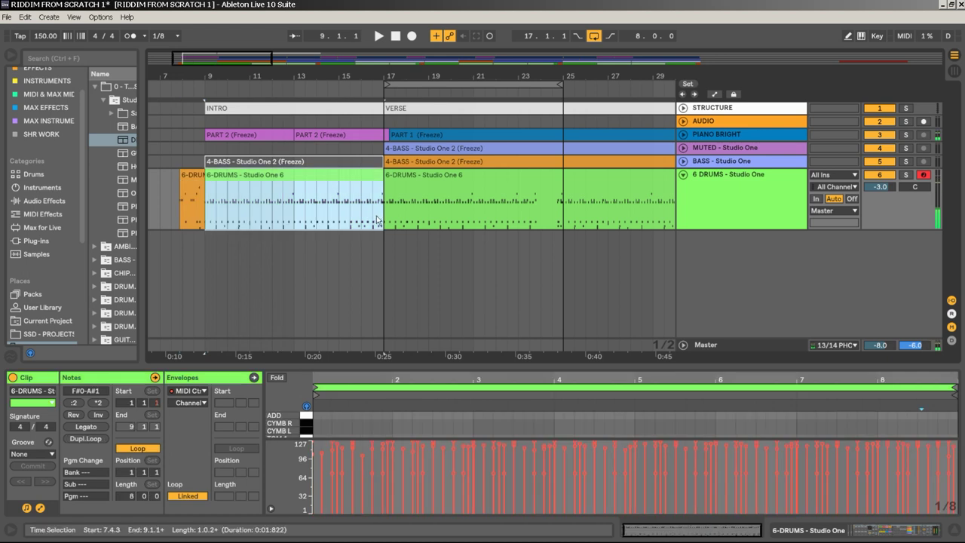
# Select the intro drum clip from bar 9 to bar 17 and consolidate it.
pyautogui.click(381, 222)
pyautogui.moveTo(379, 222); pyautogui.dragTo(247, 207)
pyautogui.click(294, 215)
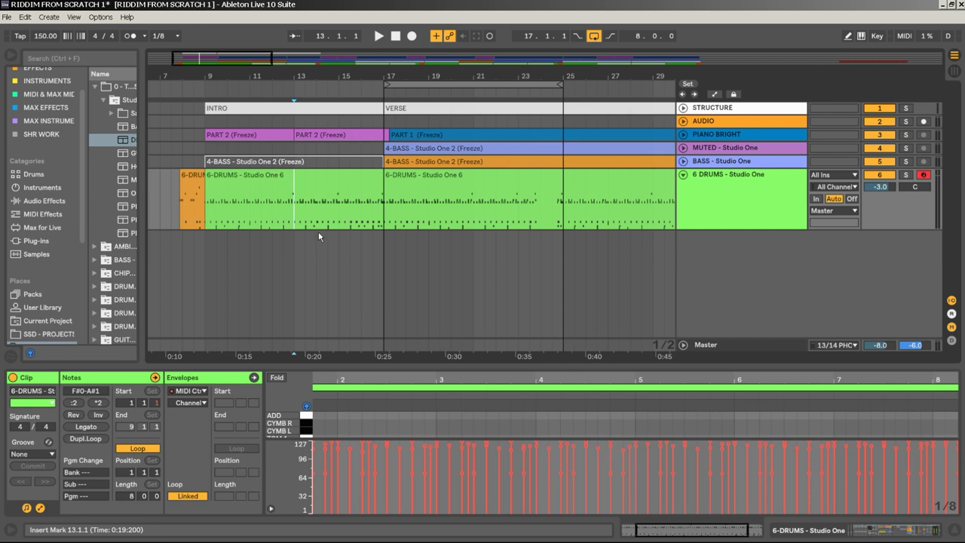
pyautogui.click(383, 221)
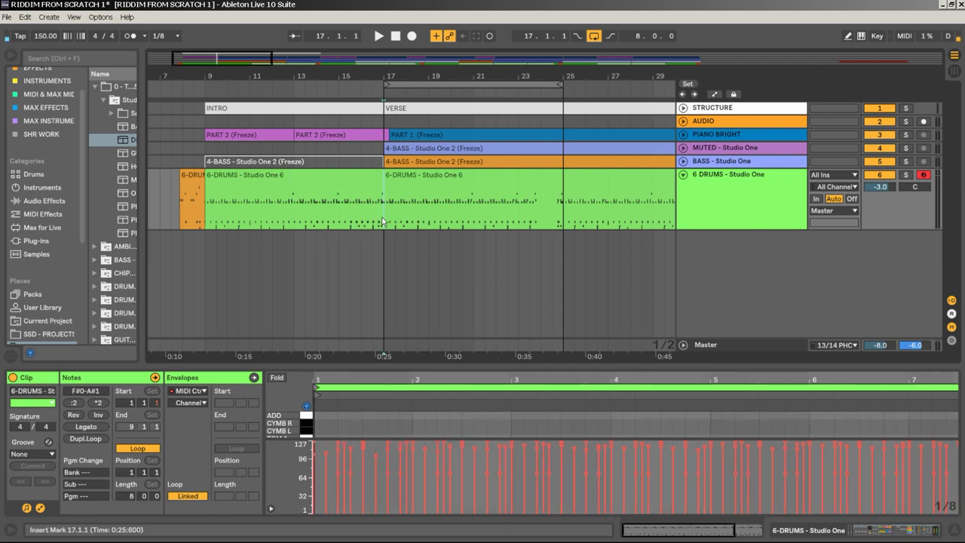
pyautogui.moveTo(383, 220); pyautogui.dragTo(208, 213)
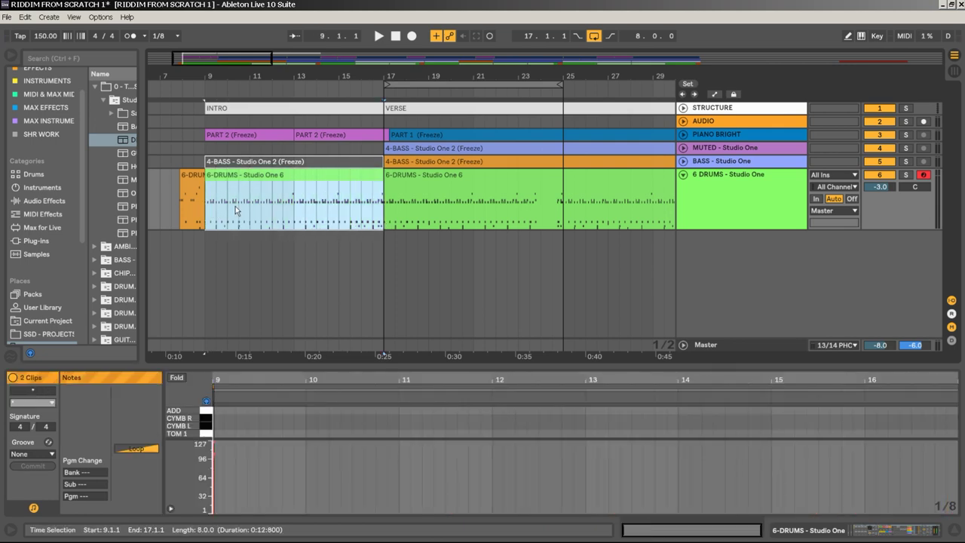
pyautogui.click(263, 183)
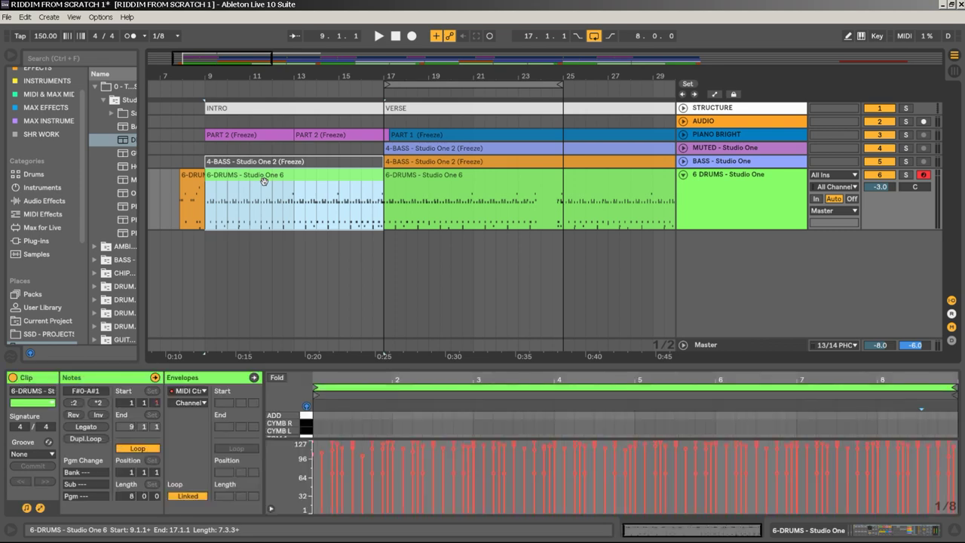
pyautogui.hotkey('ctrl', 'j')
# Deactivate all KICK notes in the intro drum clip and play back the intro into the verse.
pyautogui.moveTo(401, 367); pyautogui.dragTo(420, 163)
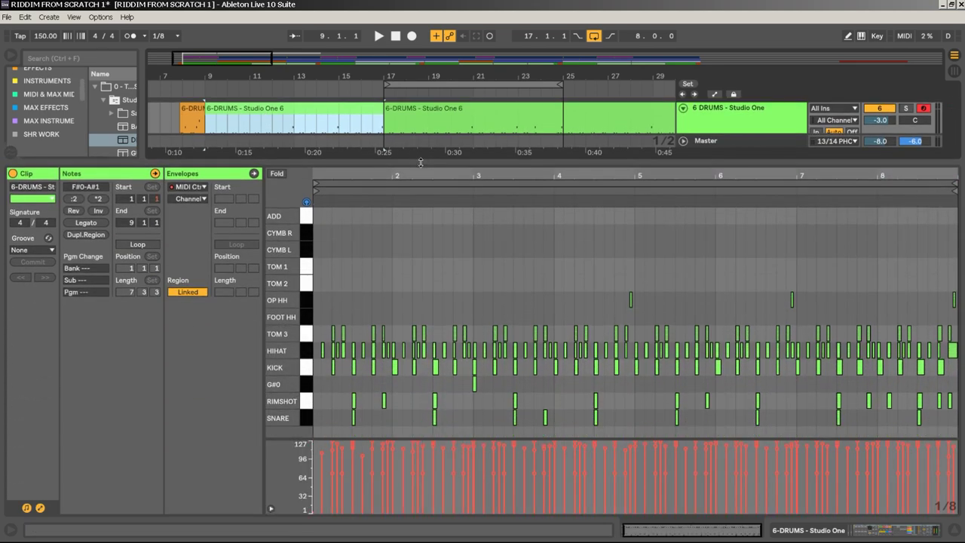
pyautogui.click(309, 370)
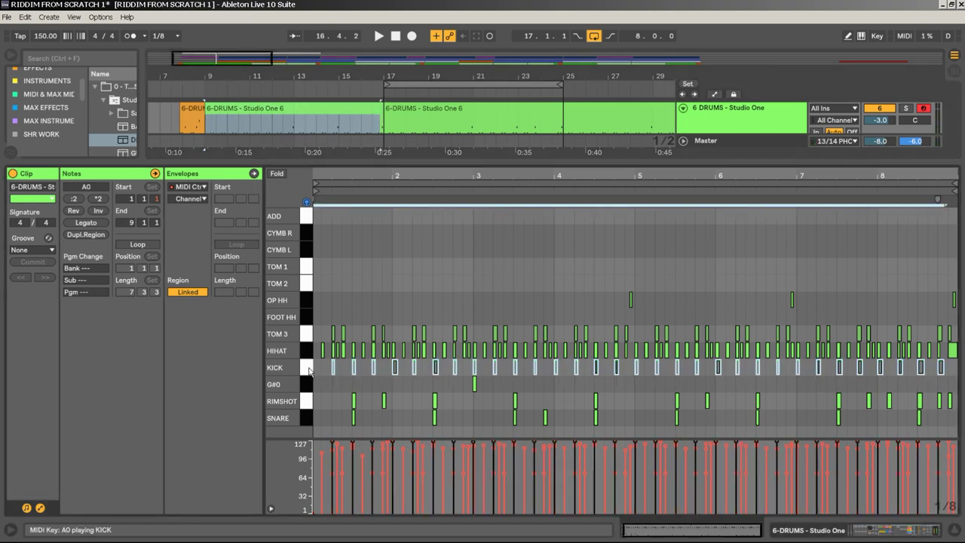
pyautogui.press('space')
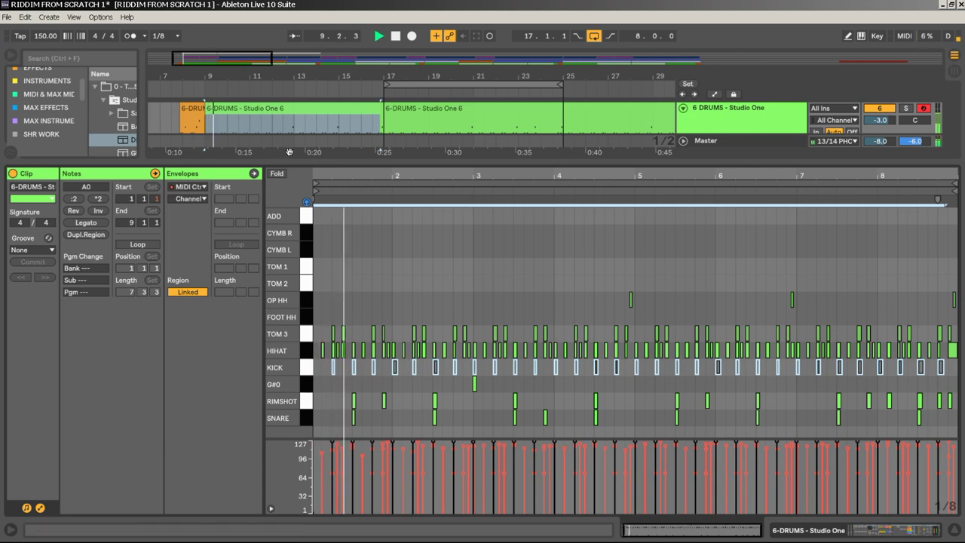
pyautogui.moveTo(296, 160); pyautogui.dragTo(281, 286)
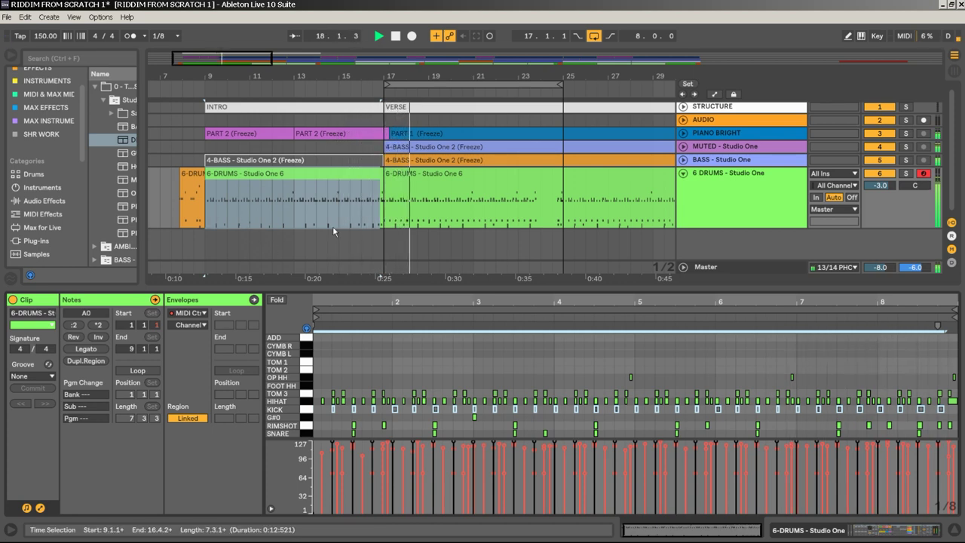
pyautogui.press('space')
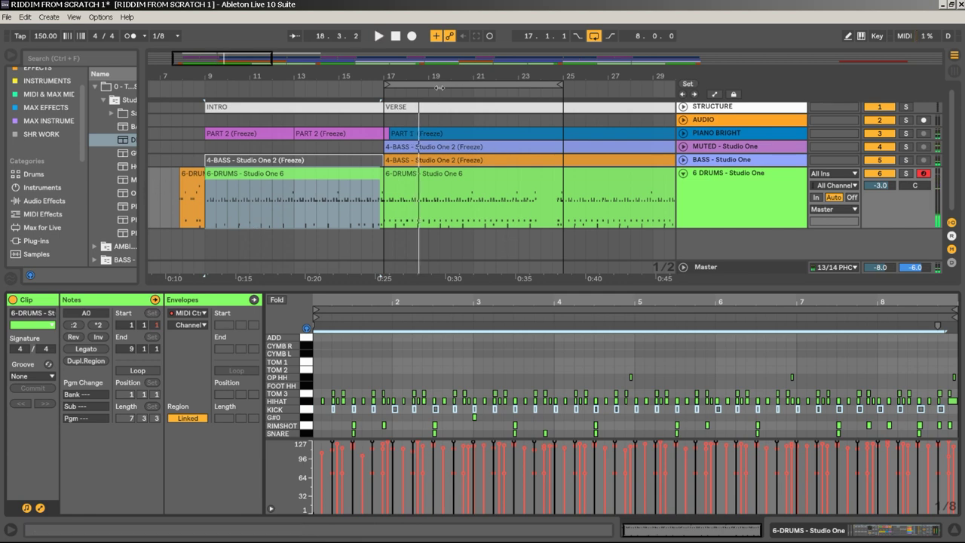
# Copy the last three bars of the verse drums, including the orange fill, to the end of the intro at 14.1.1.
pyautogui.moveTo(431, 74); pyautogui.dragTo(353, 40)
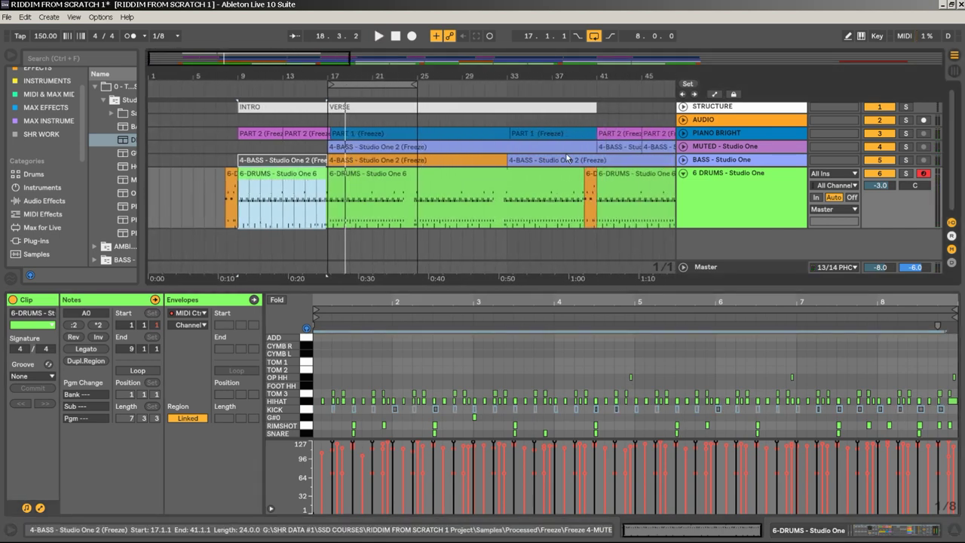
pyautogui.click(592, 188)
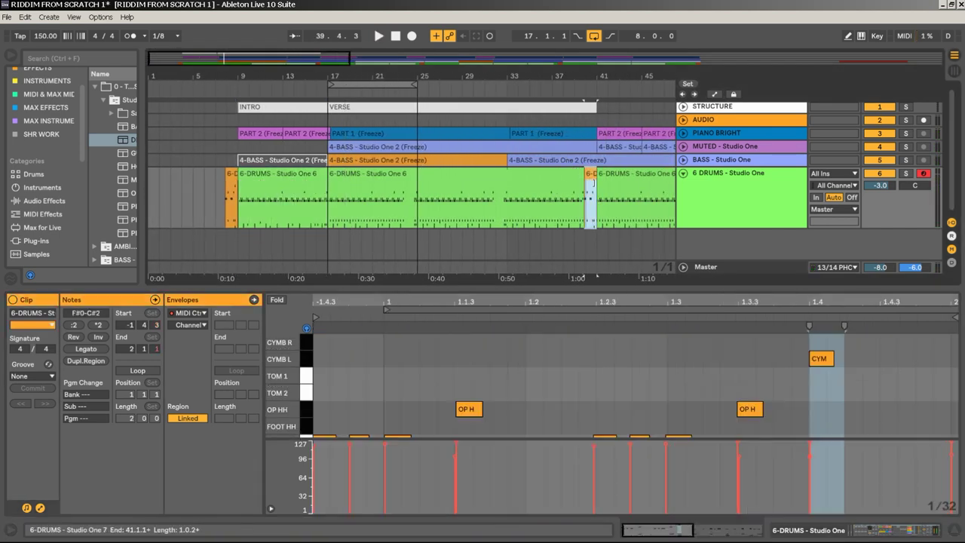
pyautogui.click(569, 214)
pyautogui.moveTo(563, 214); pyautogui.dragTo(321, 173)
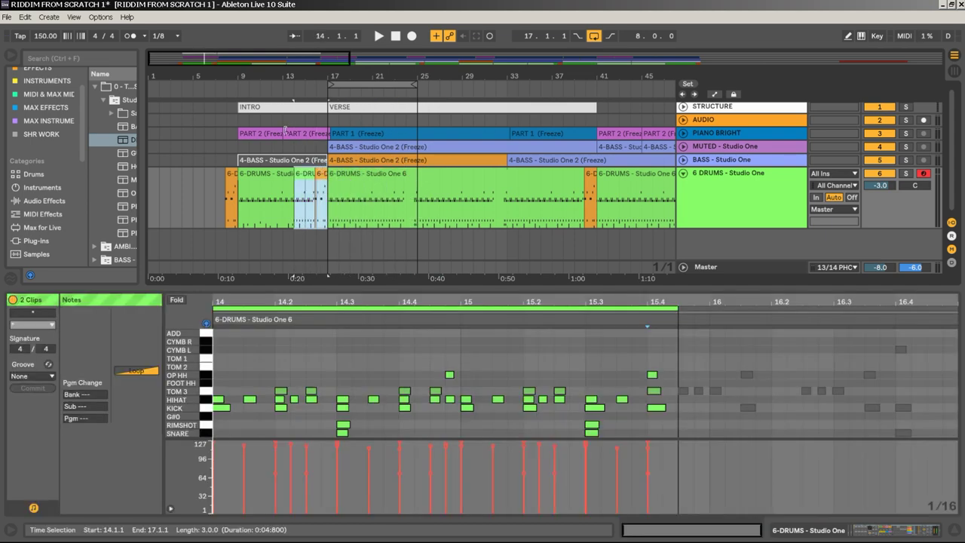
# Play back the copied drum fill at the end of the intro, leading into the verse.
pyautogui.moveTo(322, 74); pyautogui.dragTo(432, 132)
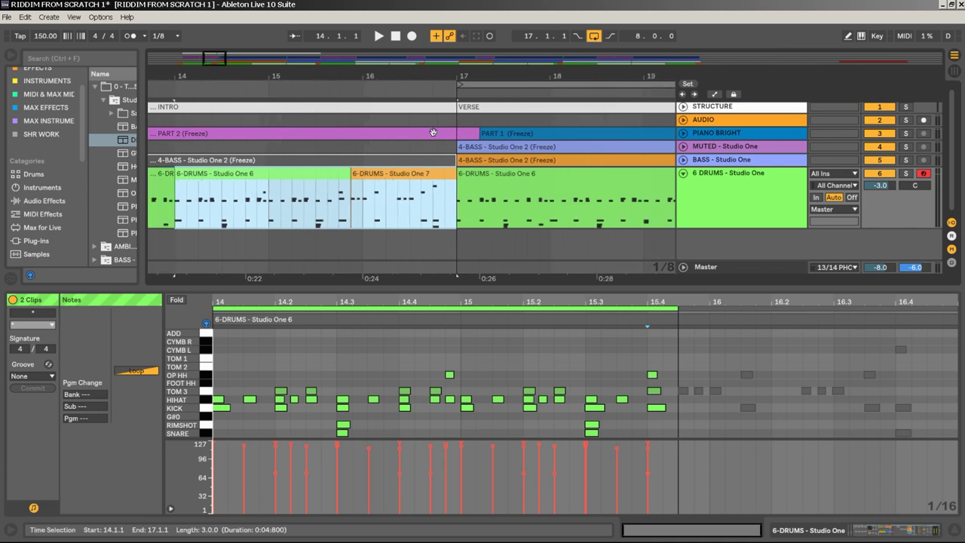
pyautogui.click(385, 174)
pyautogui.press('space')
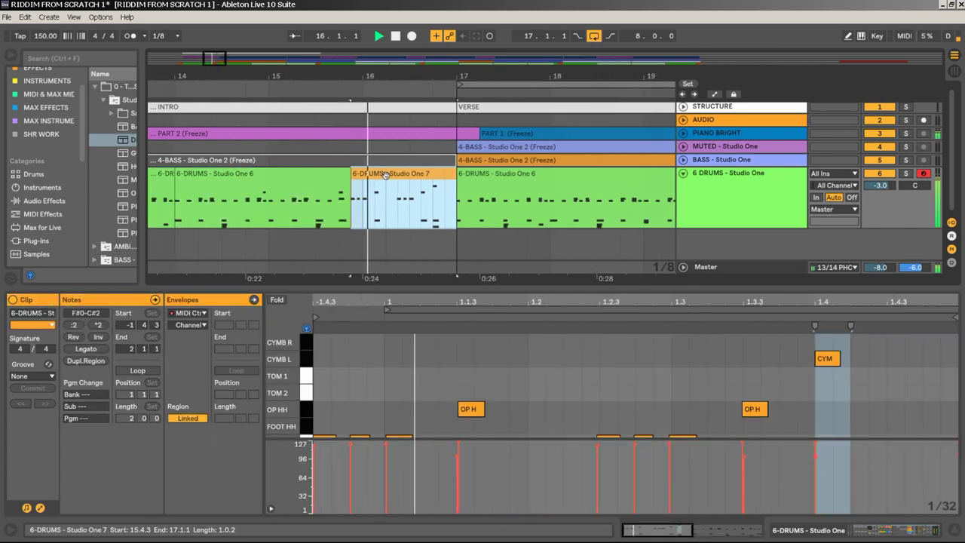
pyautogui.press('space')
pyautogui.moveTo(381, 76); pyautogui.dragTo(381, 31)
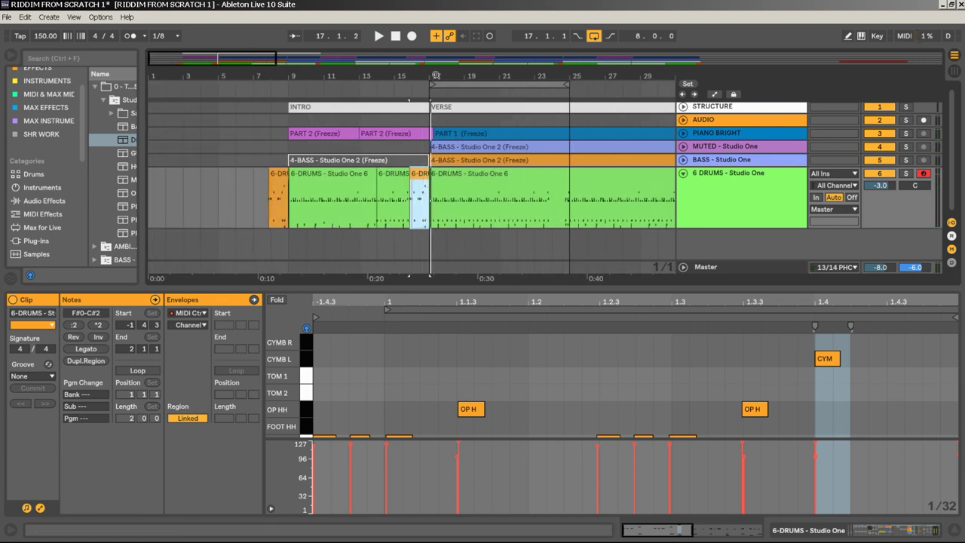
pyautogui.moveTo(415, 72); pyautogui.dragTo(415, 101)
pyautogui.click(345, 83)
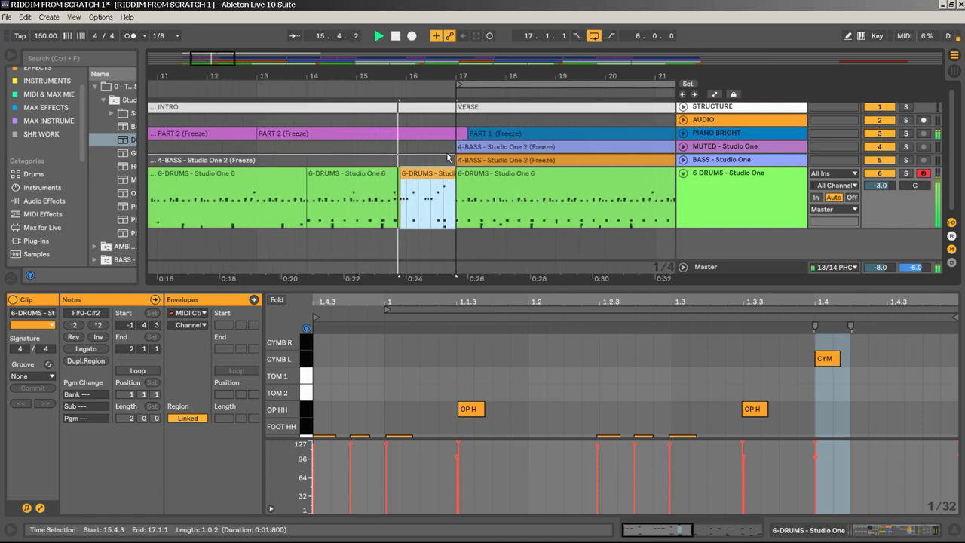
pyautogui.press('space')
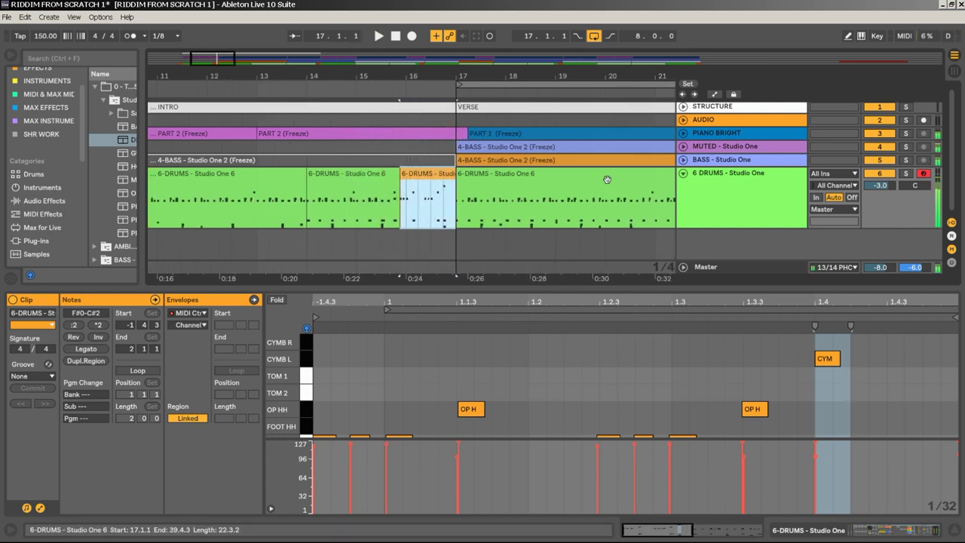
# Unfold the PIANO BRIGHT track and copy the sixteenth-note chord slice at 15.4.1 to 15.4.3 and 15.4.4.
pyautogui.click(683, 133)
pyautogui.moveTo(426, 77); pyautogui.dragTo(426, 97)
pyautogui.scroll(-4, 404, 208)
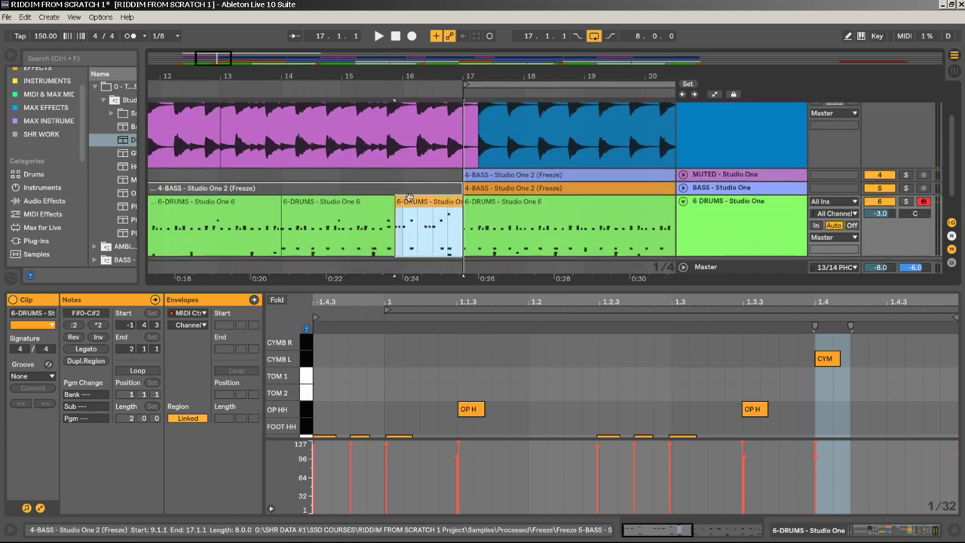
pyautogui.moveTo(381, 74); pyautogui.dragTo(345, 136)
pyautogui.scroll(2, 556, 192)
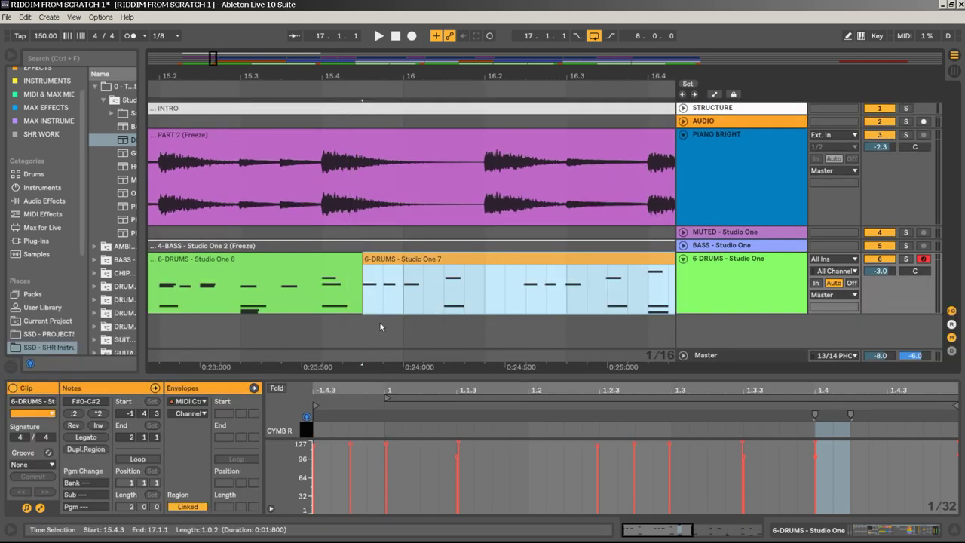
pyautogui.moveTo(323, 185); pyautogui.dragTo(343, 189)
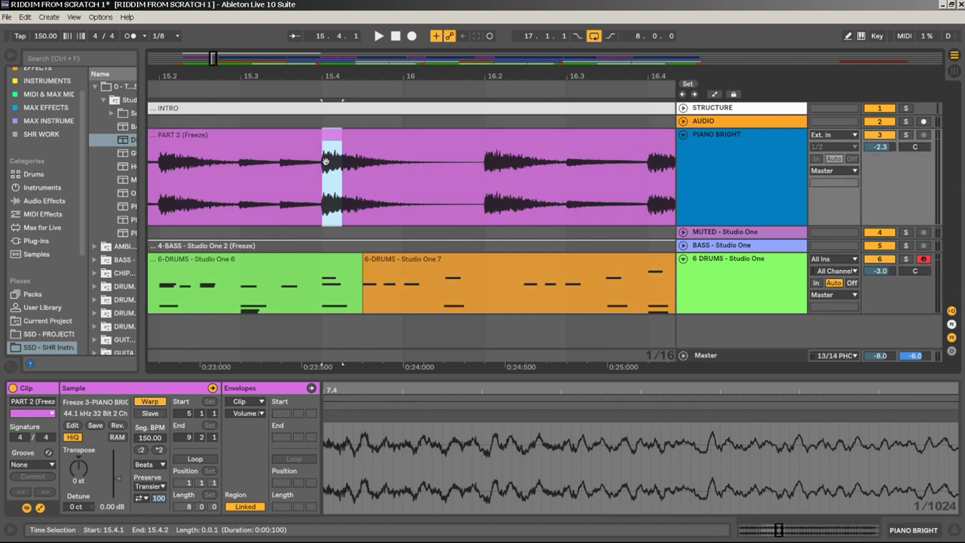
pyautogui.moveTo(329, 140); pyautogui.dragTo(374, 149)
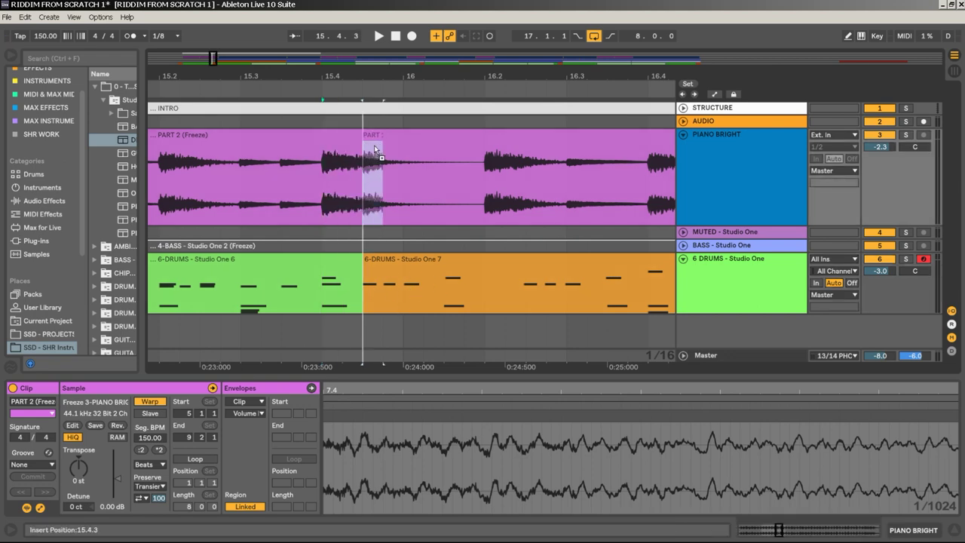
pyautogui.moveTo(375, 148); pyautogui.dragTo(393, 140)
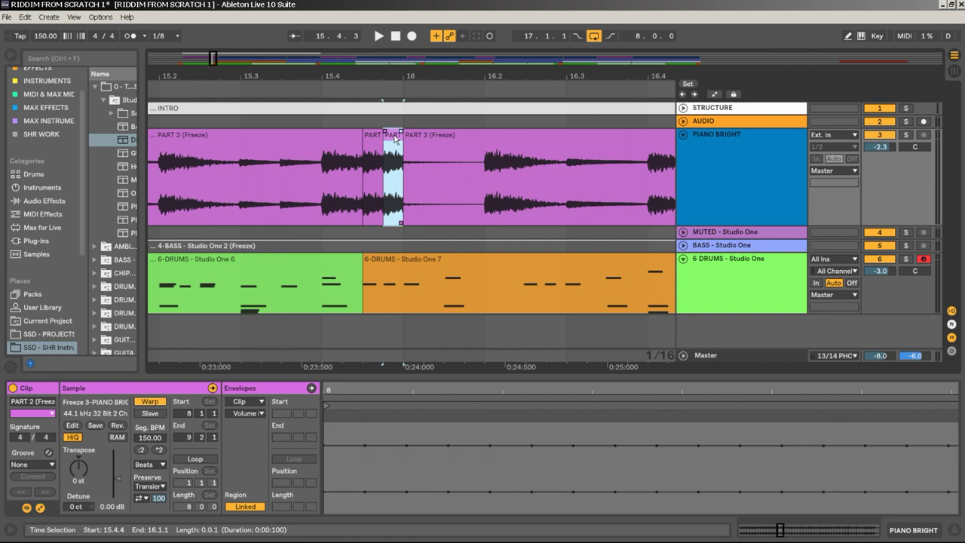
# Place a one-beat copy of the 15.4.1 piano chord at 16.1.1 and play it against the drum fill.
pyautogui.moveTo(393, 138); pyautogui.dragTo(484, 141)
pyautogui.click(318, 92)
pyautogui.click(253, 88)
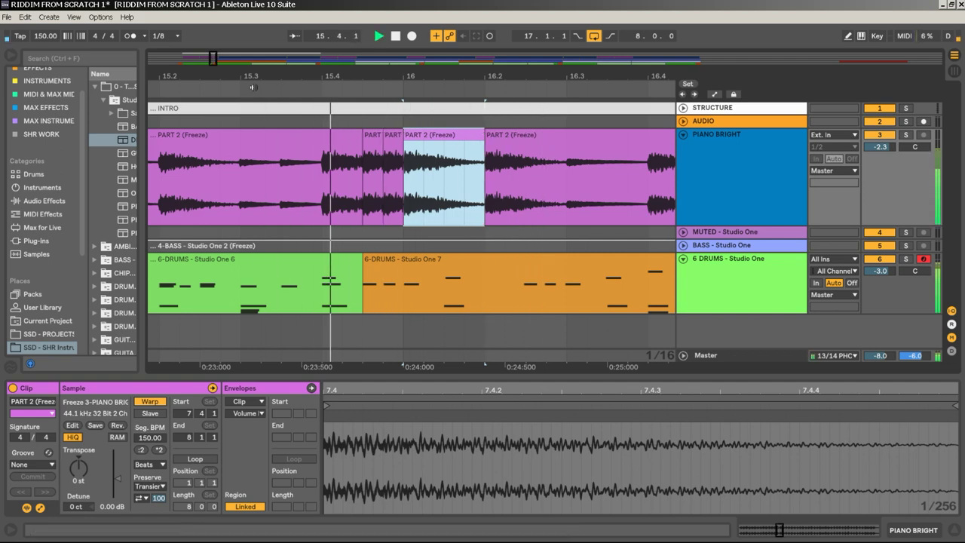
pyautogui.press('space')
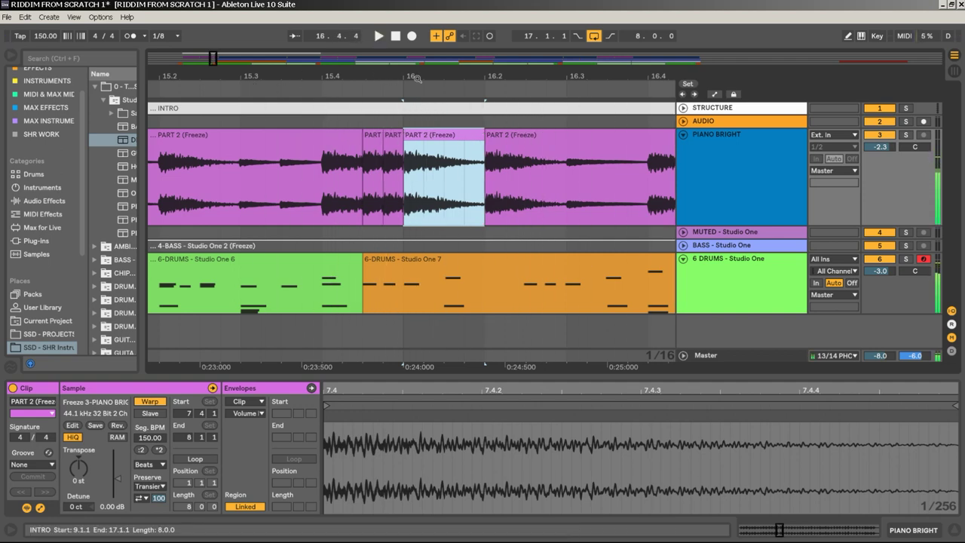
pyautogui.click(306, 86)
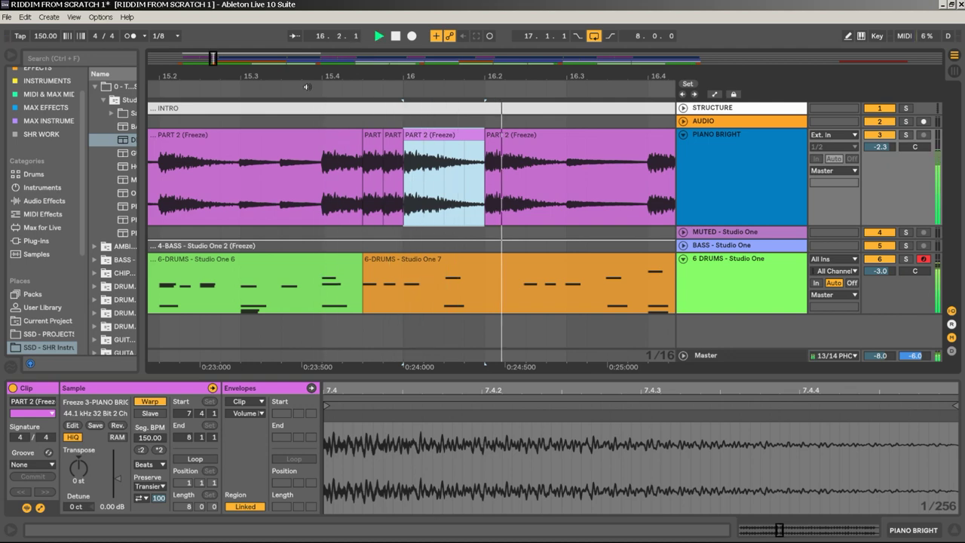
pyautogui.press('space')
# Duplicate the piano slice from 16.2.1 to 16.2.3 directly after itself and play it back.
pyautogui.moveTo(556, 82); pyautogui.dragTo(556, 117)
pyautogui.moveTo(509, 212); pyautogui.dragTo(456, 200)
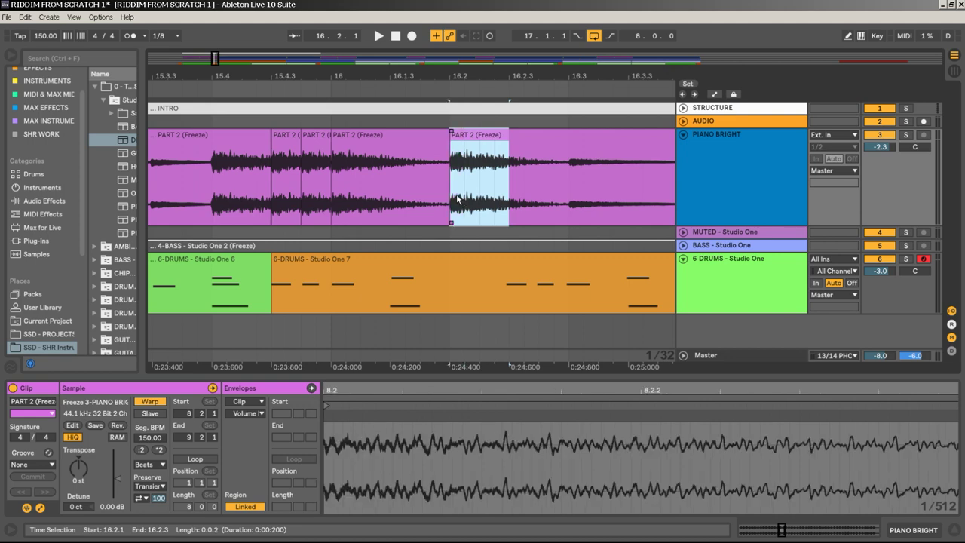
pyautogui.hotkey('ctrl', 'd')
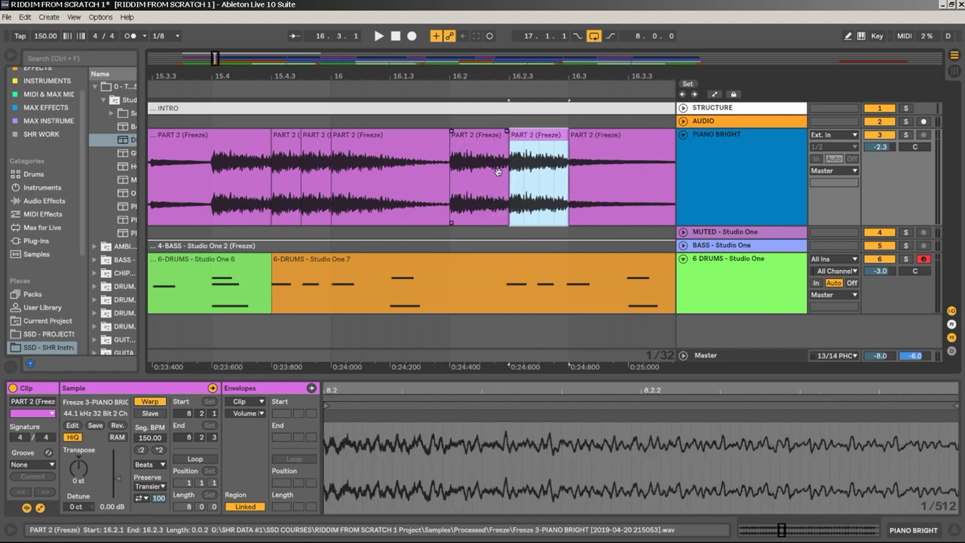
pyautogui.click(355, 90)
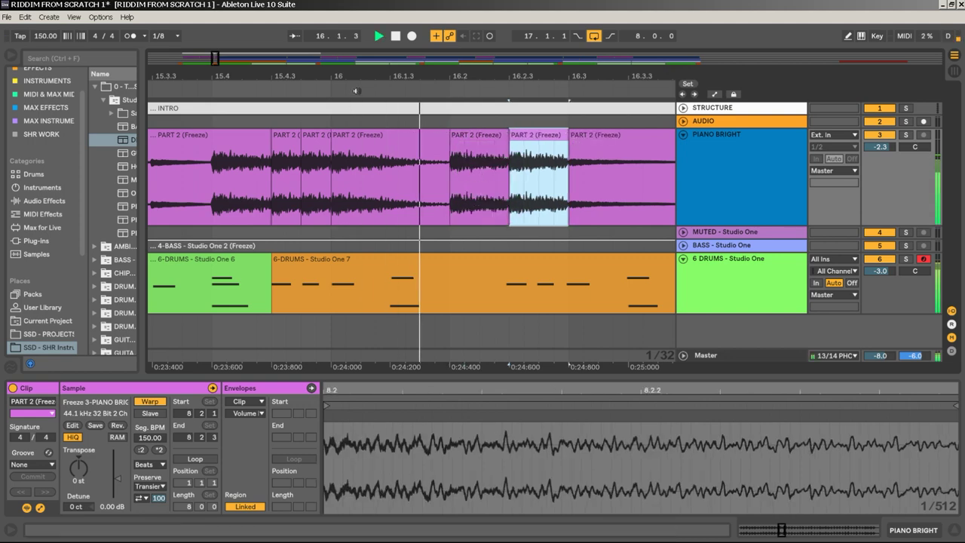
# Play back the edited piano and drum transition from the end of the intro into the verse.
pyautogui.moveTo(379, 76); pyautogui.dragTo(379, 24)
pyautogui.click(353, 85)
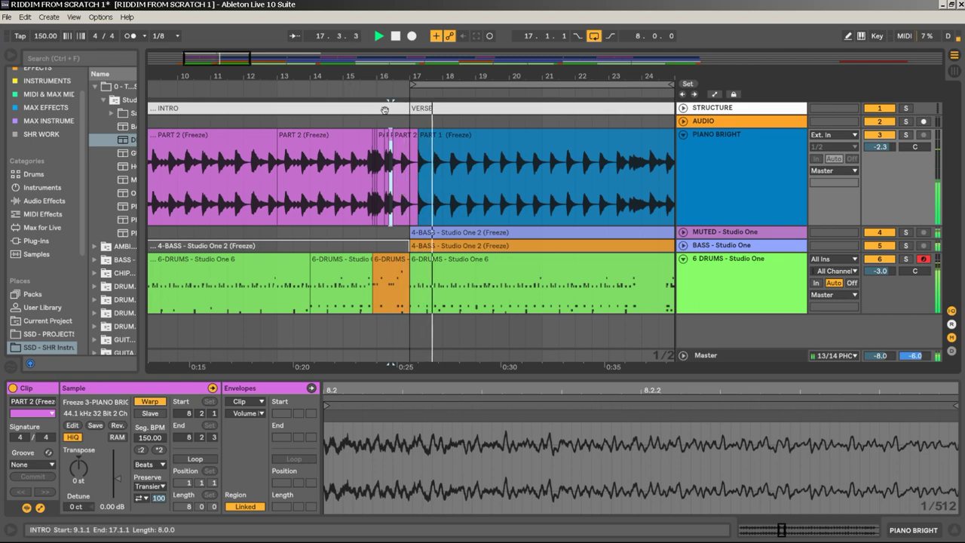
pyautogui.click(369, 88)
pyautogui.moveTo(390, 76); pyautogui.dragTo(219, 147)
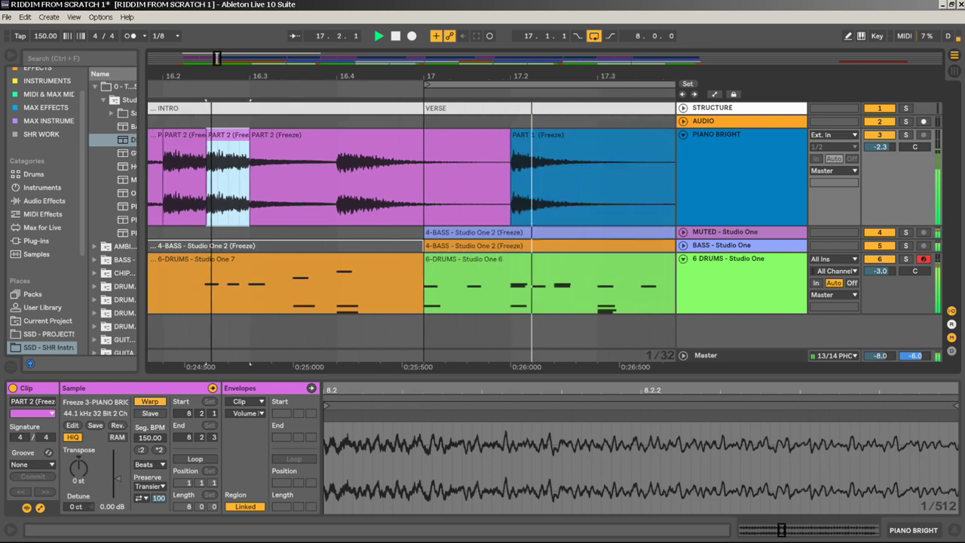
pyautogui.press('space')
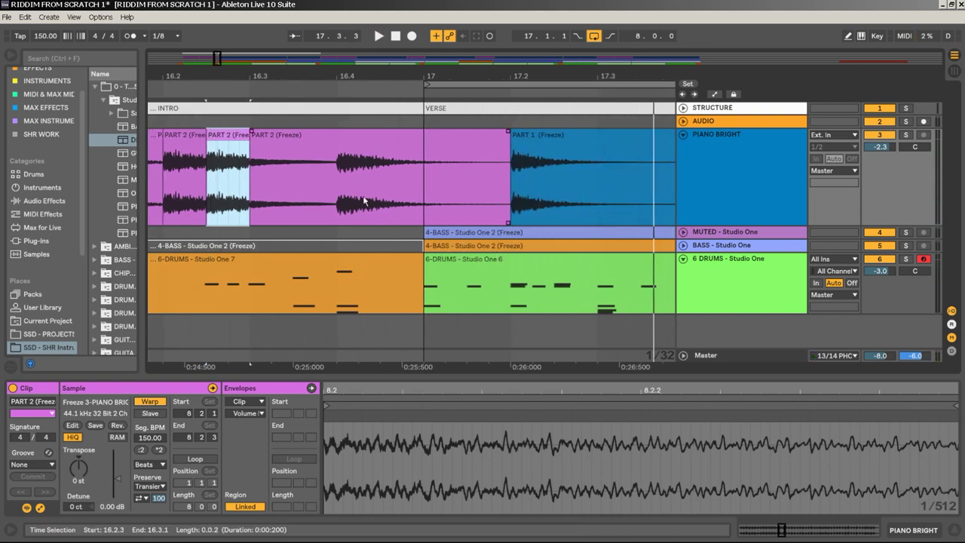
pyautogui.click(336, 197)
pyautogui.moveTo(332, 78); pyautogui.dragTo(292, 78)
pyautogui.press('space')
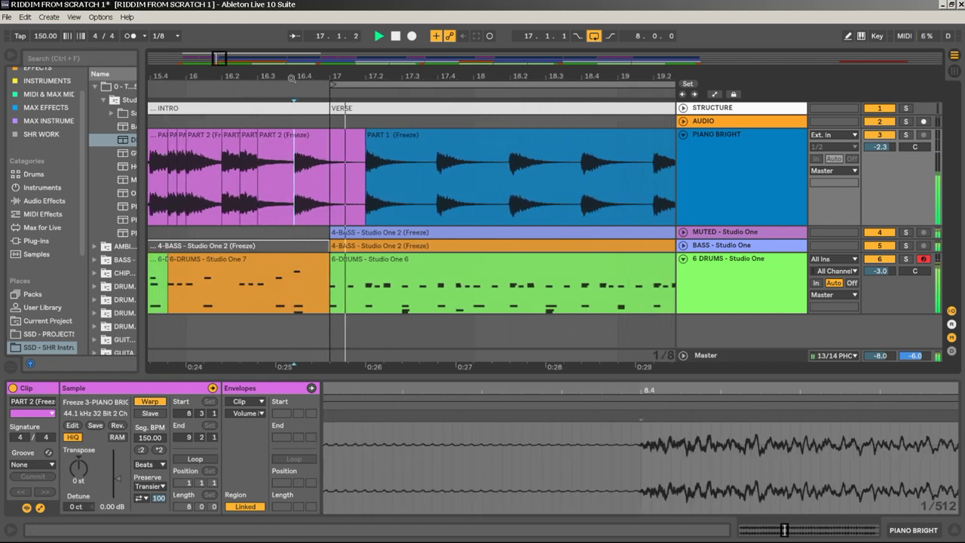
pyautogui.moveTo(354, 70); pyautogui.dragTo(370, 23)
pyautogui.press('space')
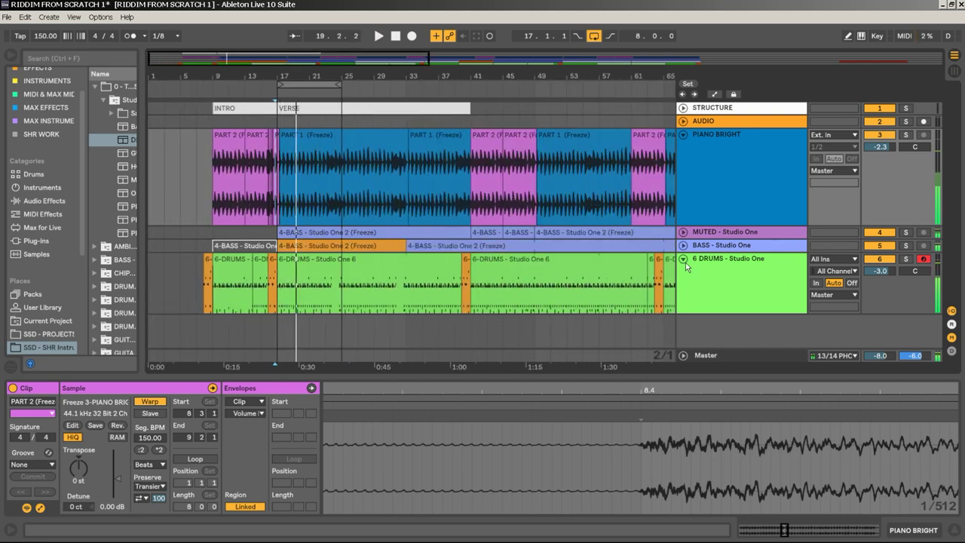
# Collapse all tracks to compact height and insert a new MIDI track below the drums.
pyautogui.keyDown('alt'); pyautogui.click(683, 259); pyautogui.keyUp('alt')
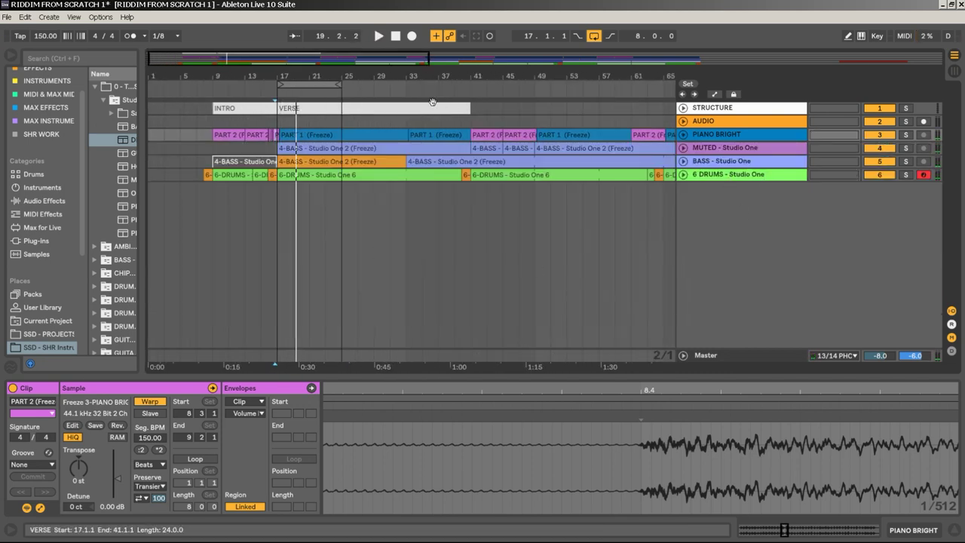
pyautogui.moveTo(456, 70); pyautogui.dragTo(455, 23)
pyautogui.rightClick(732, 201)
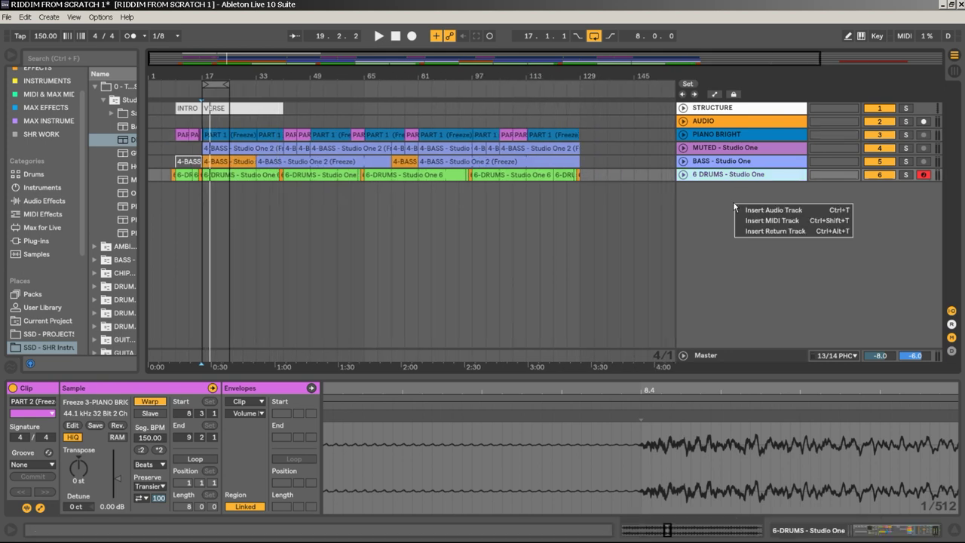
pyautogui.click(790, 221)
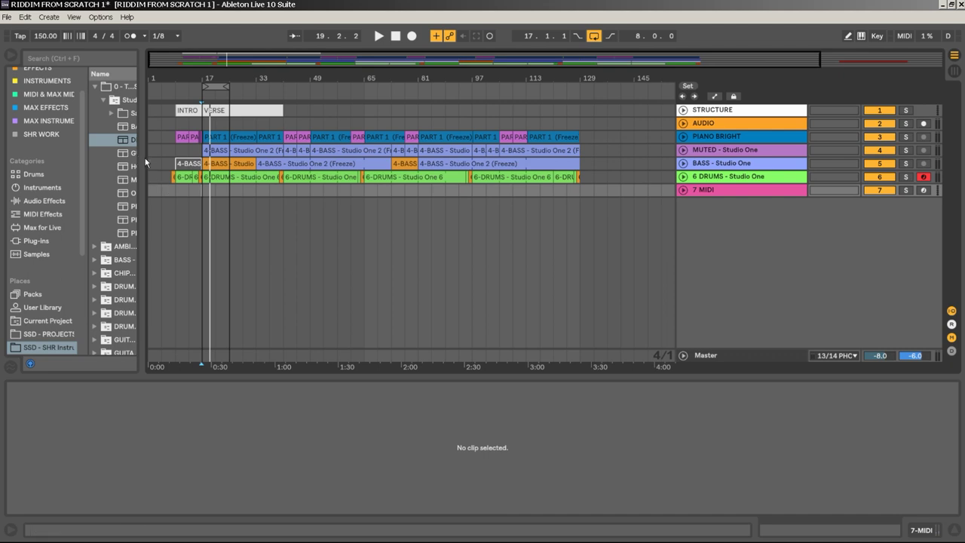
# Load the ORGAN - Studio One.adg preset onto the new MIDI track and colour the track tan.
pyautogui.moveTo(142, 158); pyautogui.dragTo(350, 211)
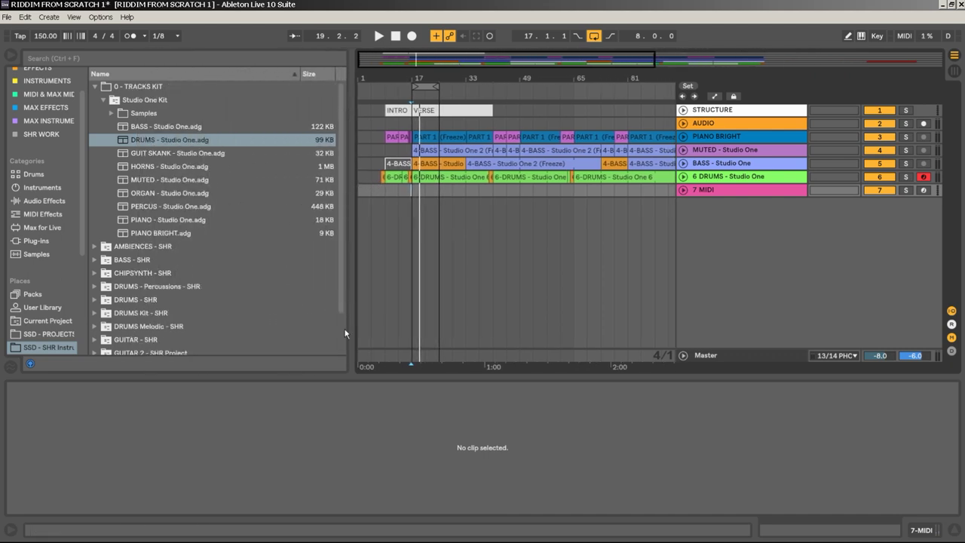
pyautogui.click(164, 194)
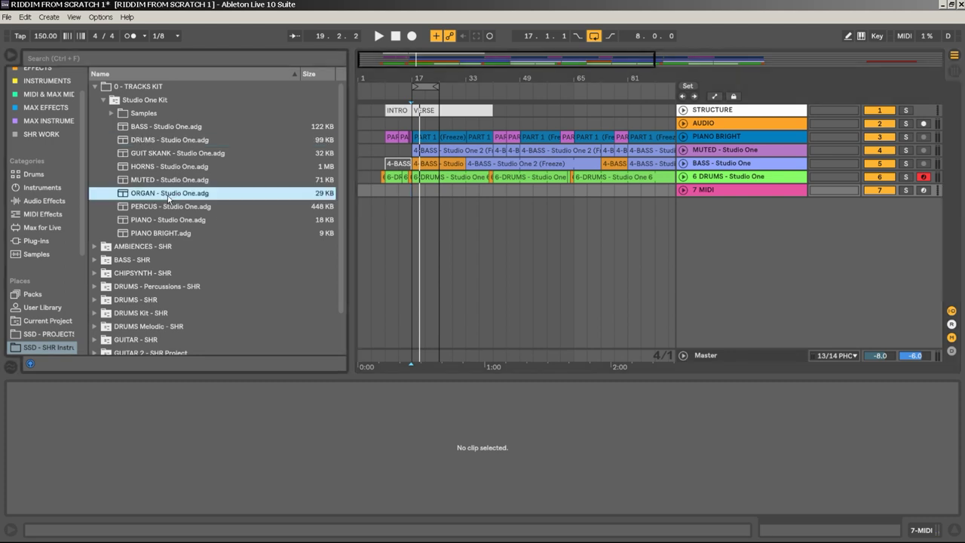
pyautogui.rightClick(729, 192)
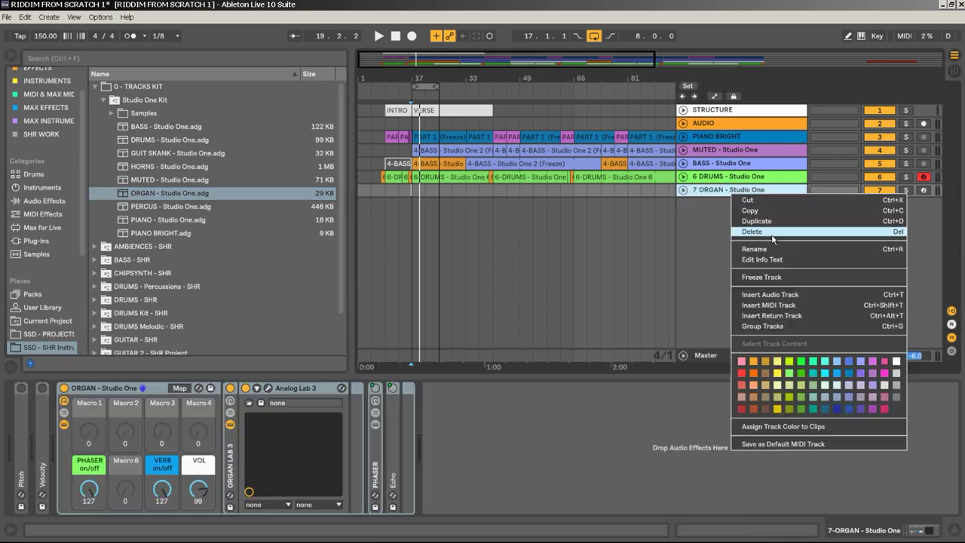
pyautogui.click(767, 385)
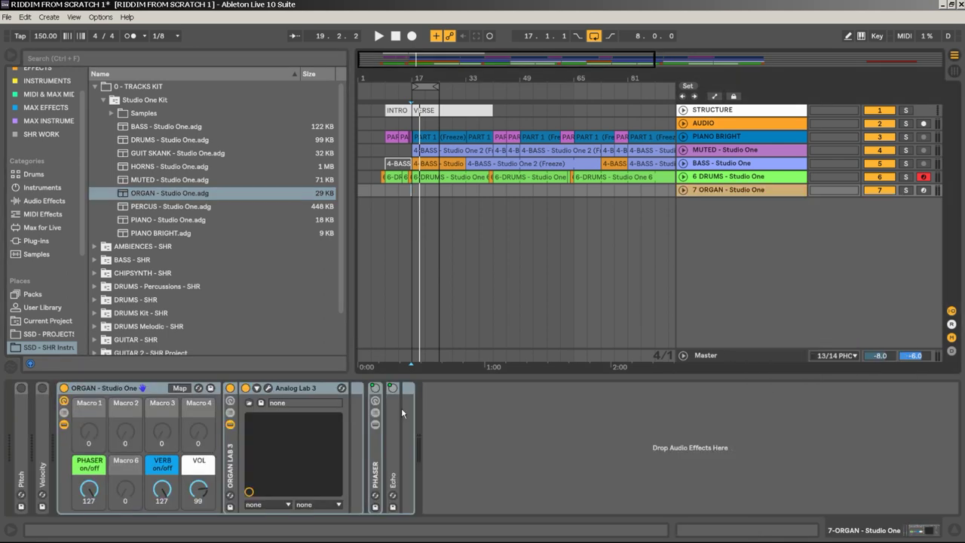
# Check the organ patch in the Analog Lab 3 window, close it, and arm the organ track for recording.
pyautogui.click(268, 389)
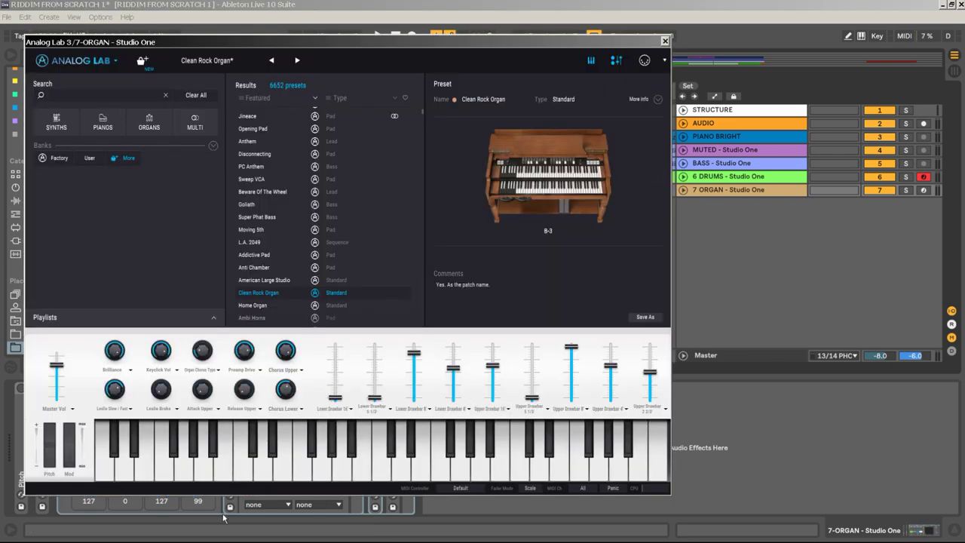
pyautogui.click(665, 42)
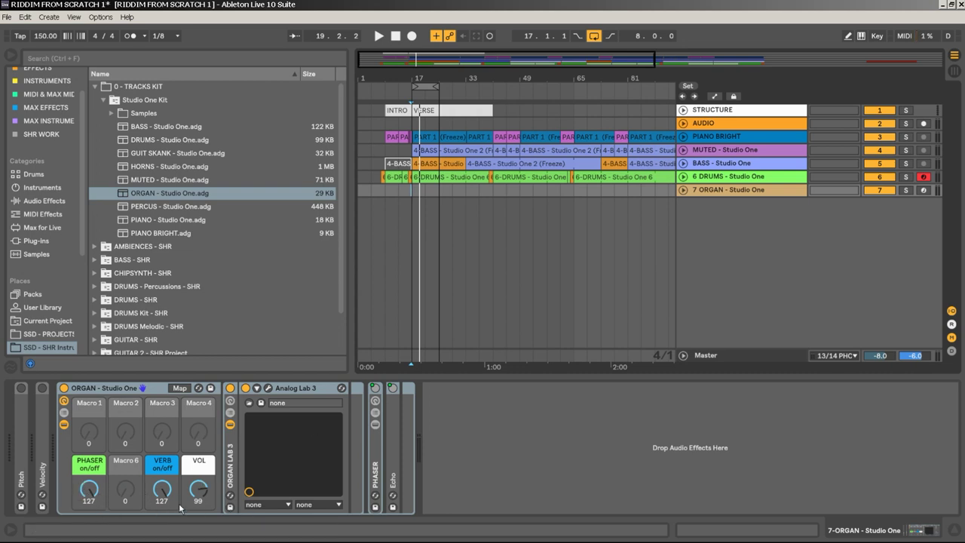
pyautogui.click(924, 190)
# Set the loop from 9.1.1 to 129.1.1 with the organ track selected and run playback from bar 9.
pyautogui.moveTo(394, 76); pyautogui.dragTo(619, 85)
pyautogui.click(729, 196)
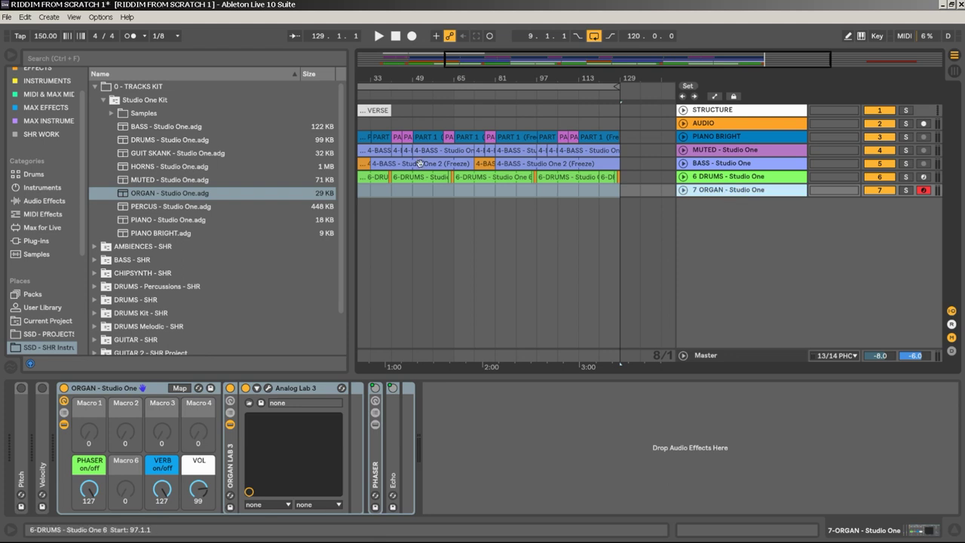
pyautogui.moveTo(387, 77); pyautogui.dragTo(444, 77)
pyautogui.moveTo(366, 77); pyautogui.dragTo(369, 84)
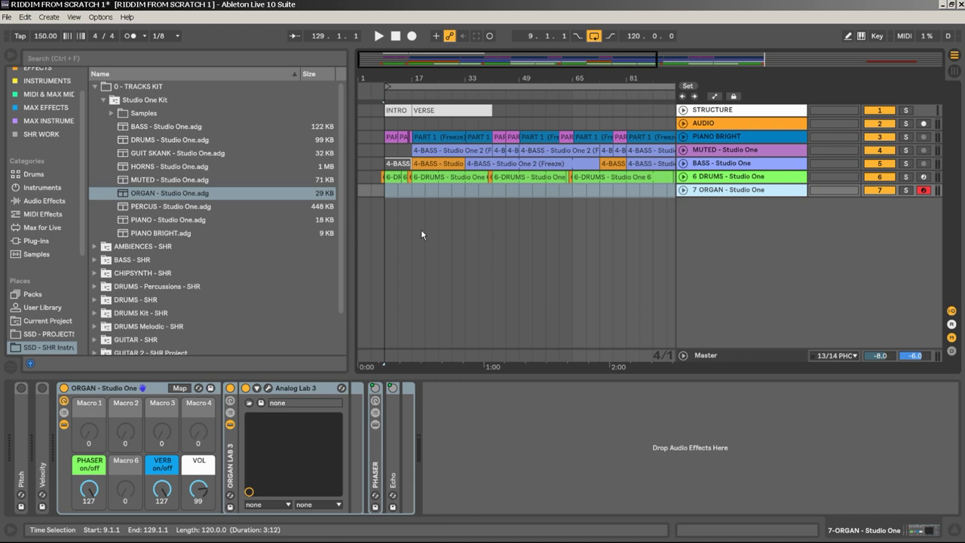
pyautogui.press('space')
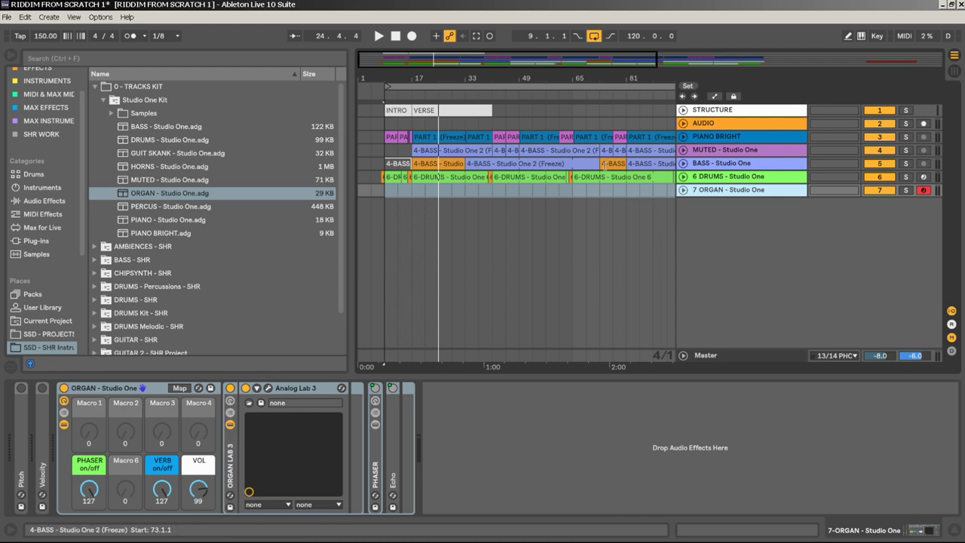
# Unfold the organ track and open its recorded clip for note editing.
pyautogui.moveTo(394, 81); pyautogui.dragTo(394, 66)
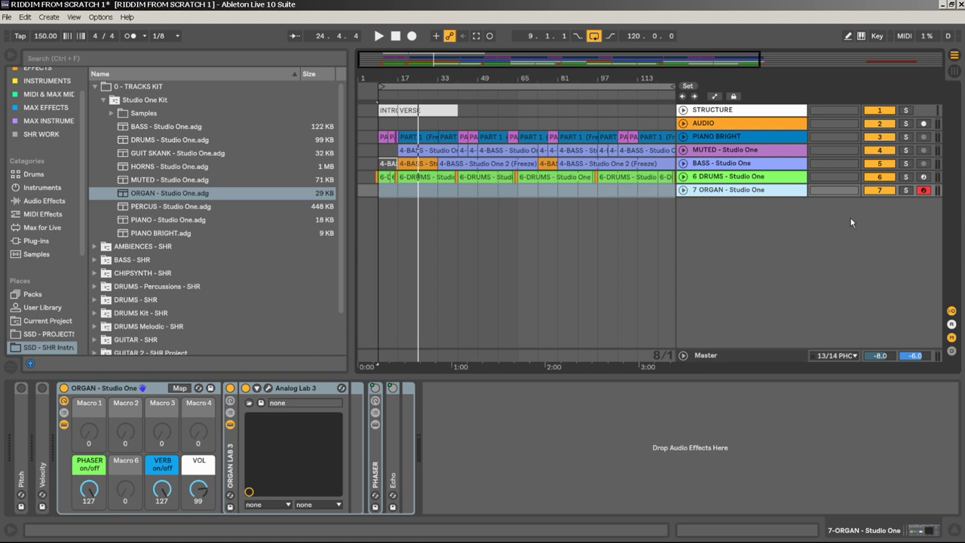
pyautogui.click(682, 190)
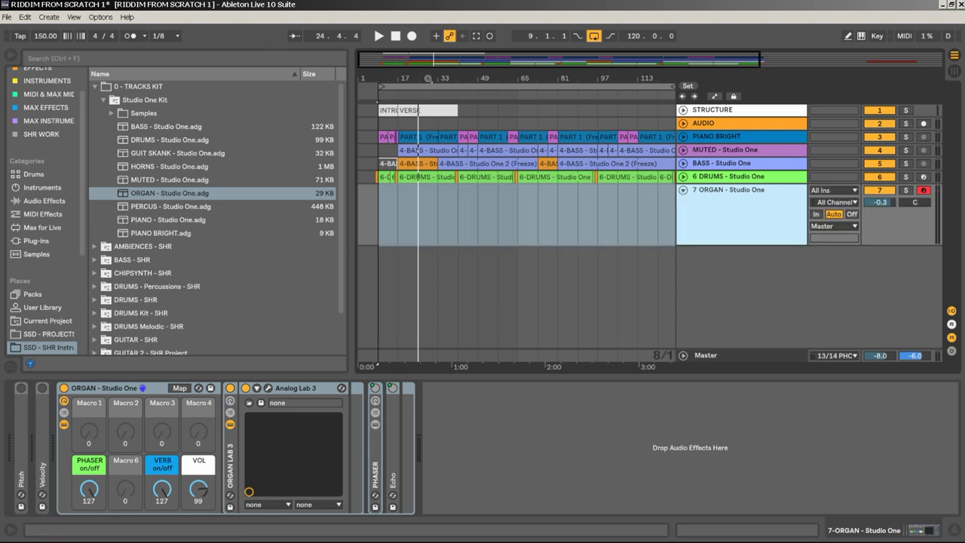
pyautogui.moveTo(429, 79); pyautogui.dragTo(413, 72)
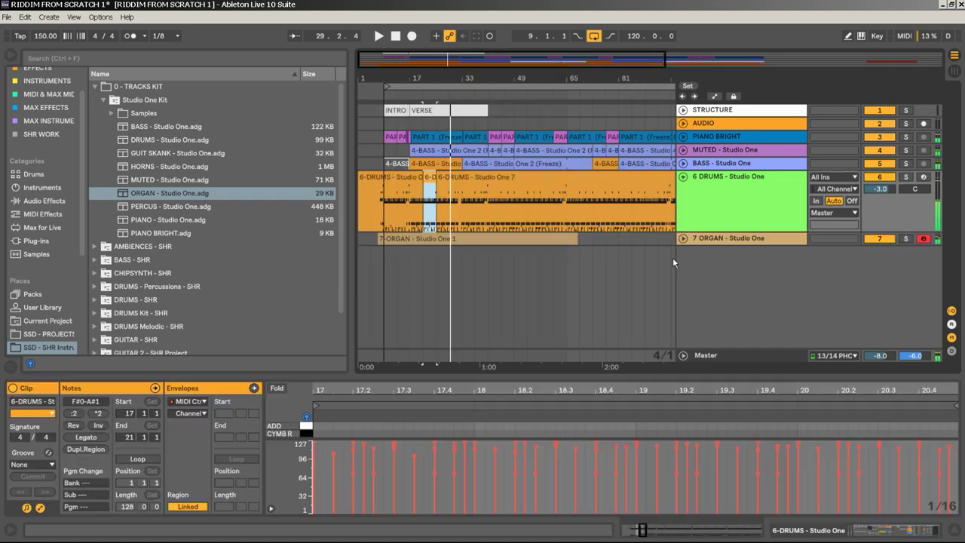
pyautogui.click(683, 238)
pyautogui.click(503, 244)
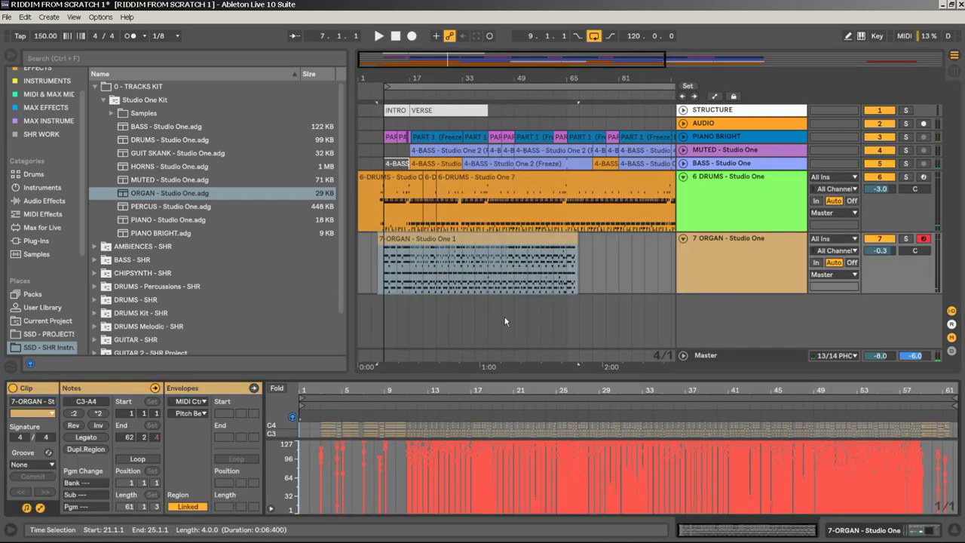
# Enlarge the note editor, show only the used pitches, and examine the timing of the organ chords from bar 11 to 20.
pyautogui.moveTo(447, 376); pyautogui.dragTo(447, 187)
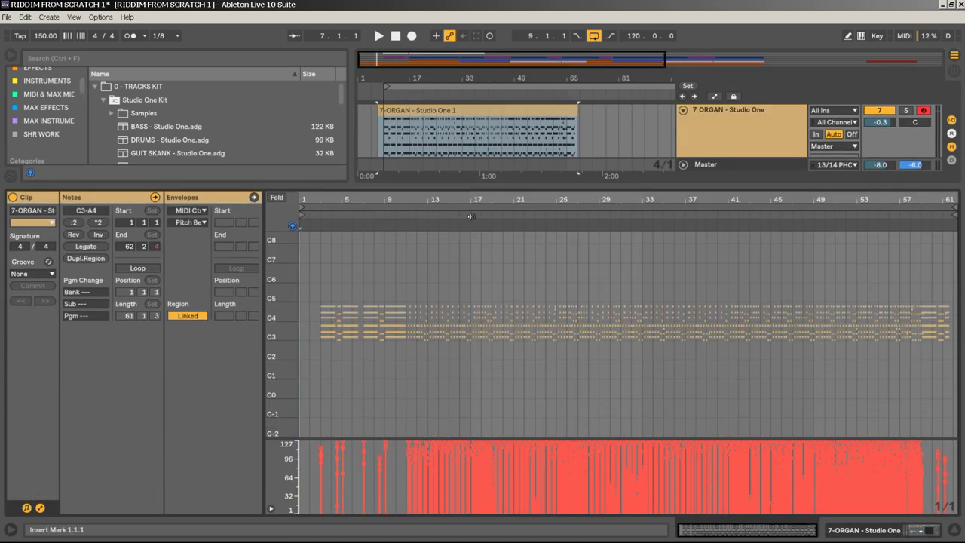
pyautogui.click(276, 197)
pyautogui.moveTo(404, 199); pyautogui.dragTo(404, 302)
pyautogui.moveTo(407, 249); pyautogui.dragTo(407, 271)
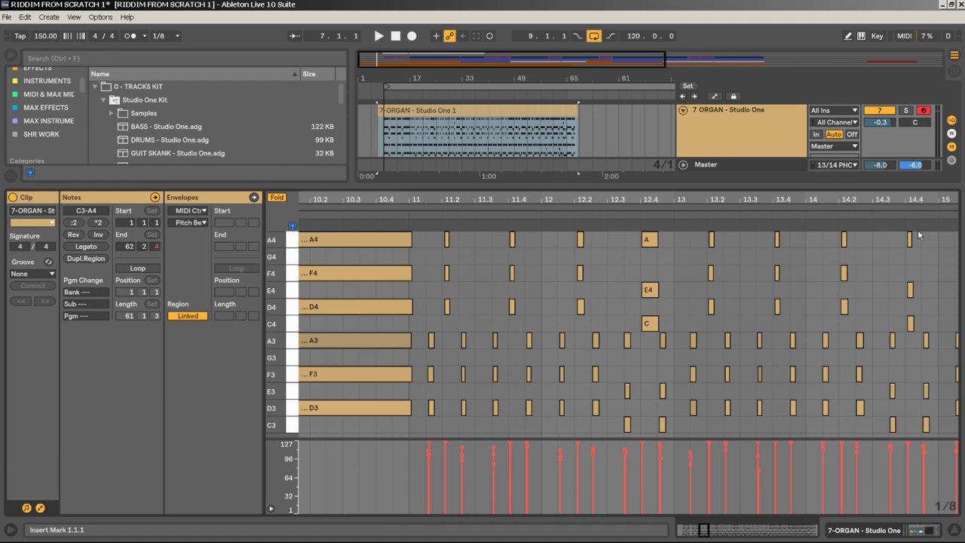
pyautogui.moveTo(940, 199); pyautogui.dragTo(312, 199)
pyautogui.moveTo(662, 199); pyautogui.dragTo(521, 226)
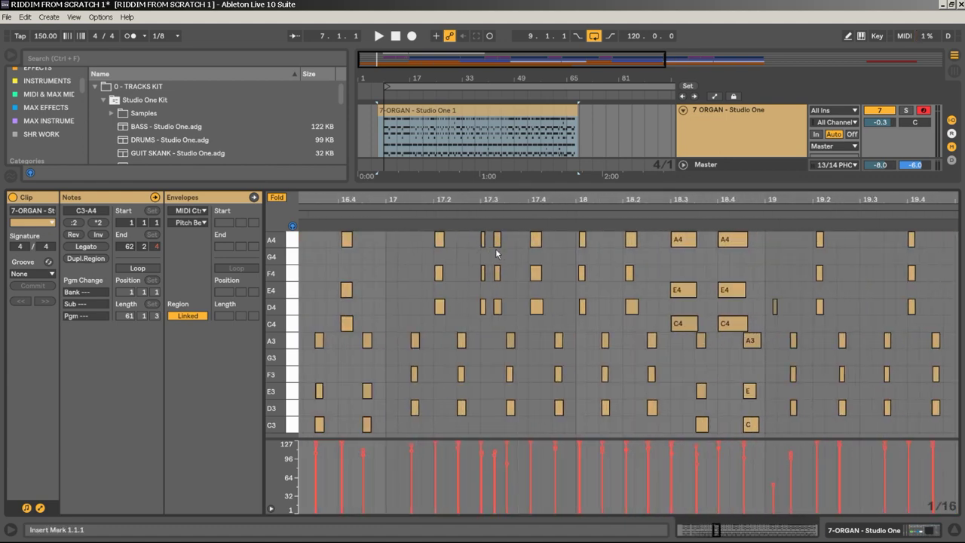
pyautogui.moveTo(908, 200)
pyautogui.mouseDown()
pyautogui.moveTo(547, 201)
pyautogui.moveTo(802, 201)
pyautogui.mouseUp()
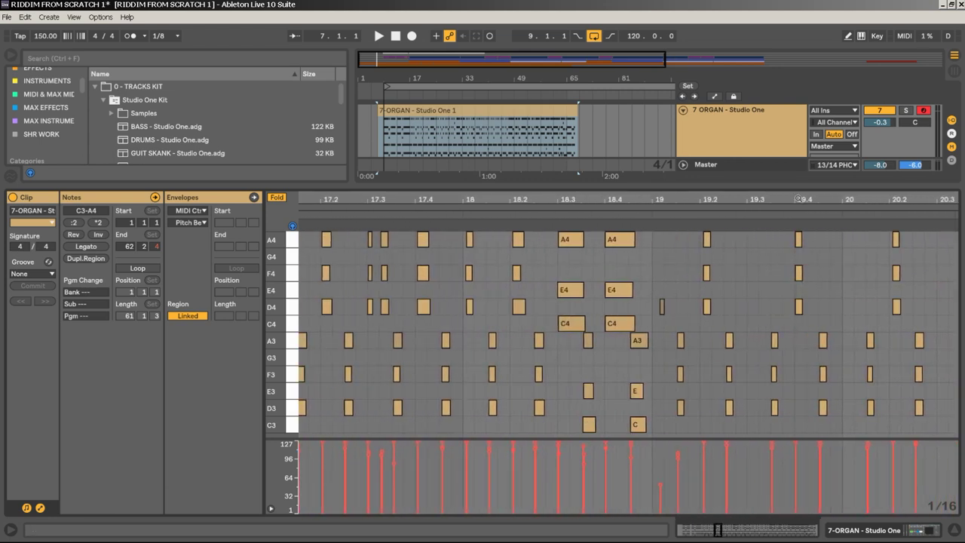
# Quantize the start of all organ notes to the current grid with a partial amount.
pyautogui.rightClick(445, 243)
pyautogui.click(470, 265)
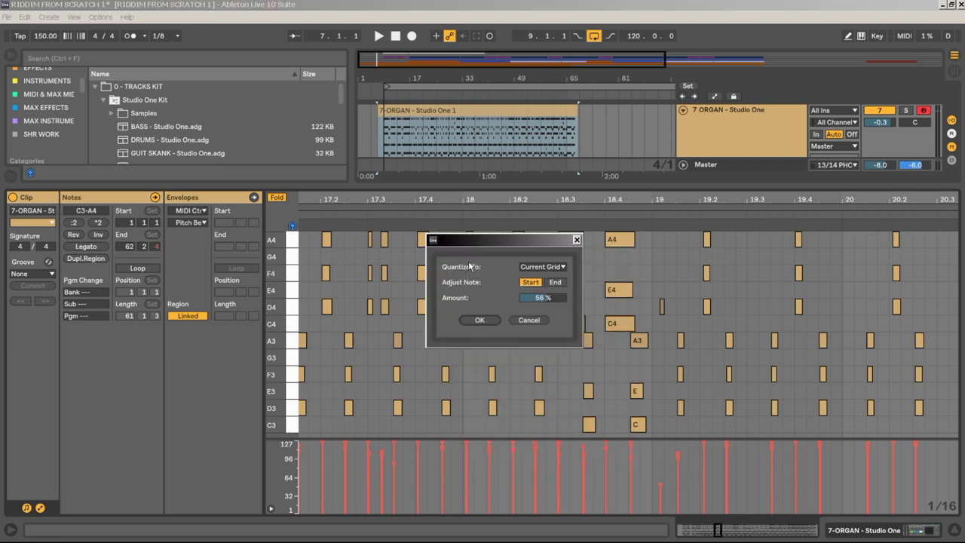
pyautogui.moveTo(551, 297); pyautogui.dragTo(551, 286)
pyautogui.click(478, 319)
# Play back the quantized organ with the full arrangement from around the start of the verse, restoring the arrangement view.
pyautogui.press('space')
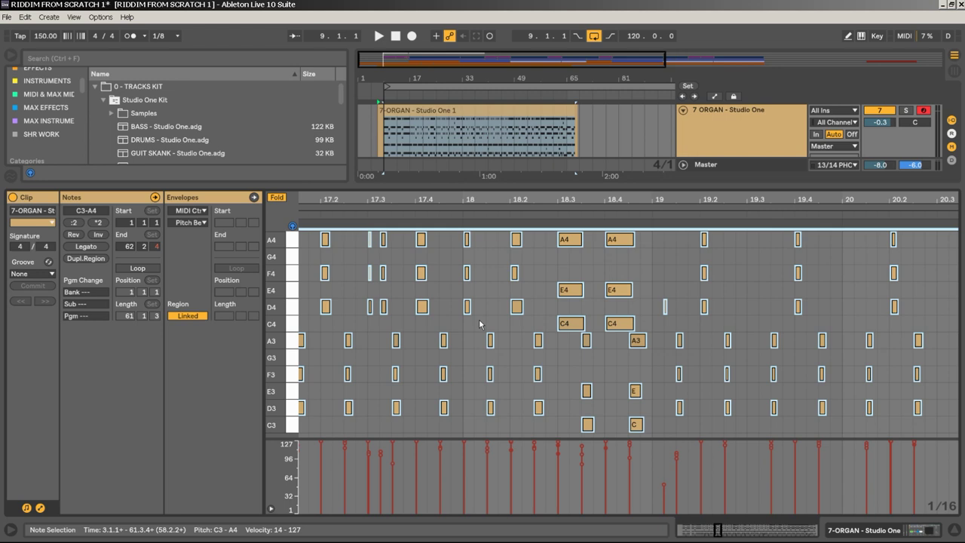
pyautogui.click(410, 95)
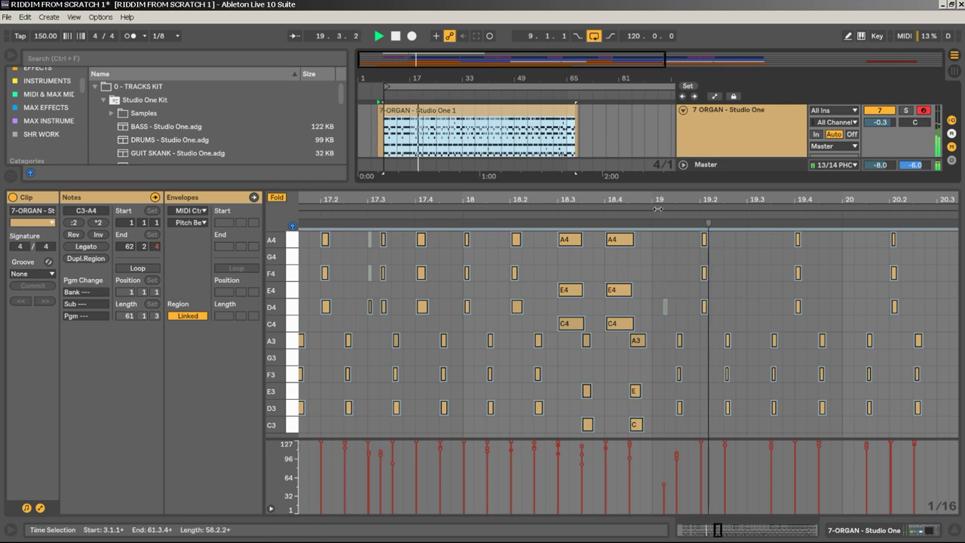
pyautogui.moveTo(495, 186); pyautogui.dragTo(505, 378)
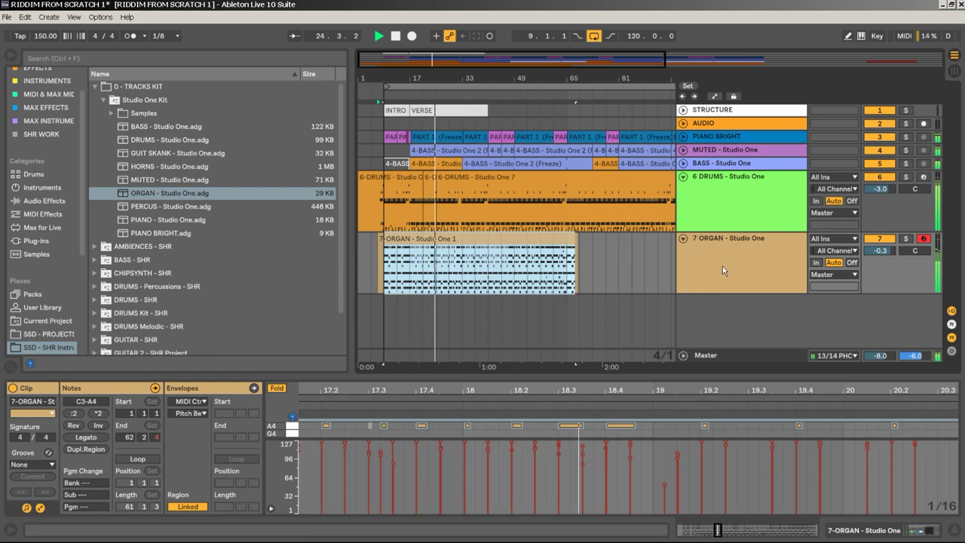
pyautogui.press('space')
# Play the arrangement from about bar 49 and solo the organ track.
pyautogui.click(750, 244)
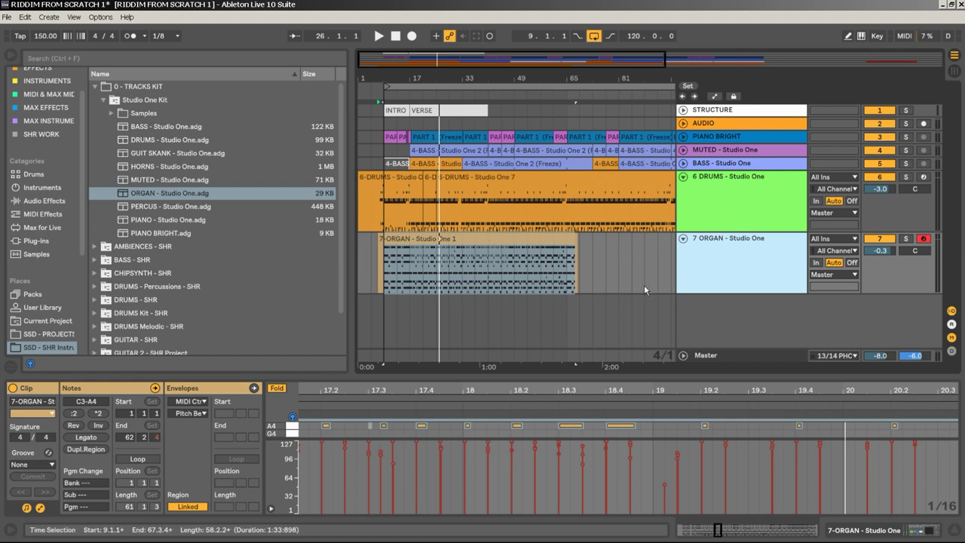
pyautogui.click(506, 283)
pyautogui.doubleClick(530, 241)
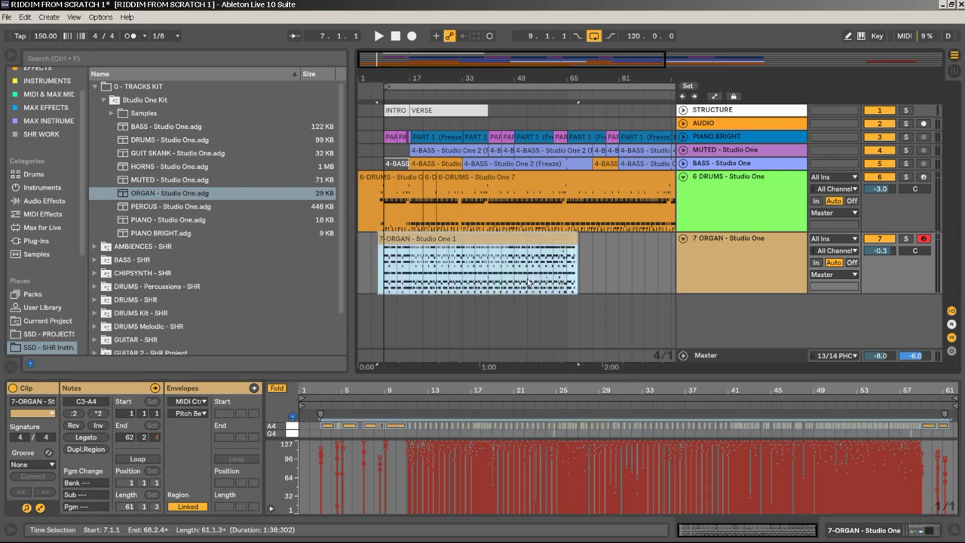
pyautogui.click(527, 279)
pyautogui.press('space')
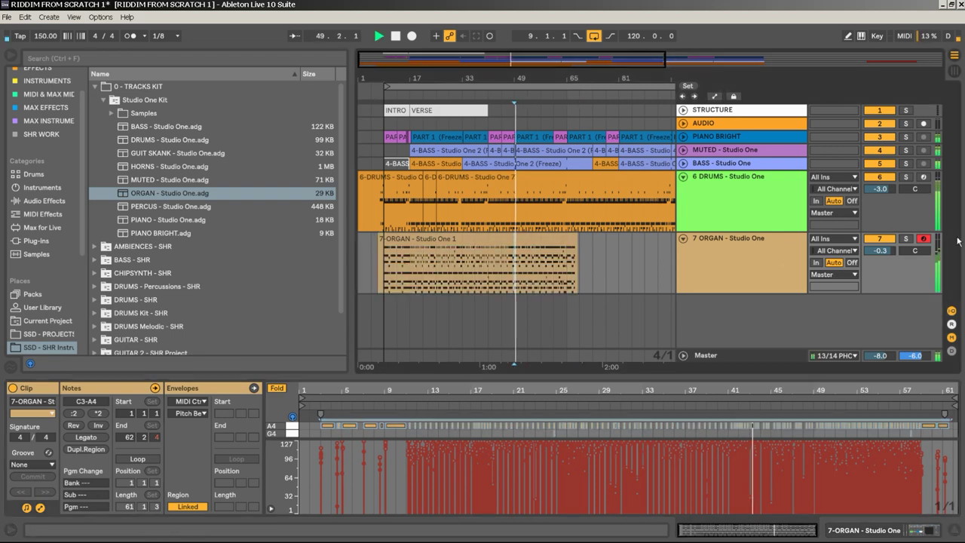
pyautogui.click(906, 238)
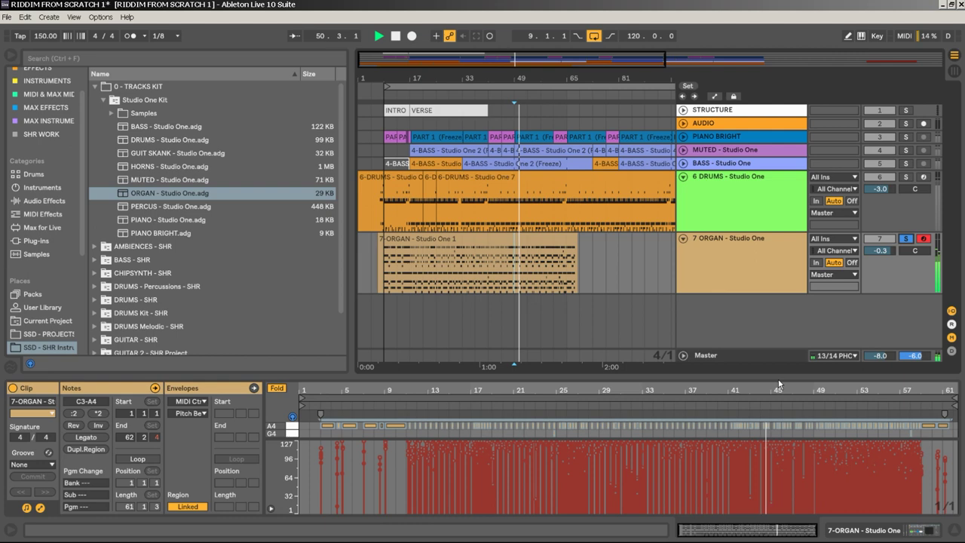
# Delete all stray G3 and G4 notes from the organ clip and refold the editor to the remaining pitches.
pyautogui.moveTo(778, 380); pyautogui.dragTo(801, 61)
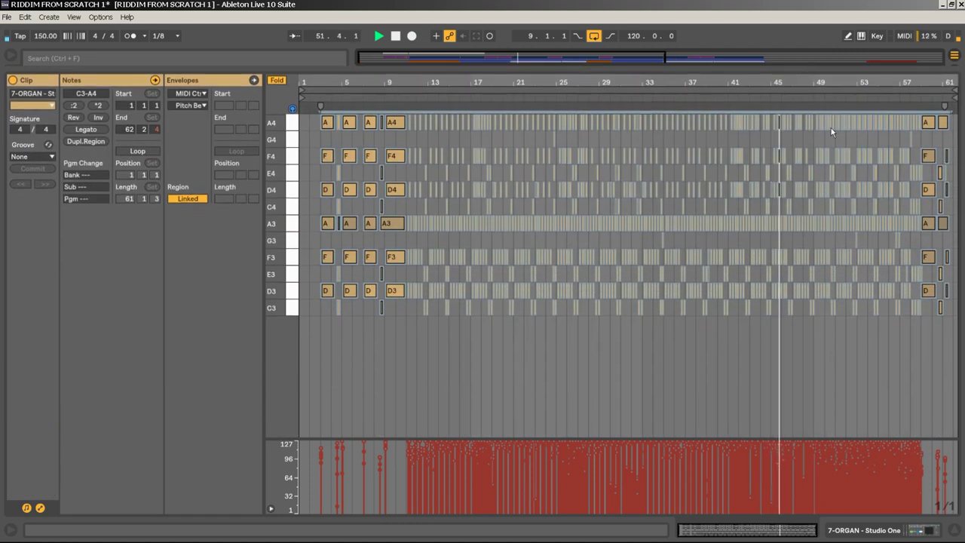
pyautogui.click(292, 241)
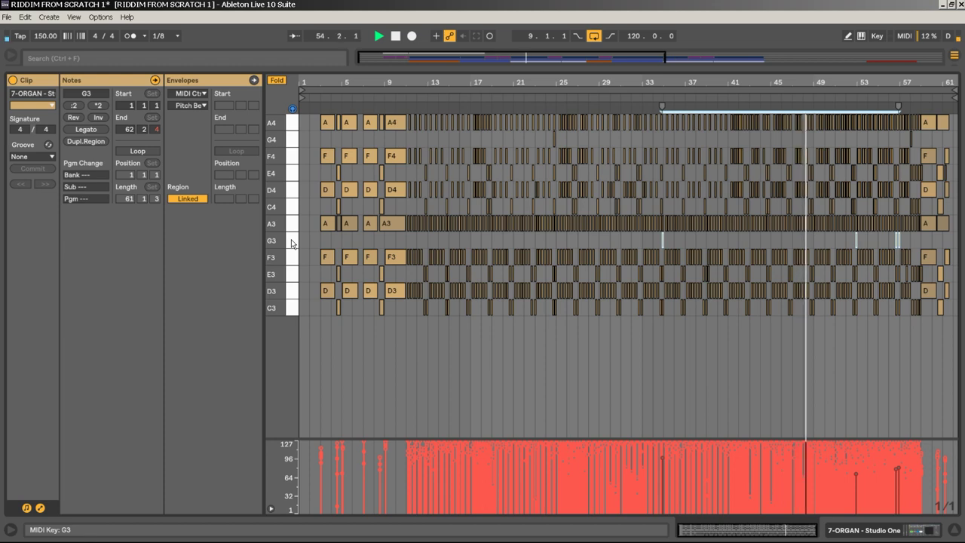
pyautogui.press('Delete')
pyautogui.click(294, 138)
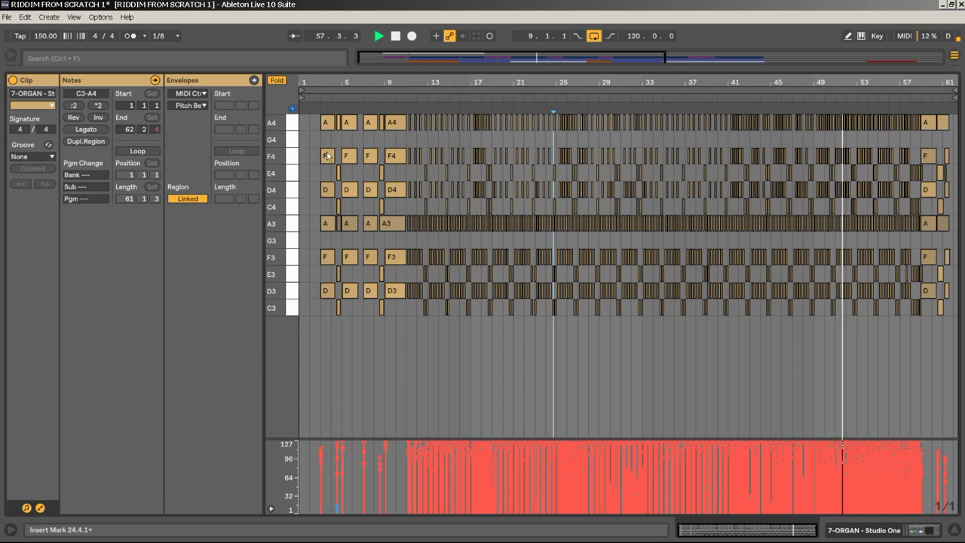
pyautogui.click(280, 81)
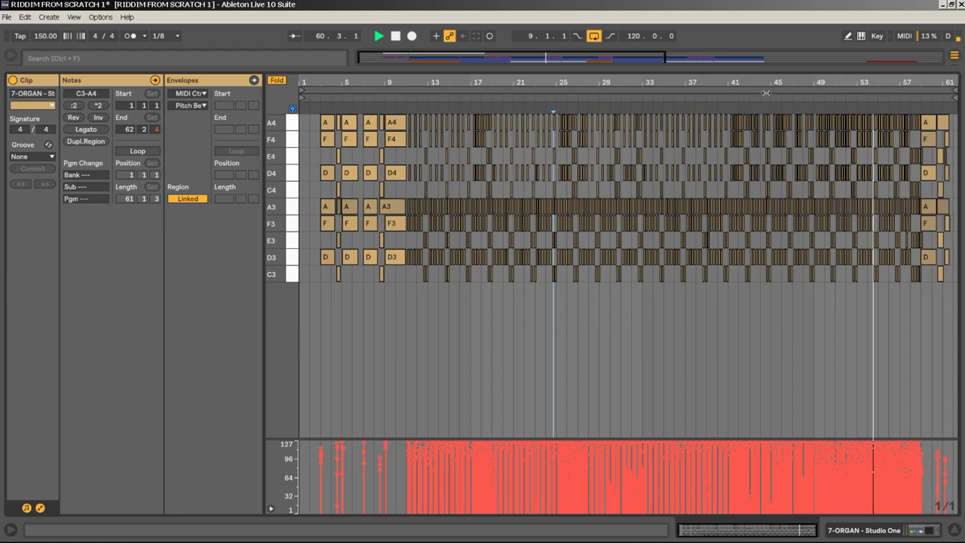
# Stop playback and delete all organ notes from 57.1.1 to the end of the clip.
pyautogui.moveTo(939, 80); pyautogui.dragTo(852, 197)
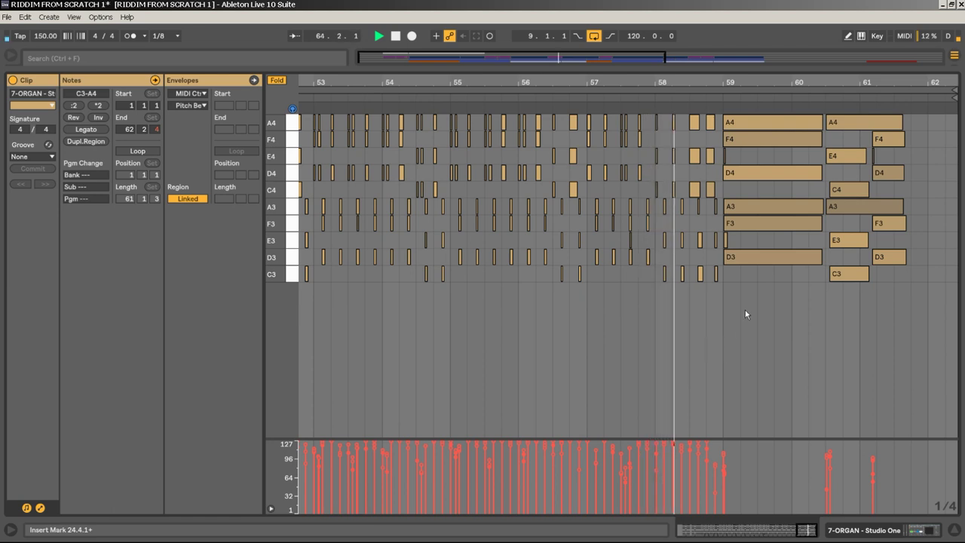
pyautogui.press('space')
pyautogui.moveTo(731, 331); pyautogui.dragTo(942, 111)
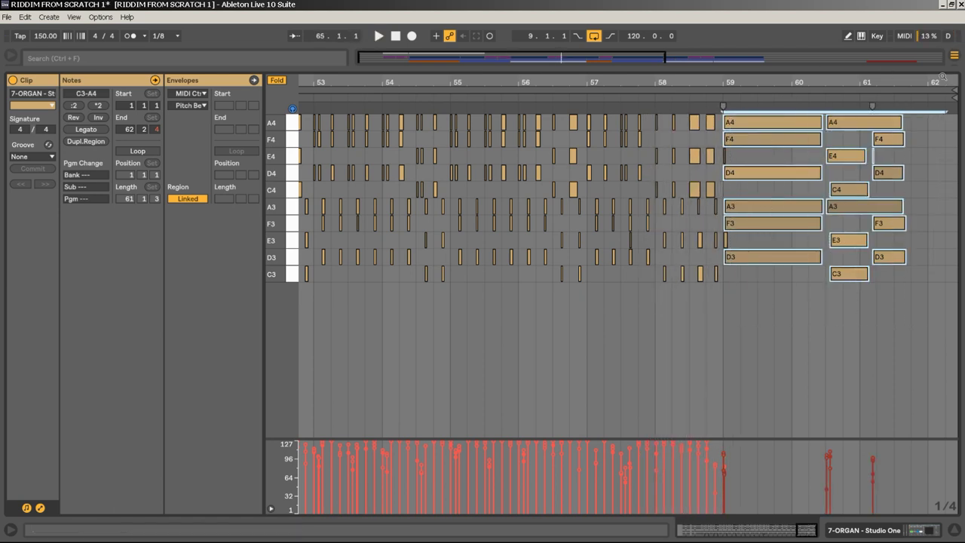
pyautogui.press('Delete')
pyautogui.moveTo(758, 128); pyautogui.dragTo(723, 261)
pyautogui.press('Delete')
pyautogui.moveTo(590, 279); pyautogui.dragTo(768, 98)
pyautogui.press('Delete')
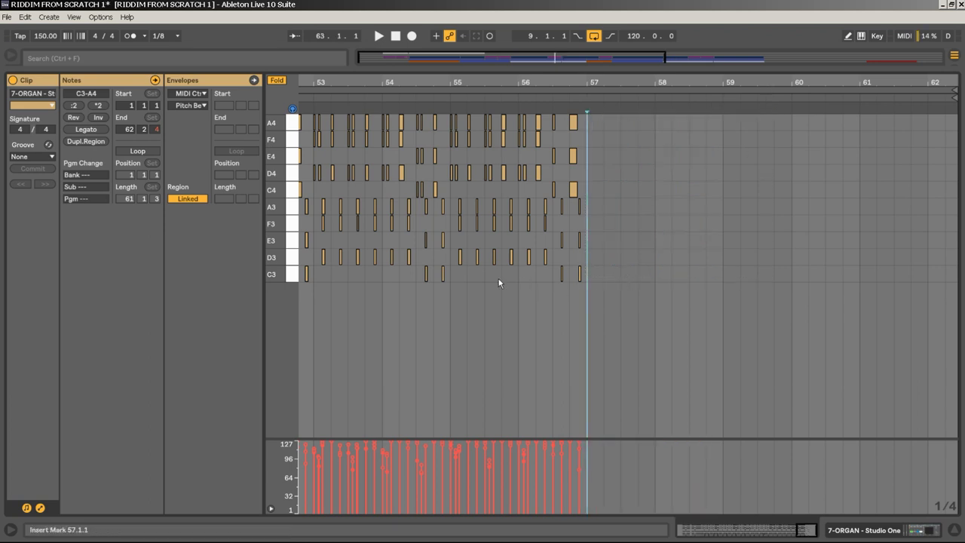
# Duplicate all organ notes between 55.1.1 and 57.1.1 to extend the part by two more bars.
pyautogui.moveTo(453, 279); pyautogui.dragTo(586, 107)
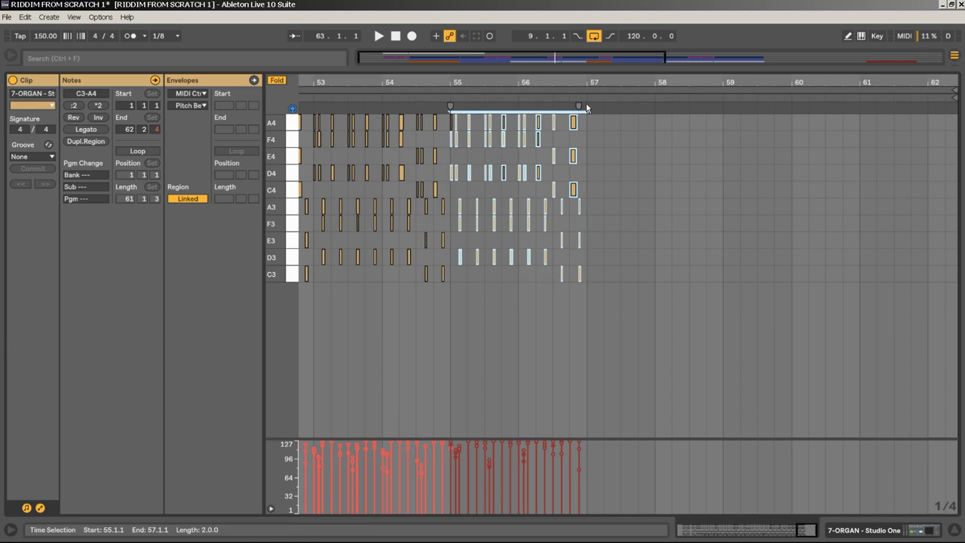
pyautogui.hotkey('ctrl', 'd')
pyautogui.press('space')
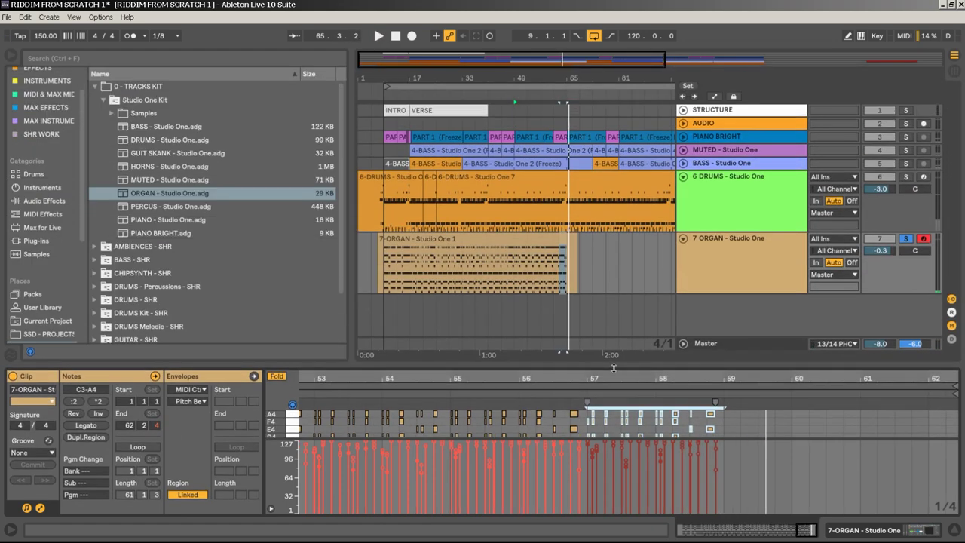
# Play the arrangement from bar 37 and trim the end of the organ clip to 65.1.1.
pyautogui.click(473, 265)
pyautogui.press('space')
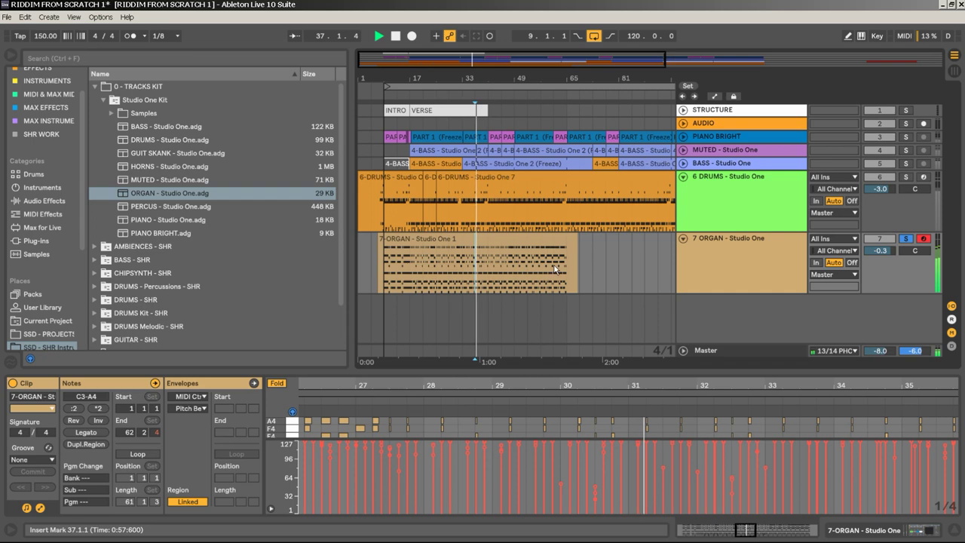
pyautogui.moveTo(578, 244); pyautogui.dragTo(570, 242)
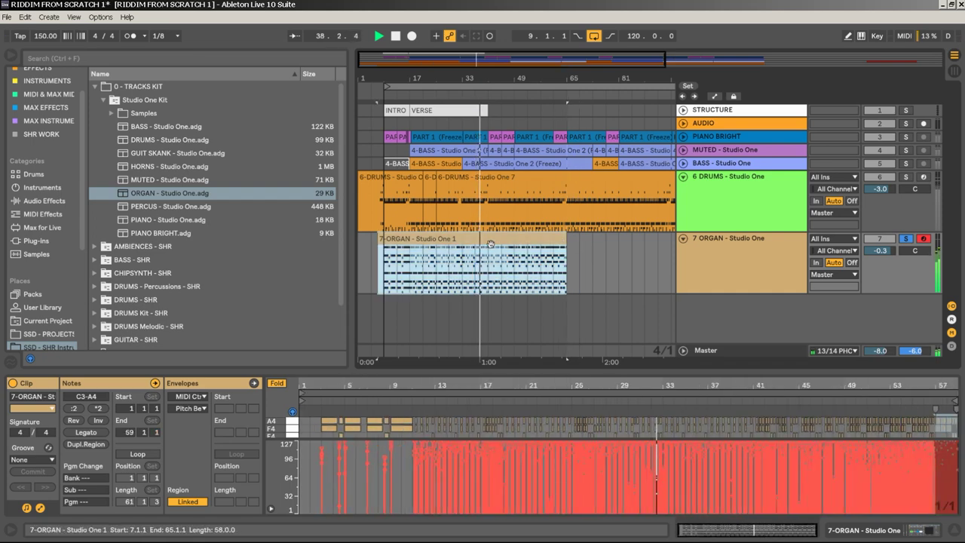
pyautogui.press('space')
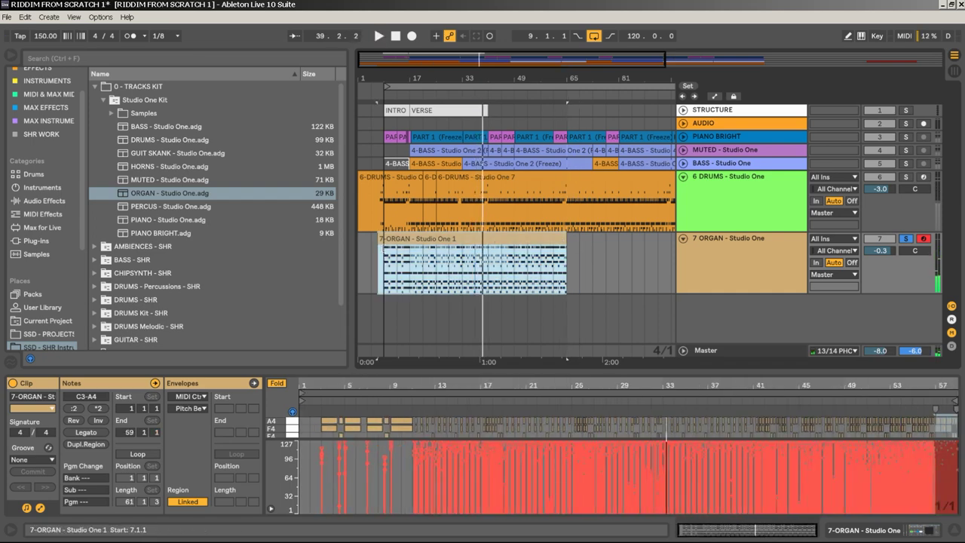
# Play from 9.1.1 and trim the early start of the first A4 organ note to about 3.1.1, in line with its chord.
pyautogui.click(387, 294)
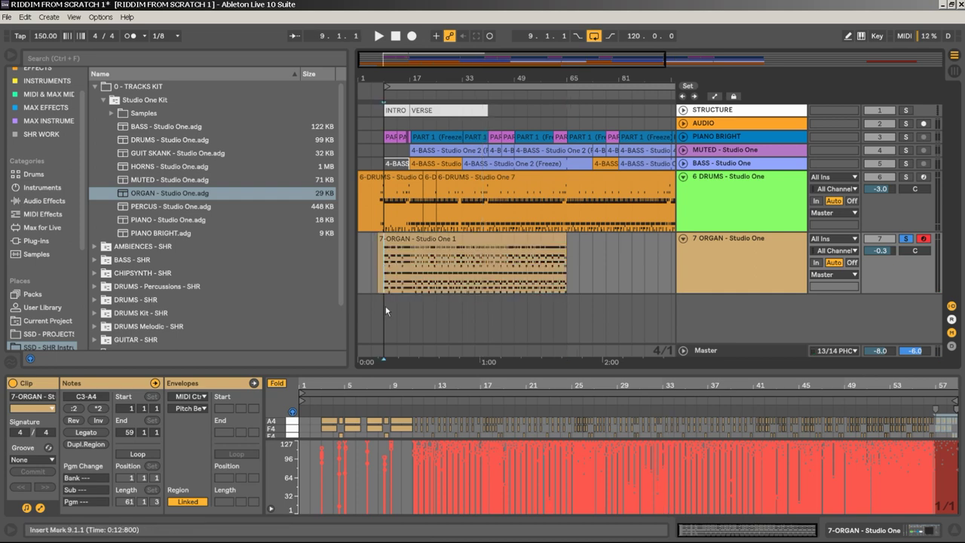
pyautogui.moveTo(324, 370); pyautogui.dragTo(463, 298)
pyautogui.press('space')
pyautogui.press('space')
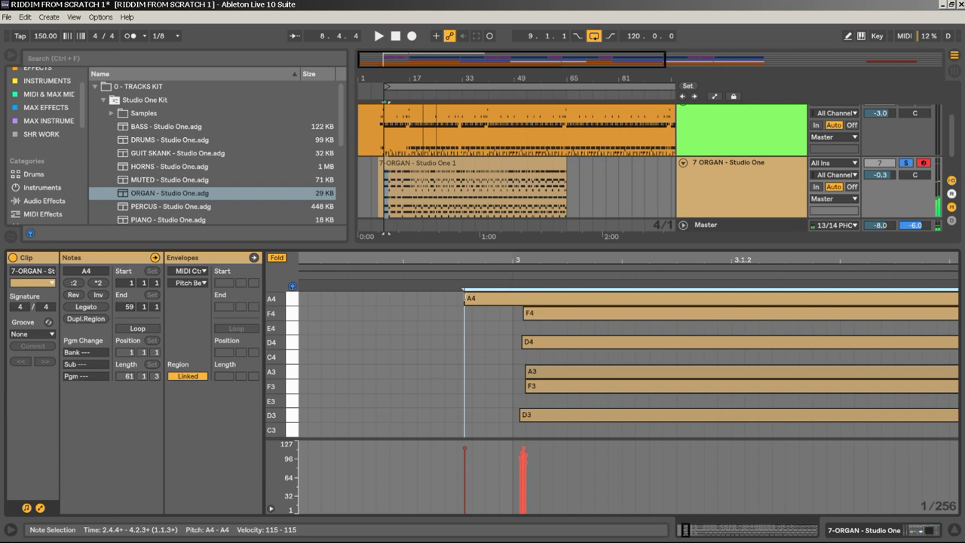
pyautogui.moveTo(465, 298); pyautogui.dragTo(519, 297)
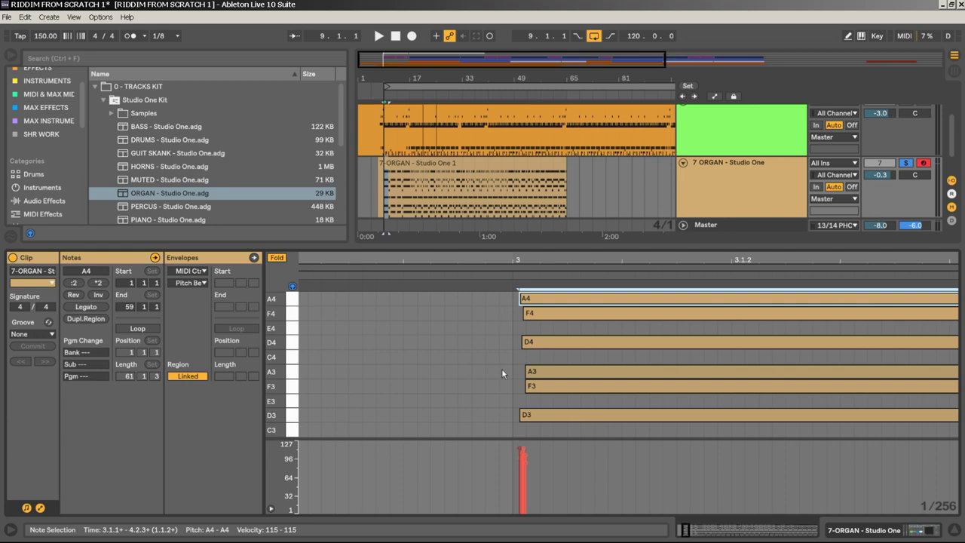
# Delete the empty portion of the organ clip between 7.1.1 and 9.1.1.
pyautogui.moveTo(464, 245); pyautogui.dragTo(464, 333)
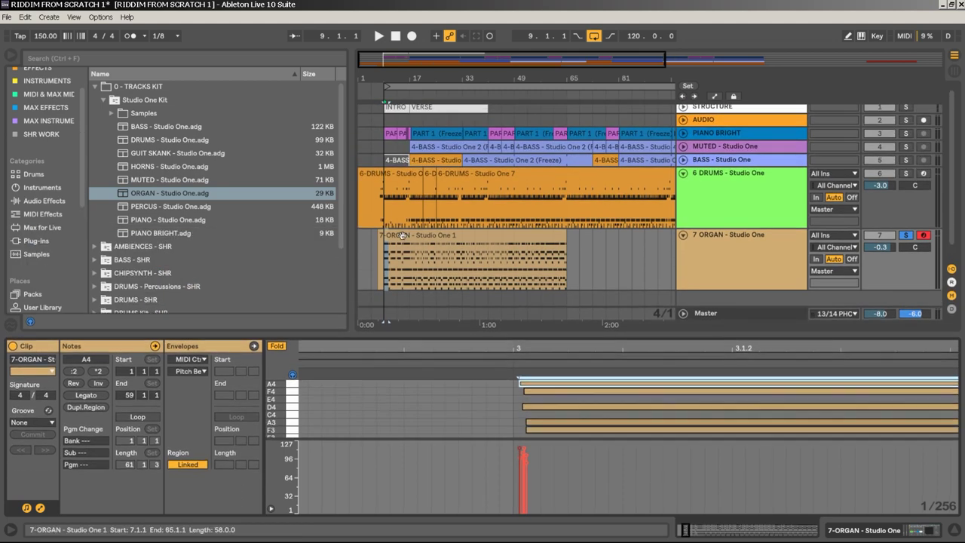
pyautogui.moveTo(372, 82); pyautogui.dragTo(372, 151)
pyautogui.moveTo(378, 254); pyautogui.dragTo(441, 249)
pyautogui.press('Delete')
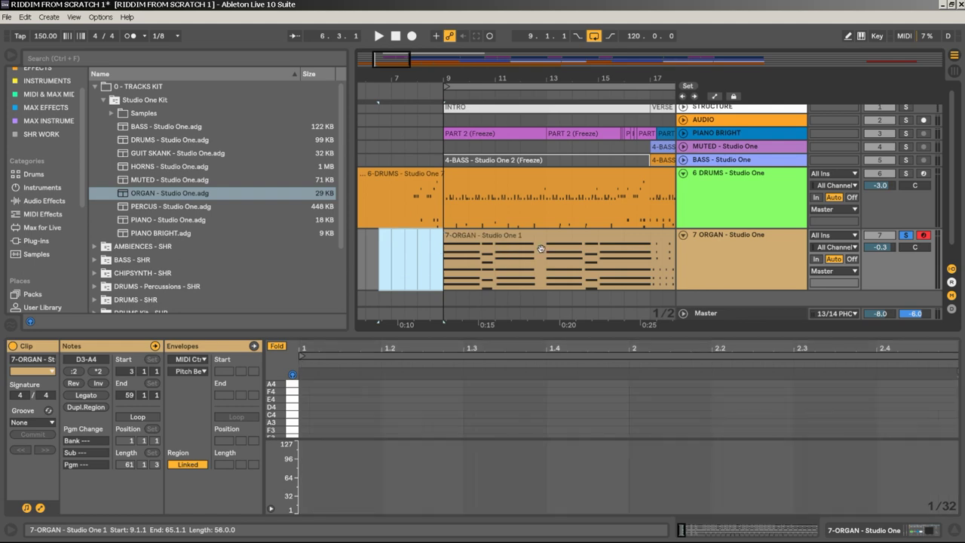
# Consolidate the organ clip over its full range from 9.1.1 to 65.1.1.
pyautogui.click(541, 248)
pyautogui.moveTo(501, 79); pyautogui.dragTo(445, 34)
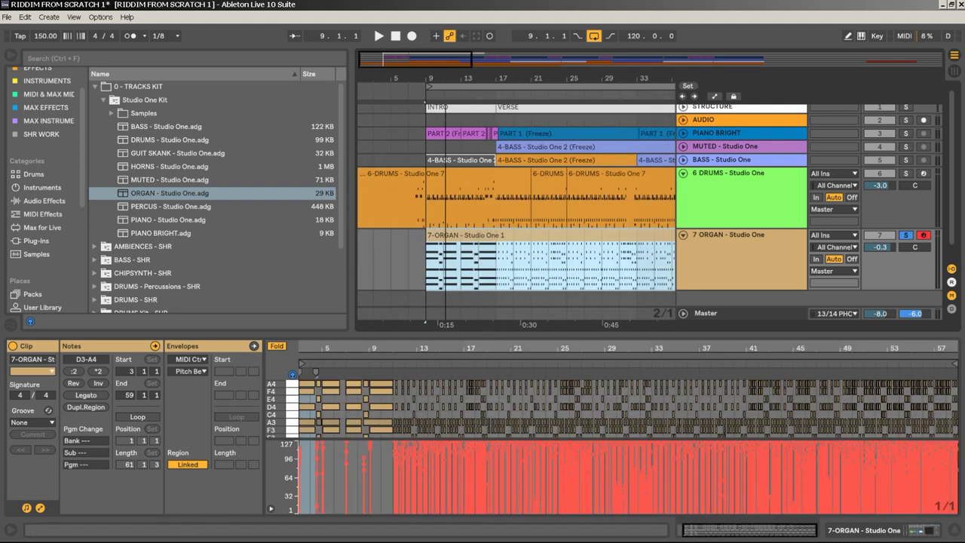
pyautogui.moveTo(486, 60); pyautogui.dragTo(420, 78)
pyautogui.hotkey('ctrl', 'j')
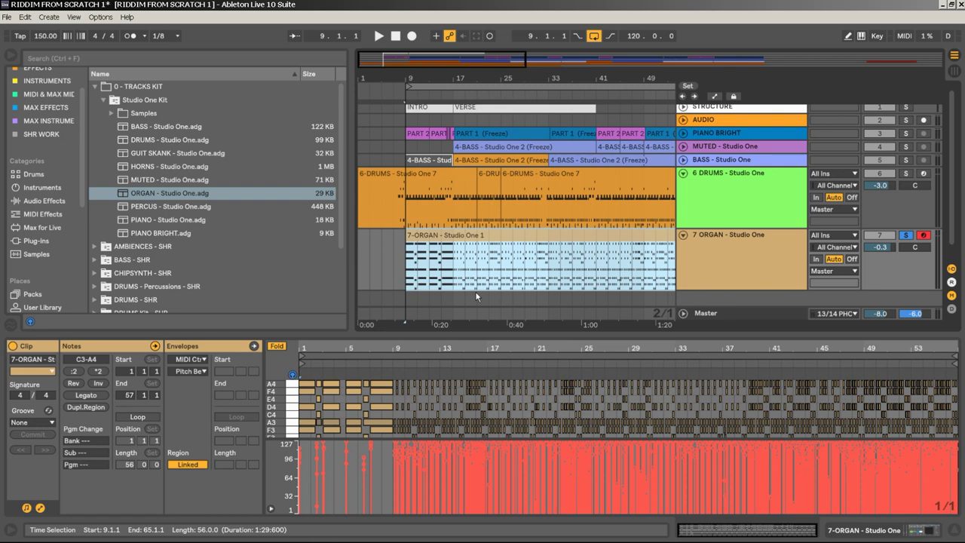
# Play the consolidated organ clip from bar 9, unsolo the organ track and stop playback.
pyautogui.press('space')
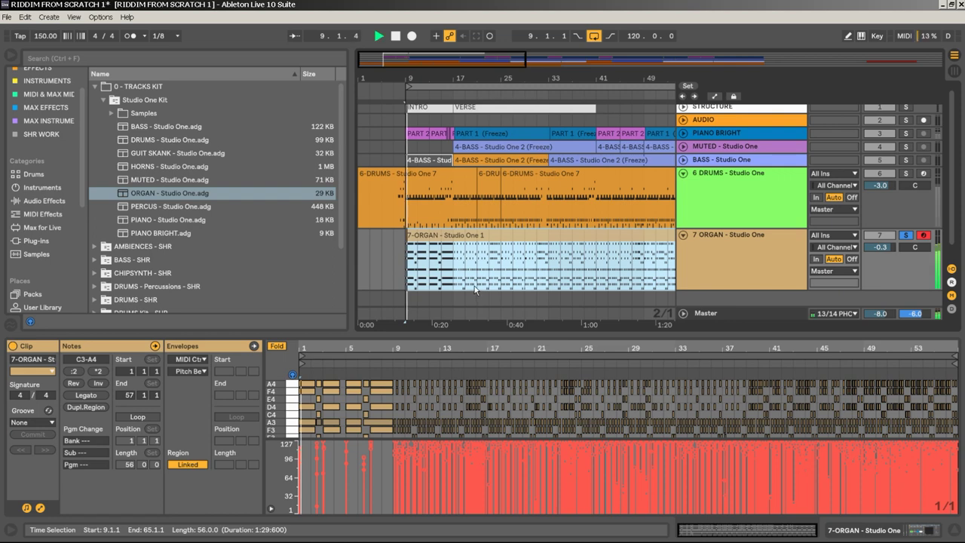
pyautogui.click(905, 236)
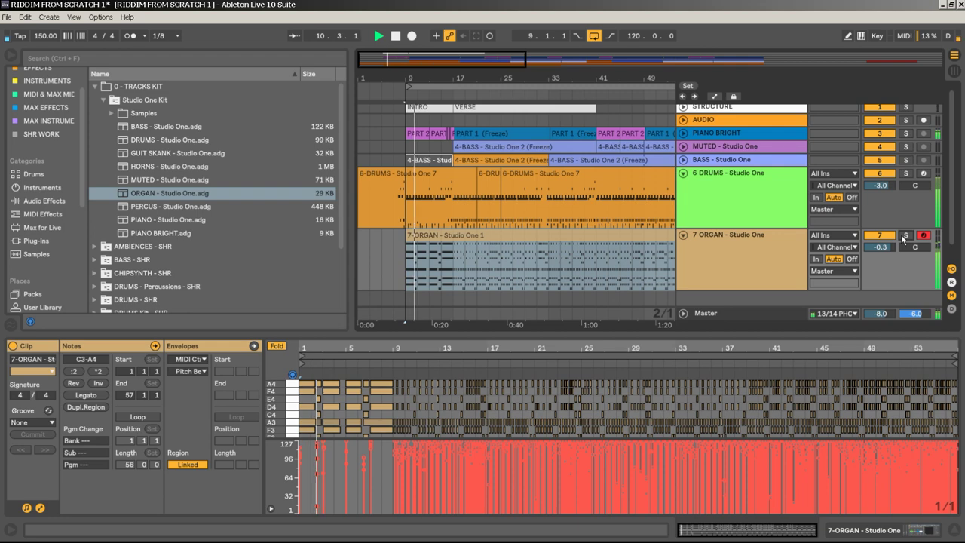
pyautogui.press('space')
# Fold the organ and drums tracks to their compact height in the full arrangement overview.
pyautogui.moveTo(559, 67); pyautogui.dragTo(559, 29)
pyautogui.click(682, 236)
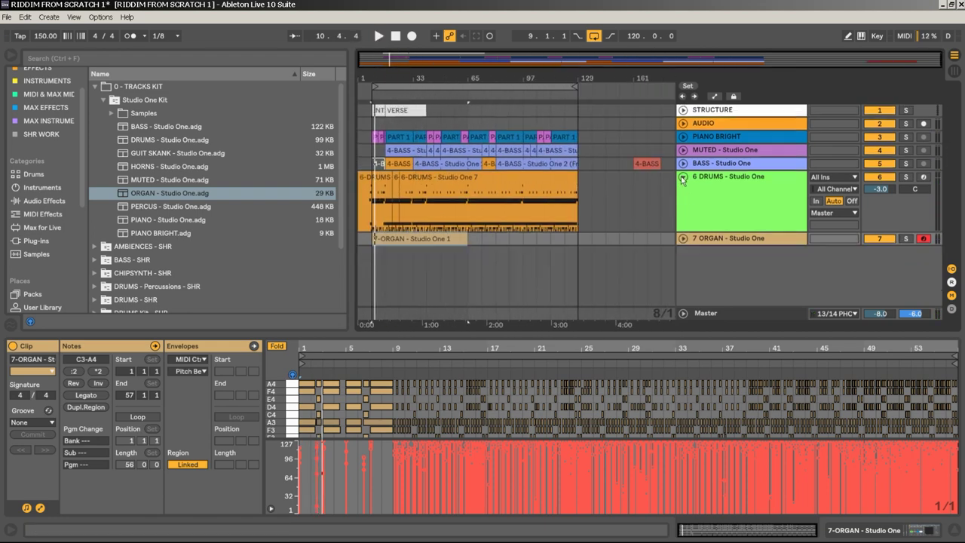
pyautogui.click(683, 174)
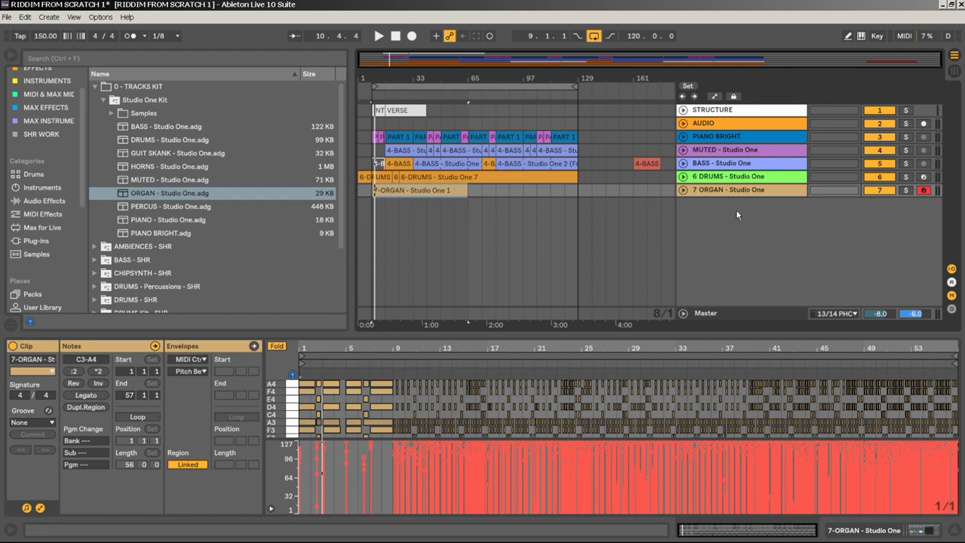
# Duplicate the organ track and delete the copied clip, leaving the duplicate as an empty organ track.
pyautogui.click(744, 192)
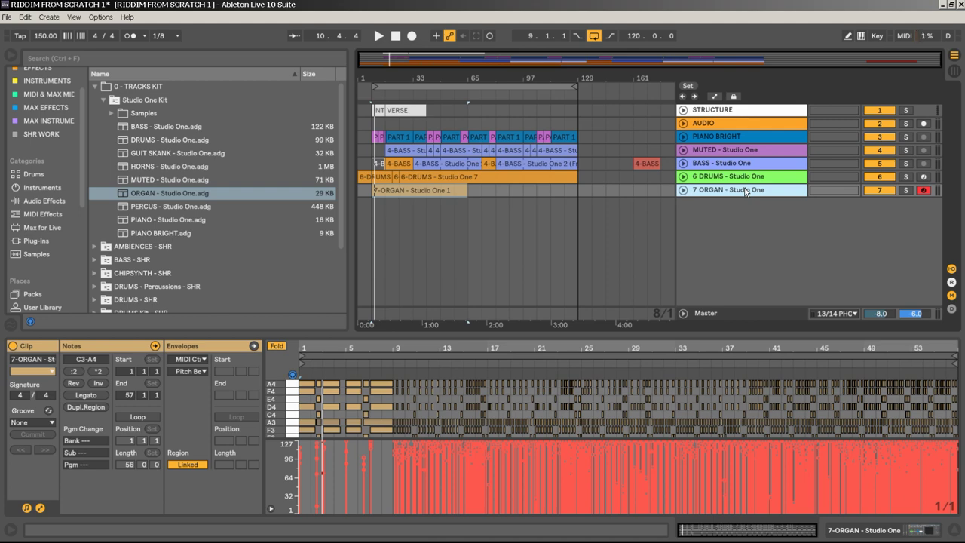
pyautogui.hotkey('ctrl', 'd')
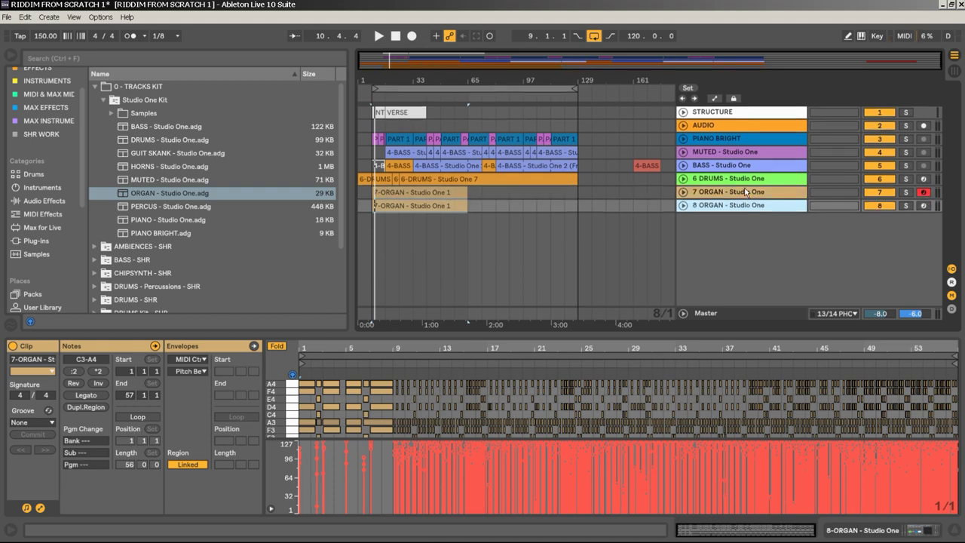
pyautogui.click(414, 206)
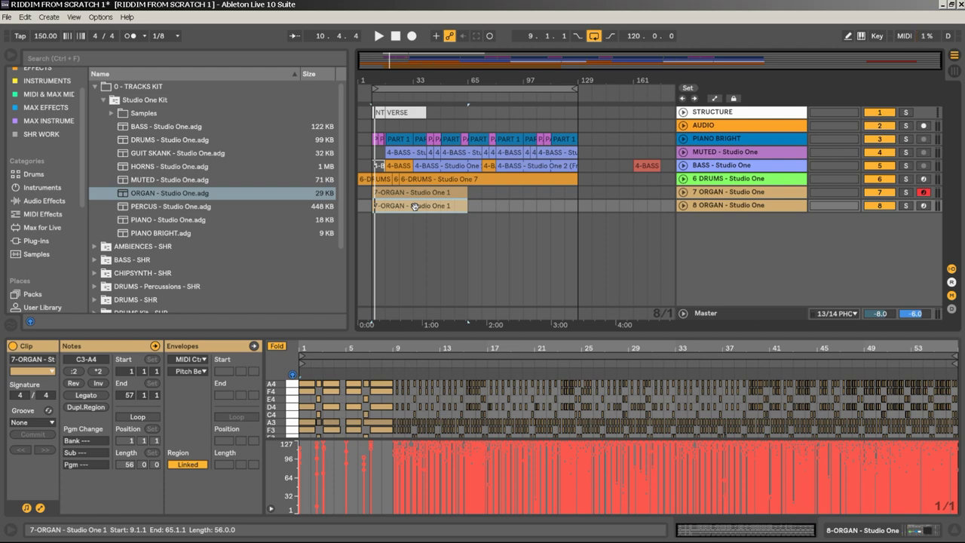
pyautogui.press('Delete')
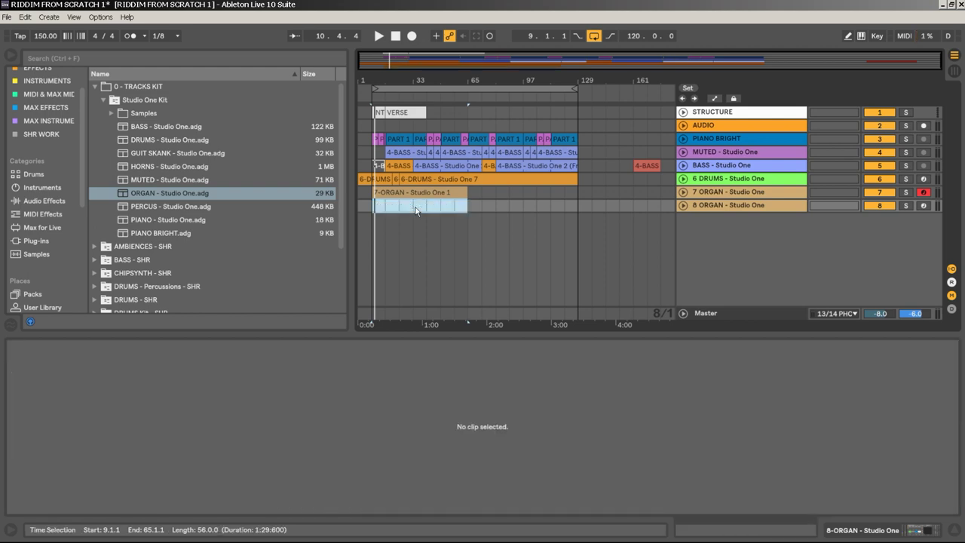
# Unfold the original organ track and rename it as ORGAN SKANK.
pyautogui.click(683, 193)
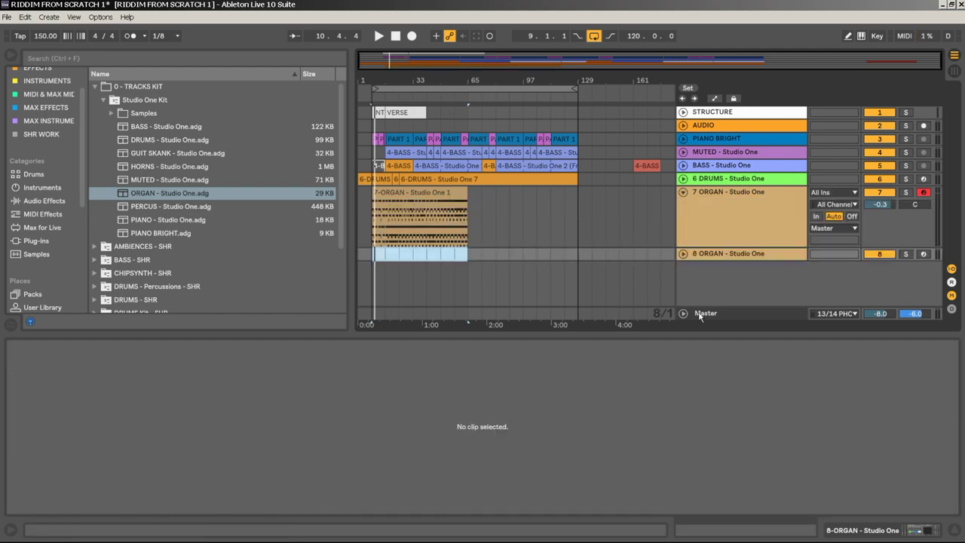
pyautogui.click(722, 197)
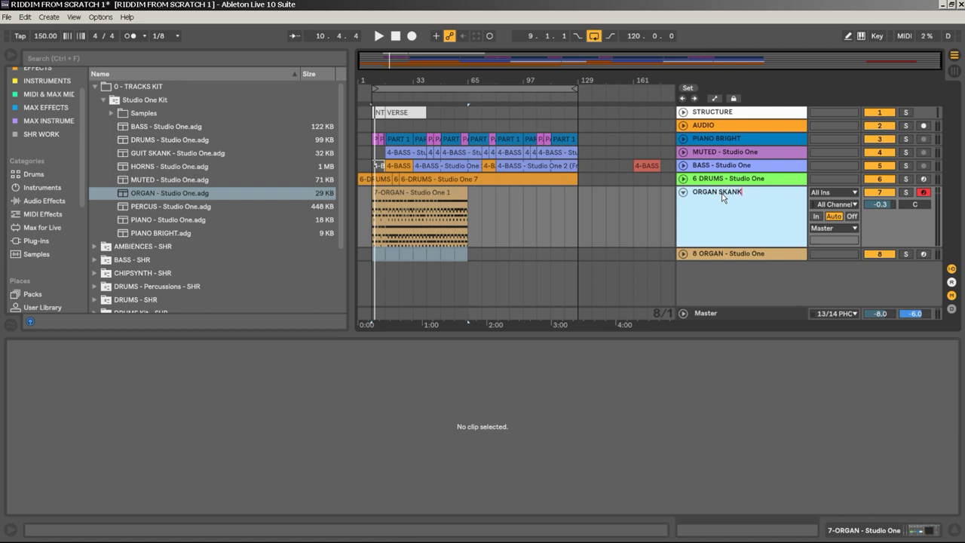
pyautogui.press('Return')
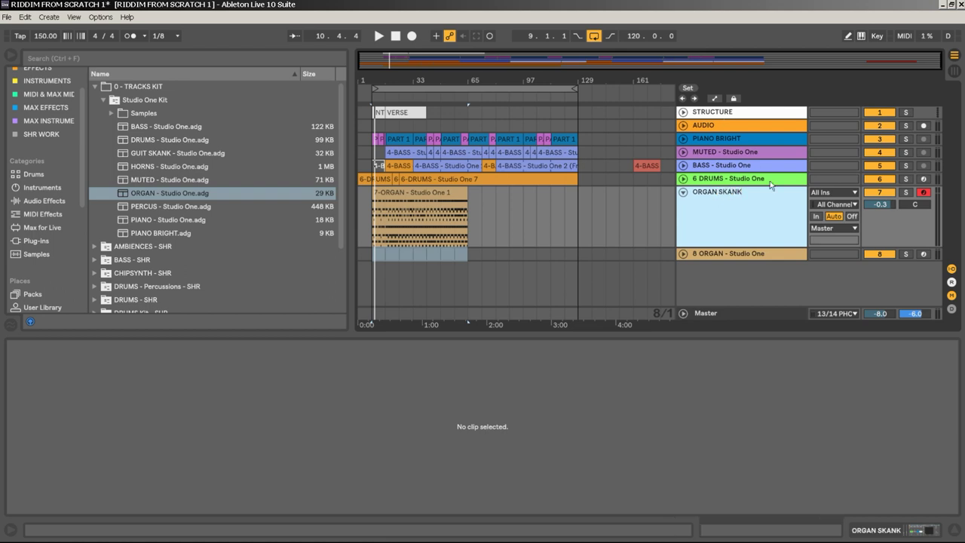
# Freeze the ORGAN SKANK track and flatten it to audio.
pyautogui.rightClick(737, 193)
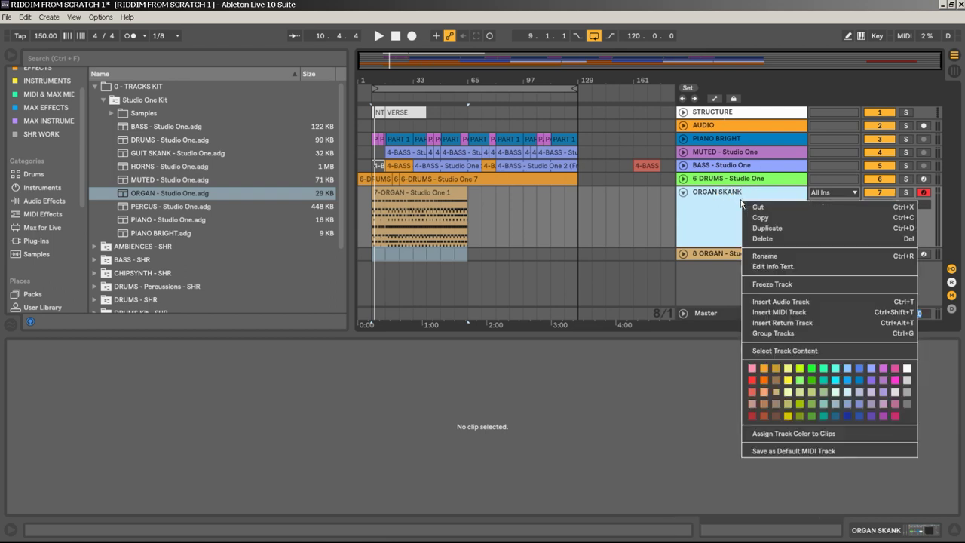
pyautogui.click(809, 285)
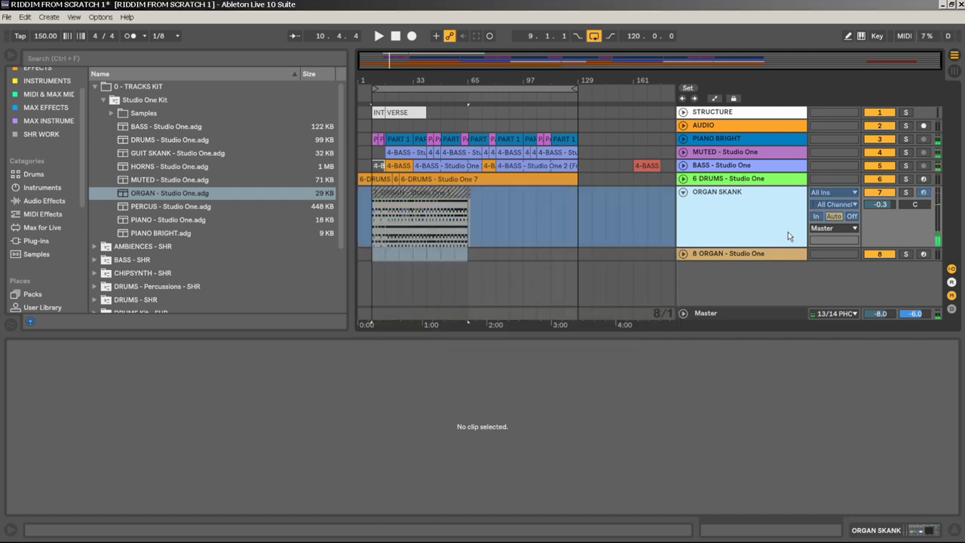
pyautogui.rightClick(719, 200)
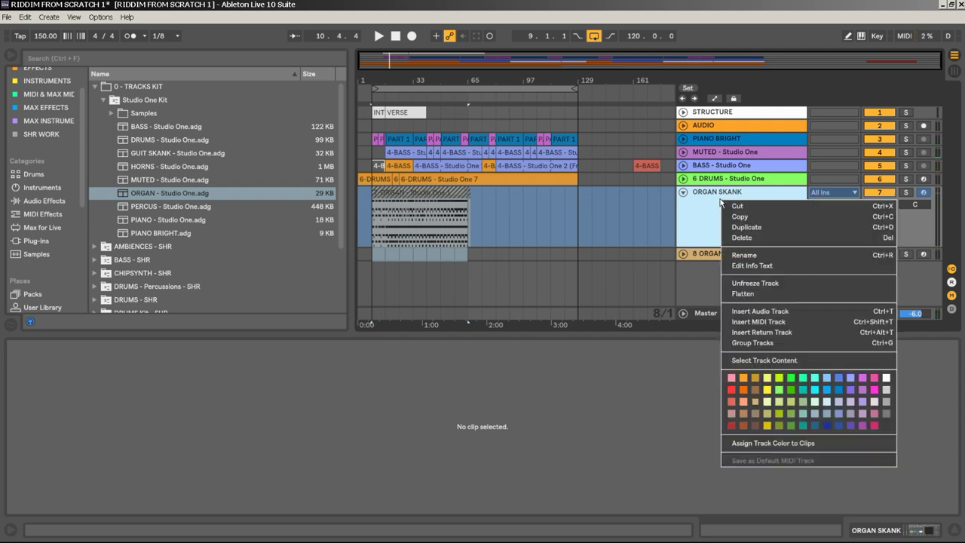
pyautogui.click(762, 294)
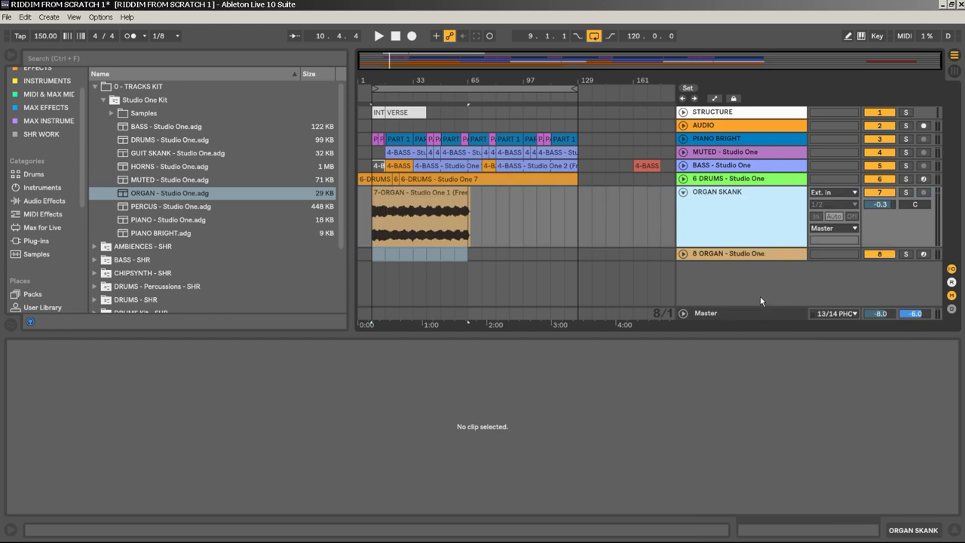
# Play back the flattened organ audio with the other tracks from bar 9, keeping its track unfolded.
pyautogui.click(466, 205)
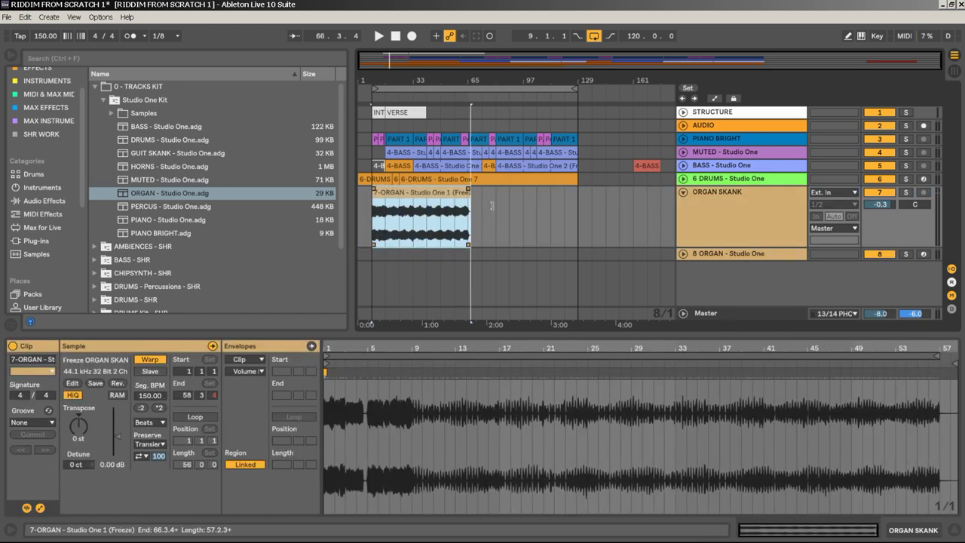
pyautogui.press('space')
pyautogui.moveTo(374, 82); pyautogui.dragTo(325, 128)
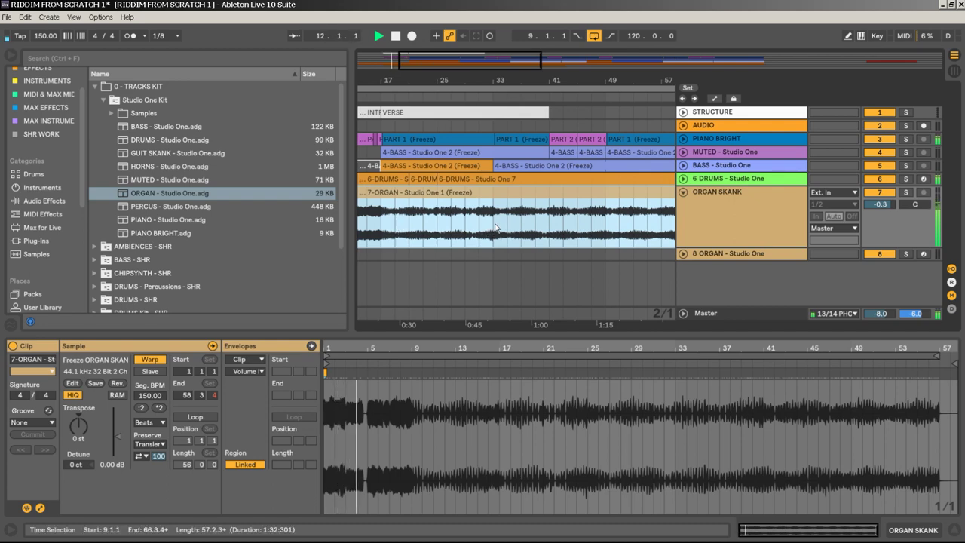
pyautogui.moveTo(492, 80); pyautogui.dragTo(492, 31)
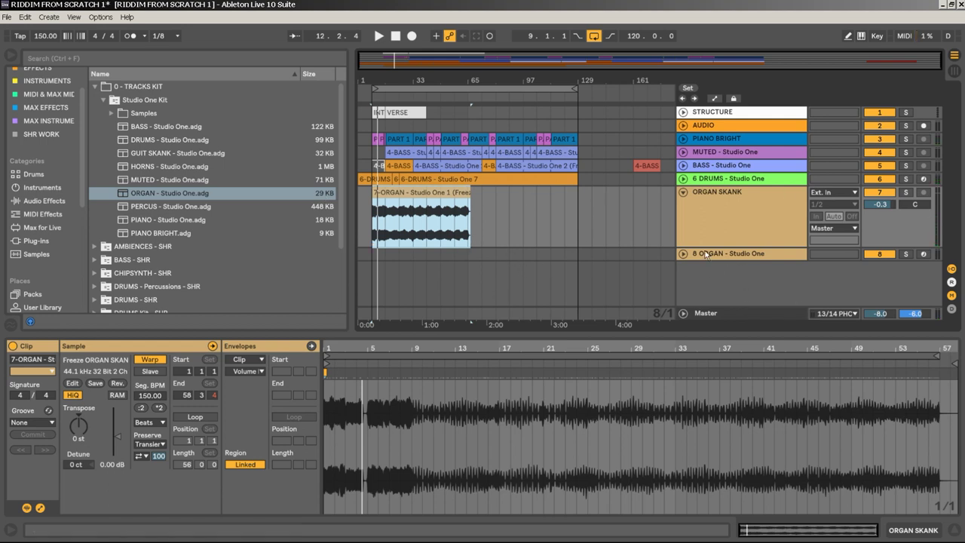
pyautogui.click(688, 193)
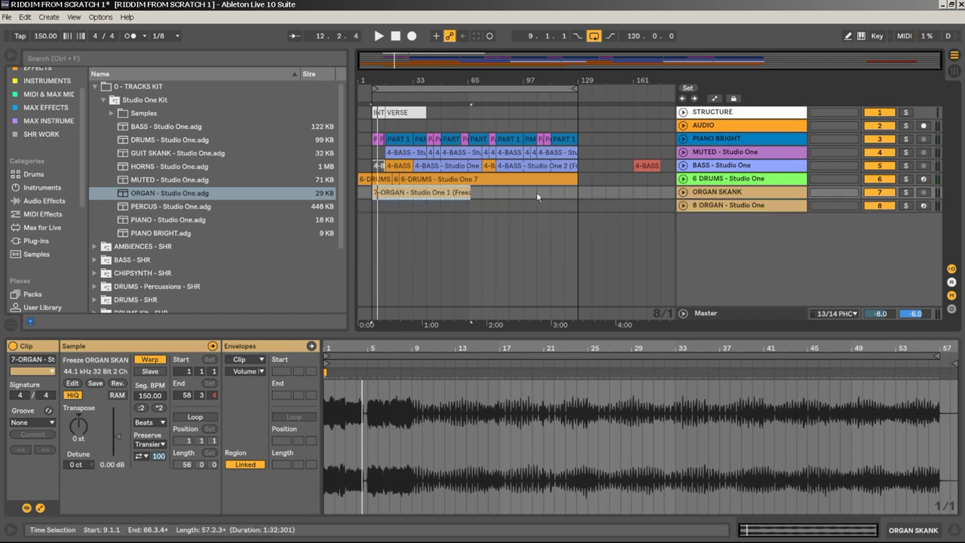
pyautogui.click(684, 192)
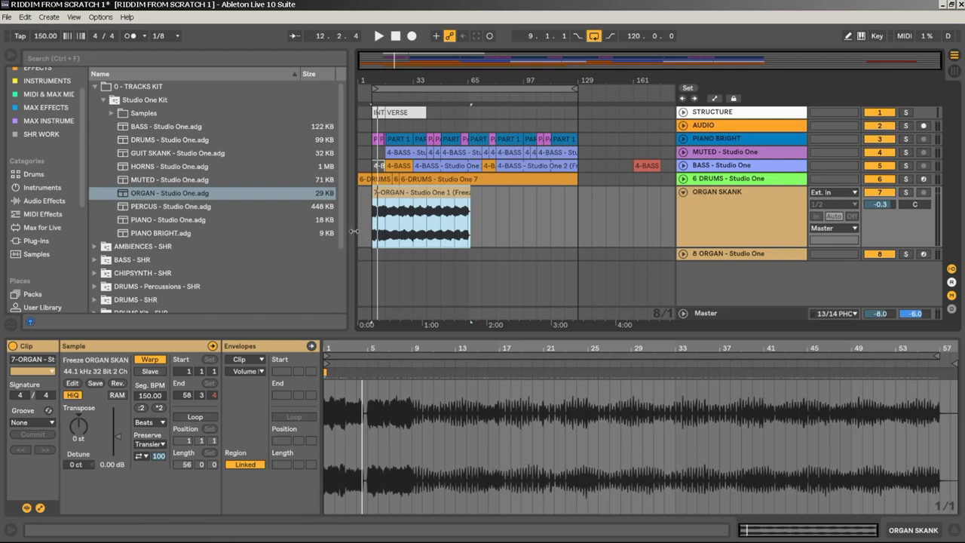
# Audition the ORGAN SKANK audio around bar 13 and at the transition from intro to verse.
pyautogui.moveTo(376, 69); pyautogui.dragTo(418, 232)
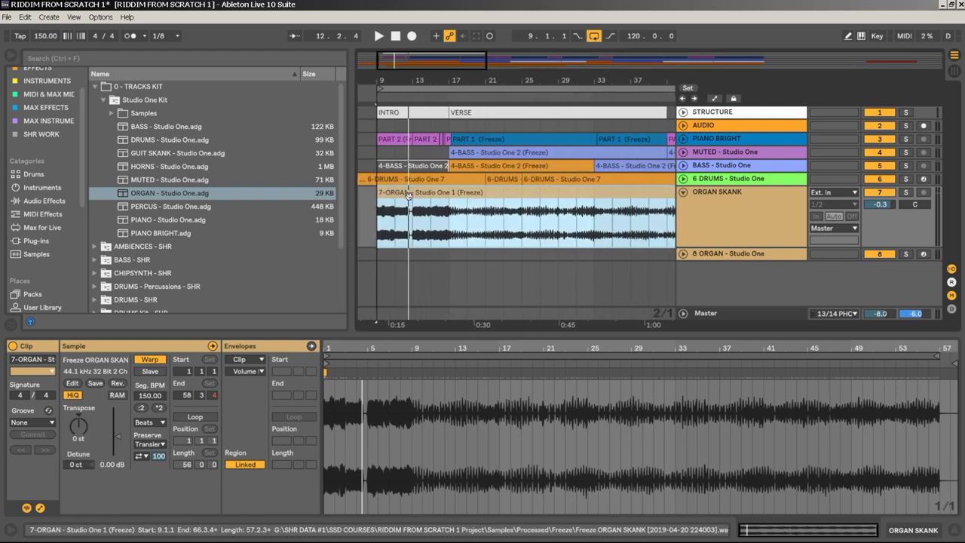
pyautogui.click(415, 231)
pyautogui.press('space')
pyautogui.click(449, 231)
pyautogui.press('space')
pyautogui.press('space')
pyautogui.press('space')
# Split the ORGAN SKANK audio clip at 17.1.3 and colour the intro part before it red.
pyautogui.moveTo(455, 80); pyautogui.dragTo(502, 212)
pyautogui.press('space')
pyautogui.press('space')
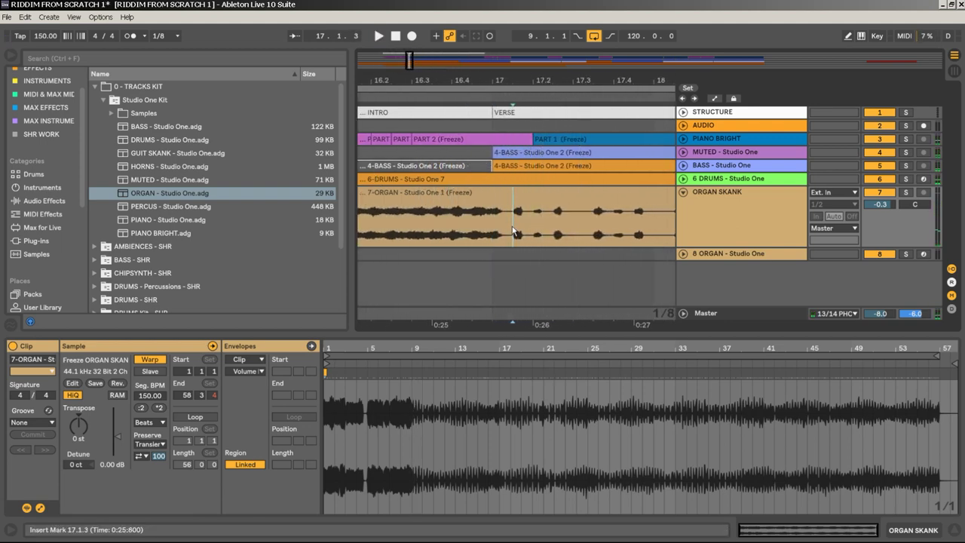
pyautogui.hotkey('ctrl', 'e')
pyautogui.rightClick(443, 200)
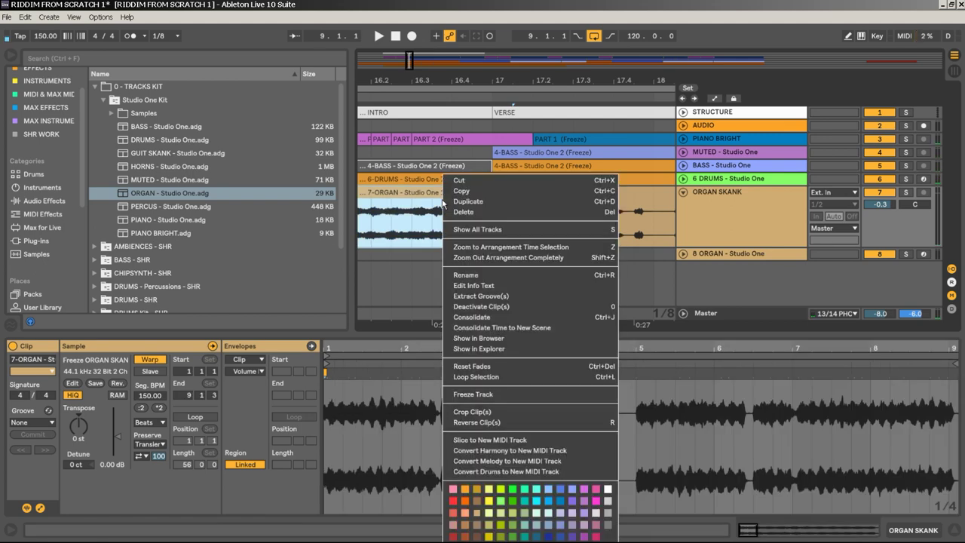
pyautogui.click(453, 513)
# Solo the ORGAN SKANK track and audition its audio from bars 17, 33, 41 and 49.
pyautogui.press('space')
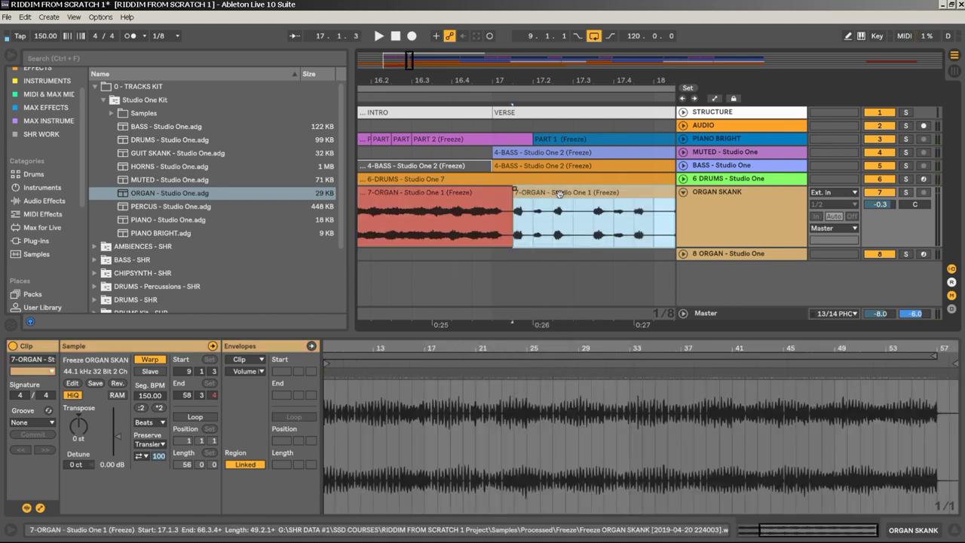
pyautogui.moveTo(571, 65); pyautogui.dragTo(569, 22)
pyautogui.moveTo(405, 77); pyautogui.dragTo(408, 122)
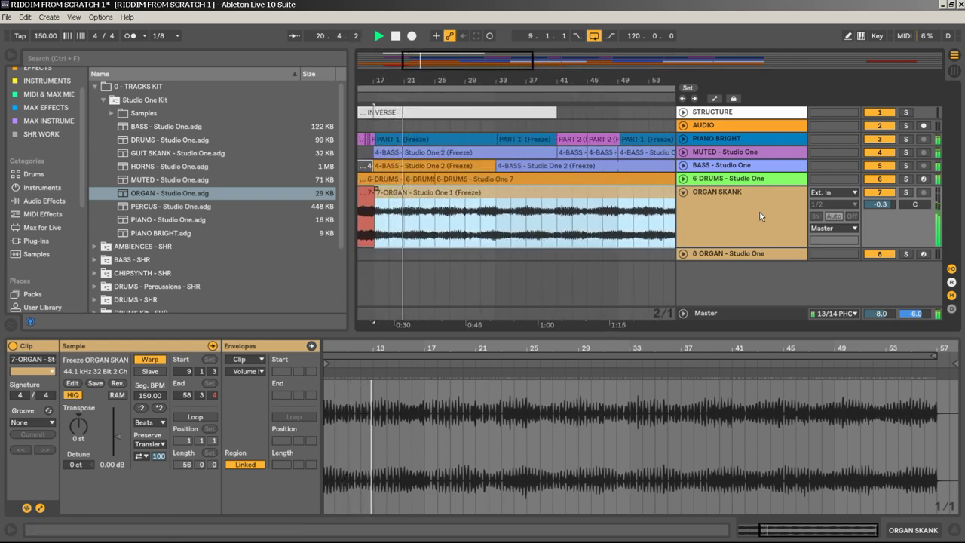
pyautogui.click(907, 193)
pyautogui.click(496, 230)
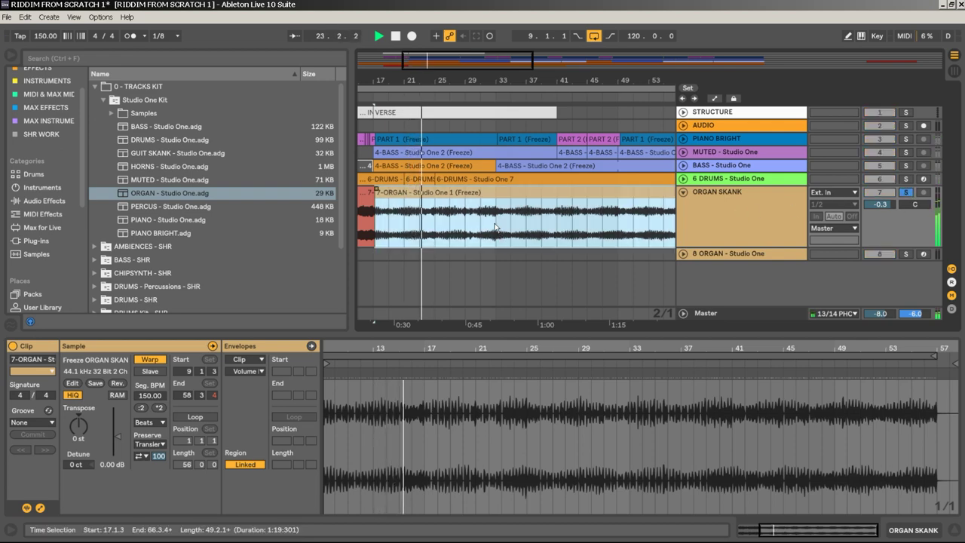
pyautogui.click(496, 230)
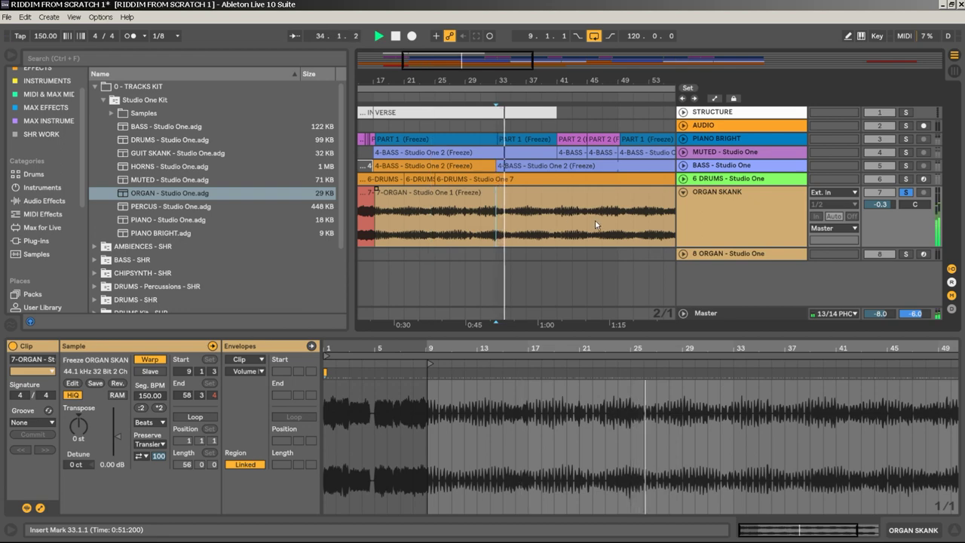
pyautogui.click(557, 218)
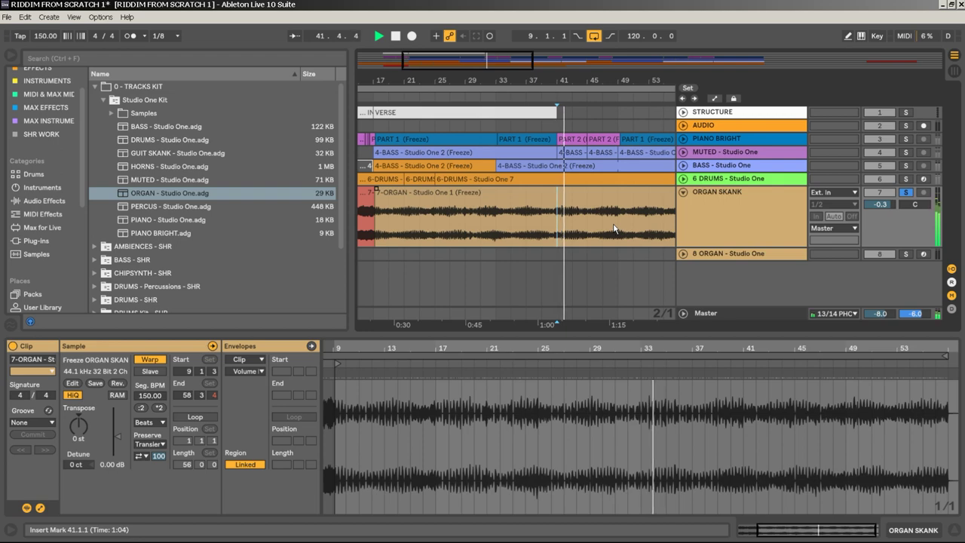
pyautogui.press('space')
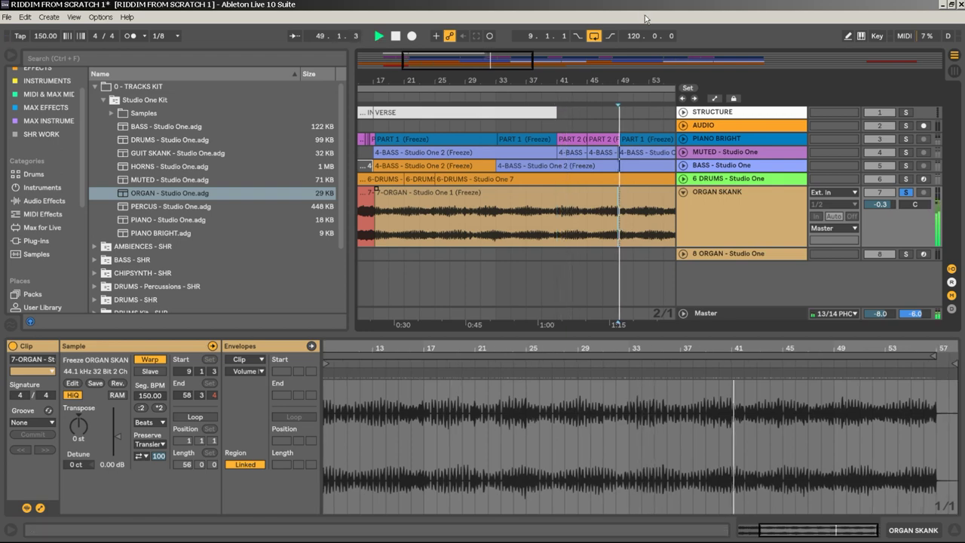
# Split the organ clip at bars 49 and 65, and delete the silent remainder after bar 65.
pyautogui.moveTo(641, 80); pyautogui.dragTo(550, 72)
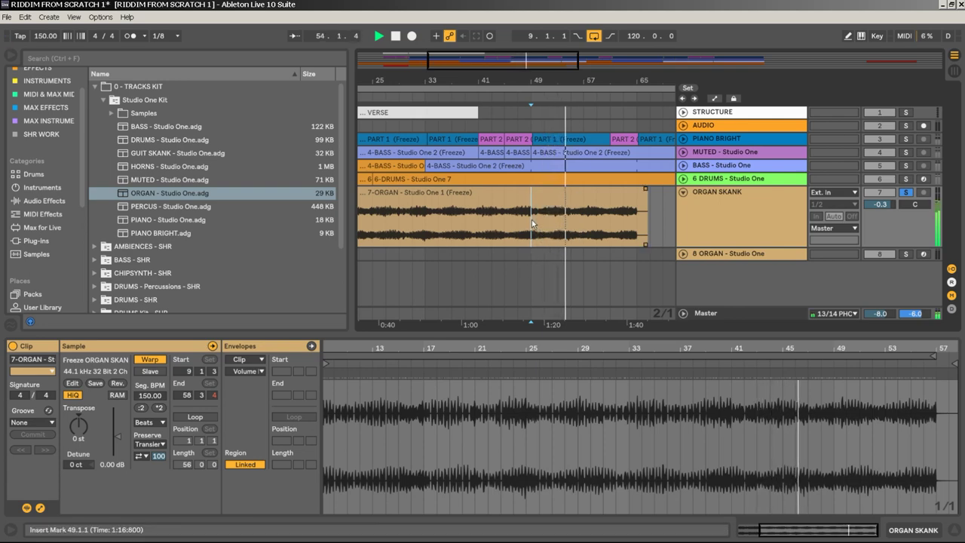
pyautogui.moveTo(531, 219); pyautogui.dragTo(639, 204)
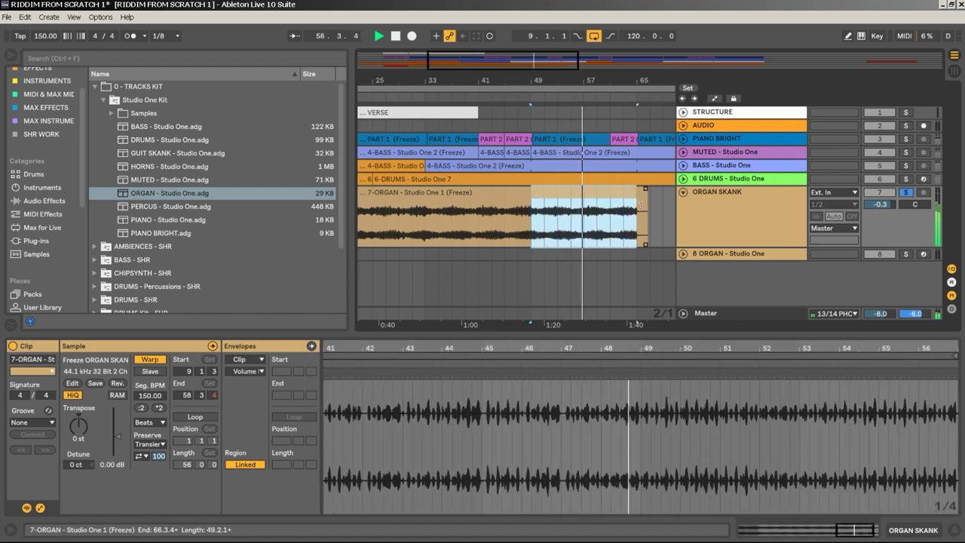
pyautogui.press('z')
pyautogui.moveTo(634, 80); pyautogui.dragTo(539, 136)
pyautogui.press('+')
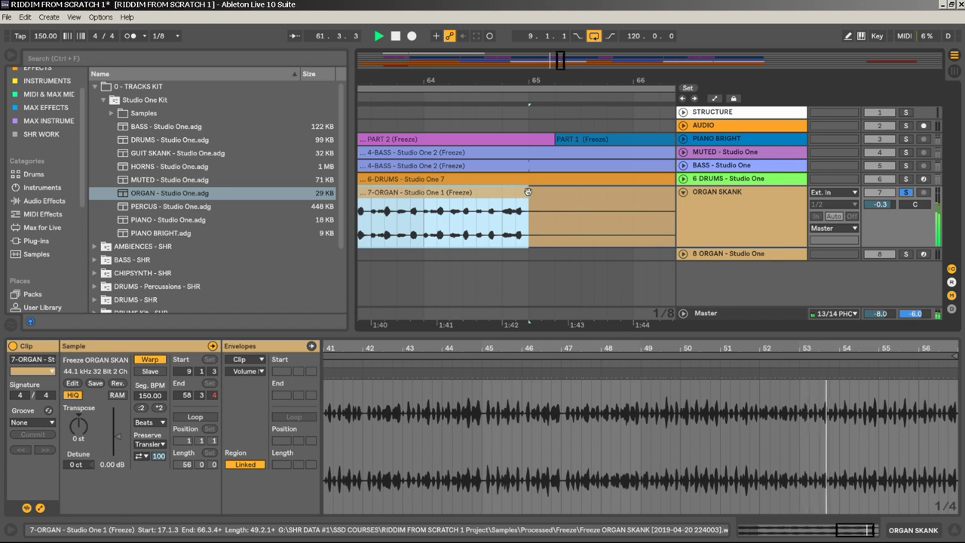
pyautogui.hotkey('ctrl', 'e')
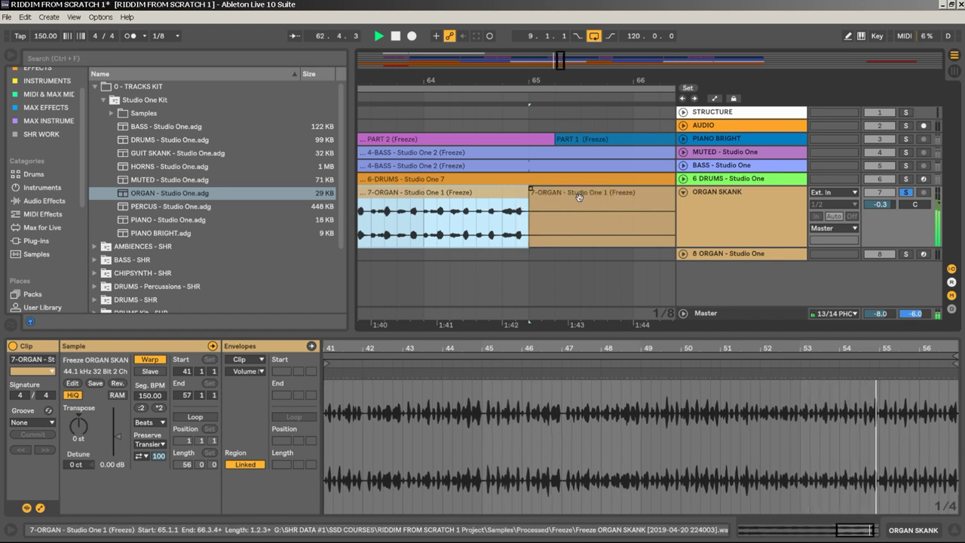
pyautogui.click(579, 197)
pyautogui.press('Delete')
# Colour the organ clip spanning bars 49 to 65 orange.
pyautogui.moveTo(569, 80); pyautogui.dragTo(569, 34)
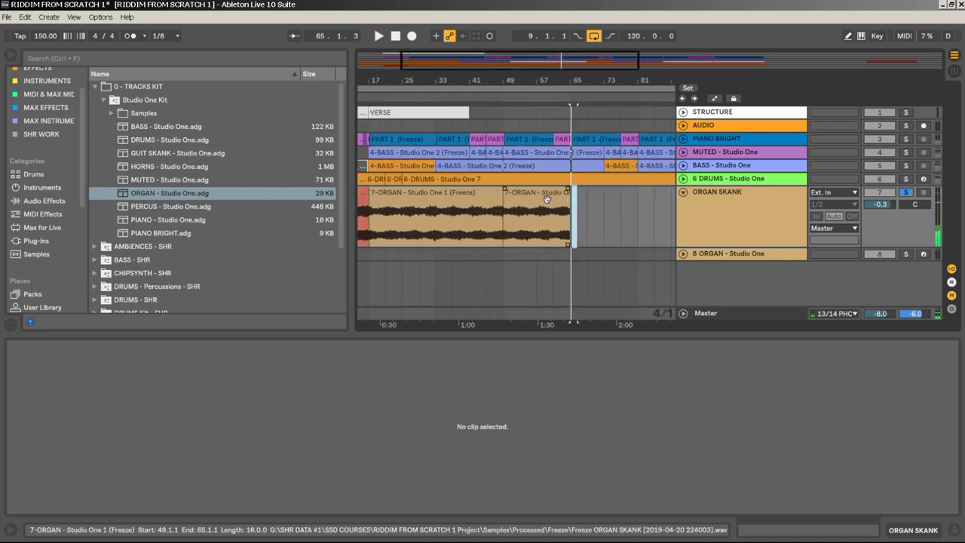
pyautogui.rightClick(548, 198)
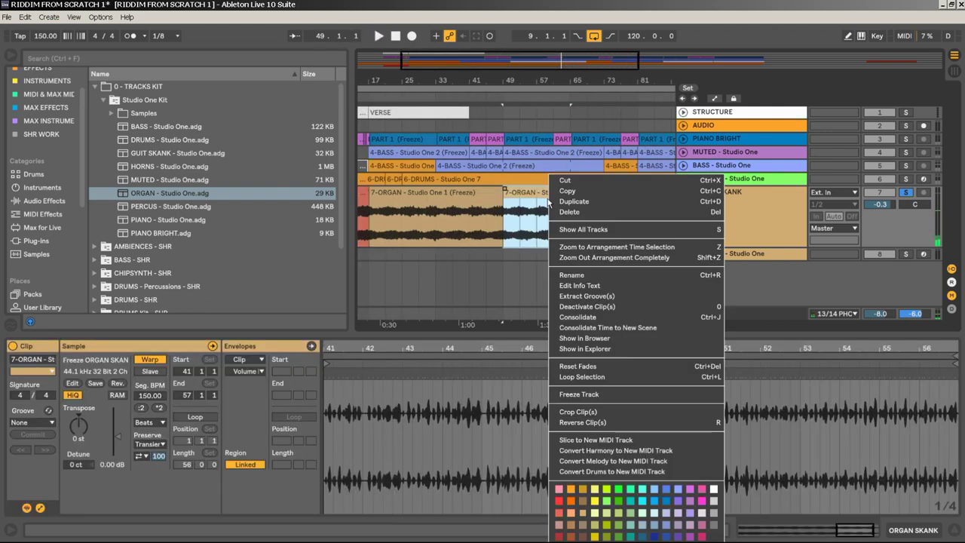
pyautogui.click(570, 511)
# Play the organ clip from the start of the verse and unsolo ORGAN SKANK to hear it with the full mix.
pyautogui.click(478, 205)
pyautogui.press('space')
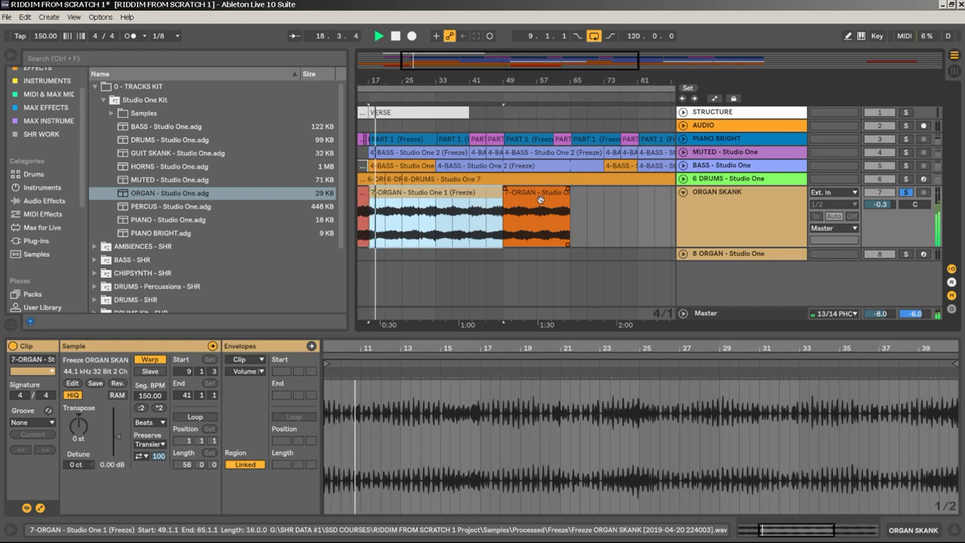
pyautogui.click(906, 193)
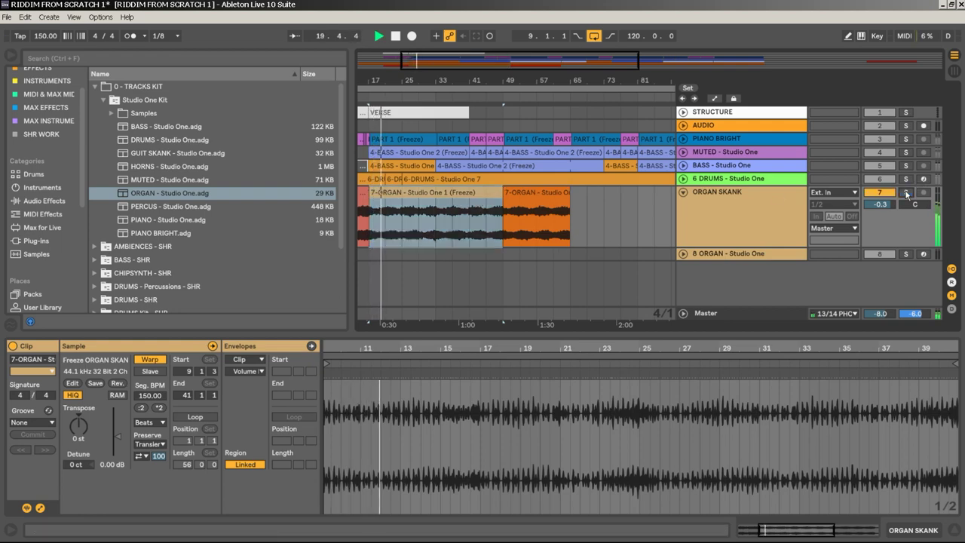
pyautogui.click(907, 194)
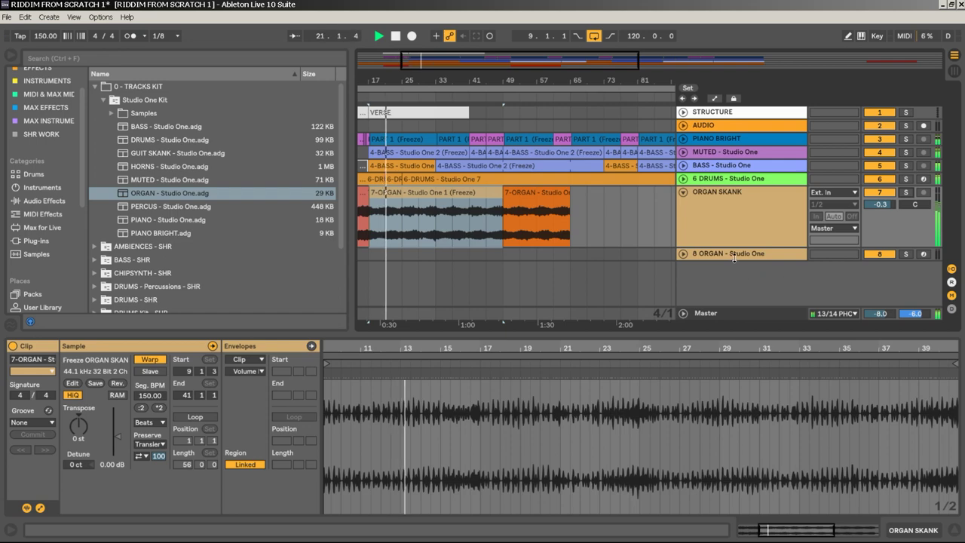
# Fold the ORGAN SKANK track, stop playback and move the track above PIANO BRIGHT.
pyautogui.click(683, 192)
pyautogui.press('space')
pyautogui.moveTo(748, 195); pyautogui.dragTo(748, 134)
# Solo ORGAN SKANK and PIANO BRIGHT, play them together from the verse and check their mixer levels.
pyautogui.click(905, 139)
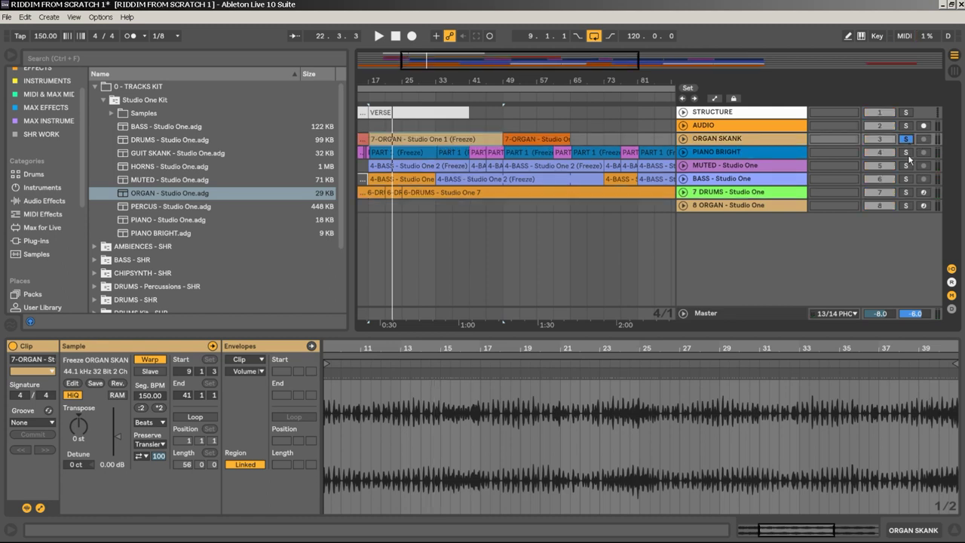
pyautogui.press('space')
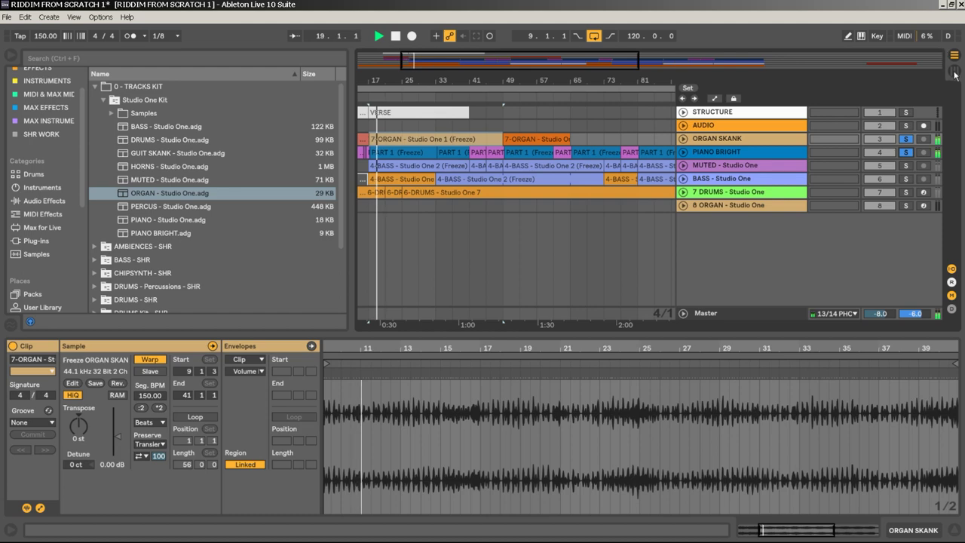
pyautogui.press('Tab')
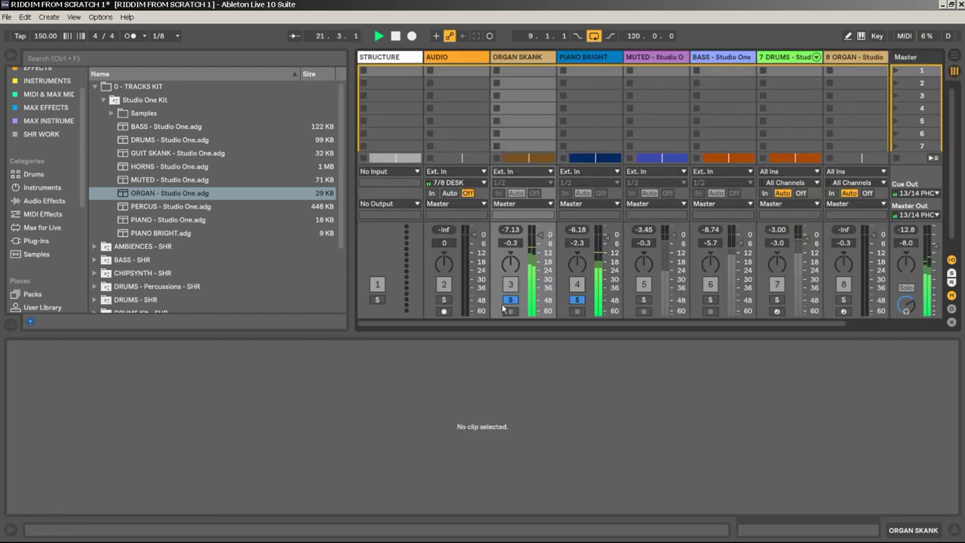
pyautogui.press('Tab')
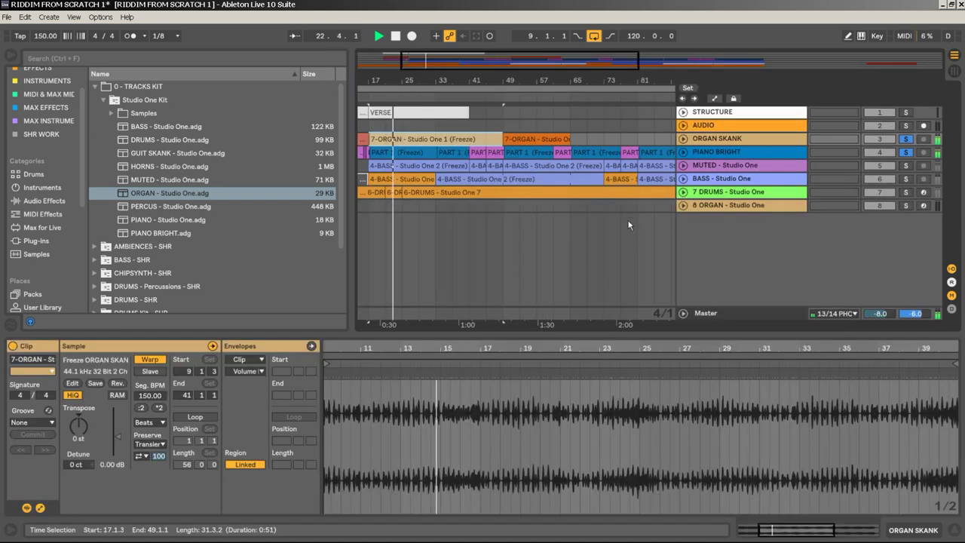
# Colour the ORGAN SKANK track the same blue as PIANO BRIGHT and turn off the solos.
pyautogui.click(716, 140)
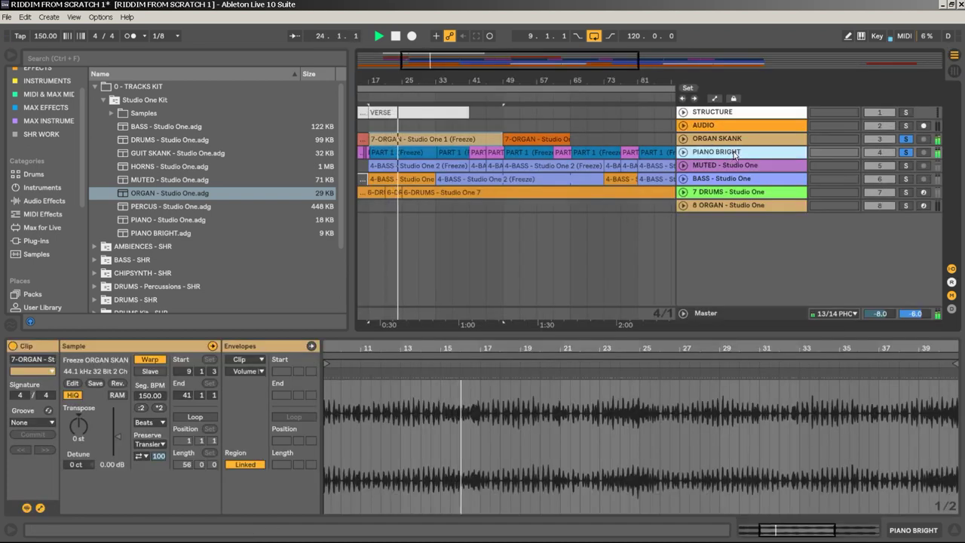
pyautogui.rightClick(744, 141)
pyautogui.click(861, 318)
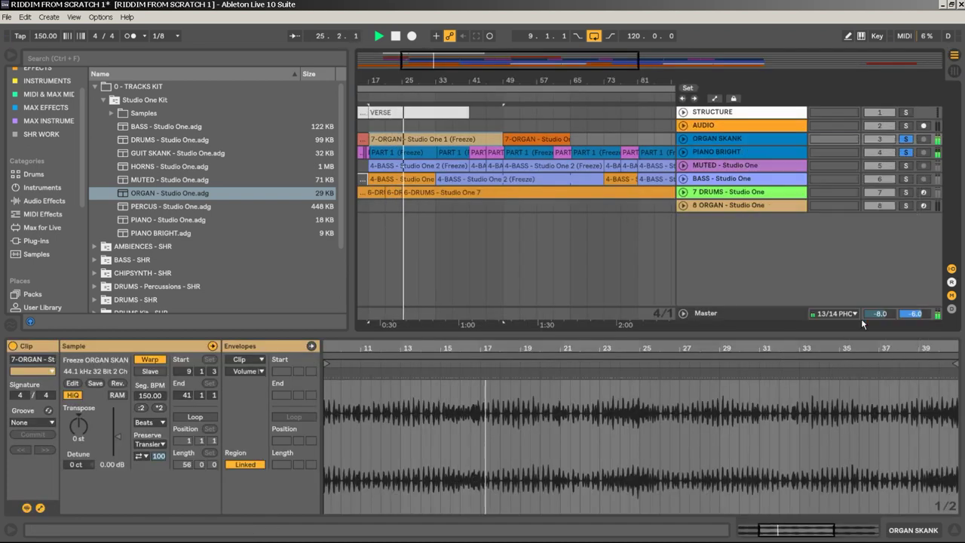
pyautogui.click(907, 154)
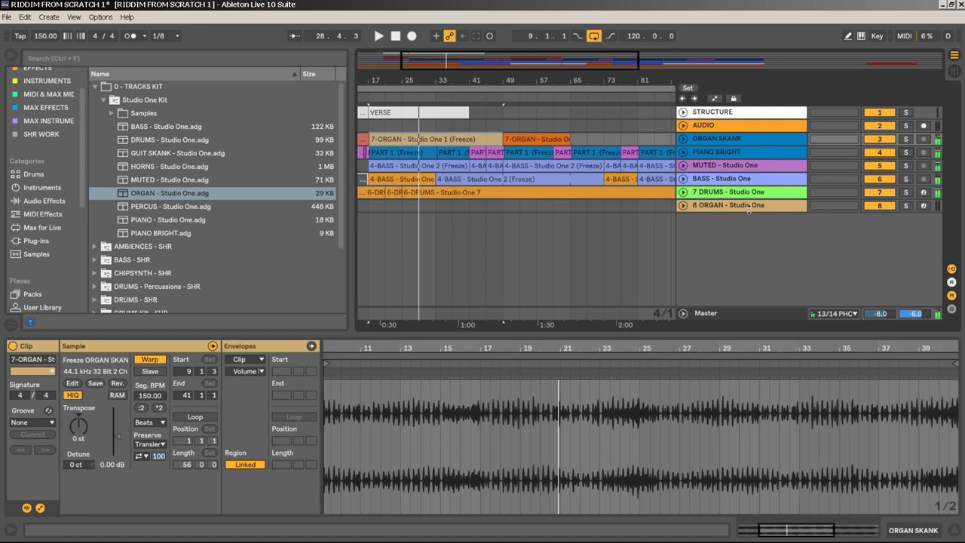
# Move the 8 ORGAN - Studio One track above ORGAN SKANK and rename it as ORGAN MELODY.
pyautogui.moveTo(750, 210); pyautogui.dragTo(756, 128)
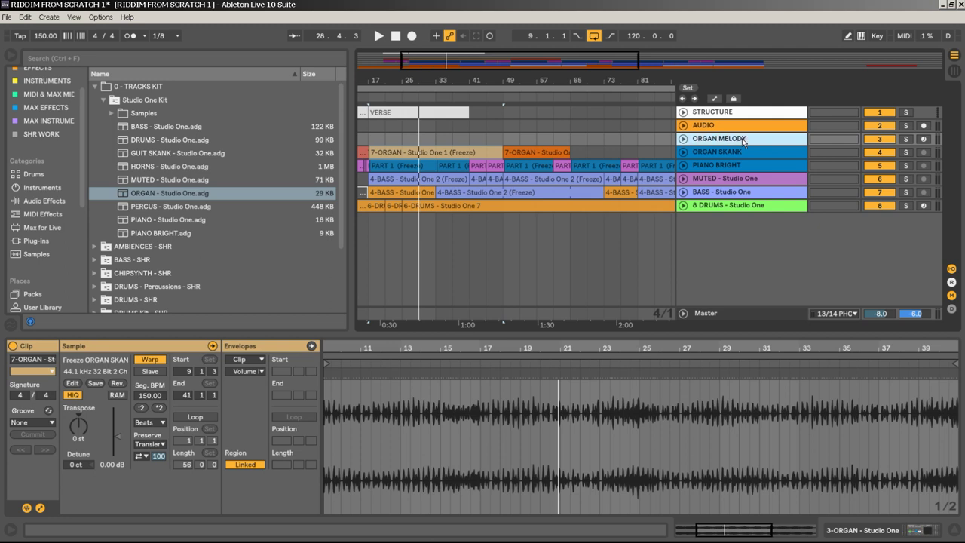
pyautogui.press('Return')
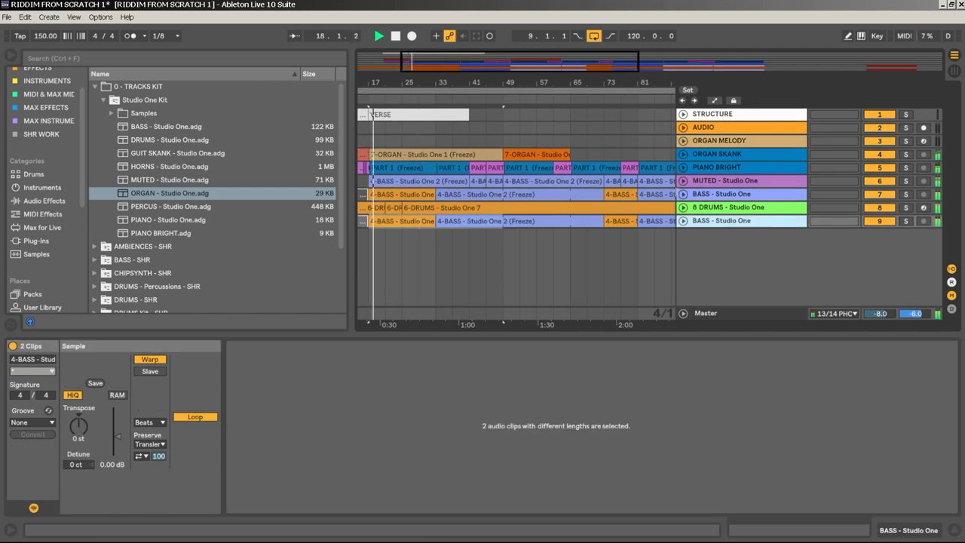
# Unfold ORGAN SKANK and extend the start of the verse organ clip back to 17.1.1.
pyautogui.click(682, 153)
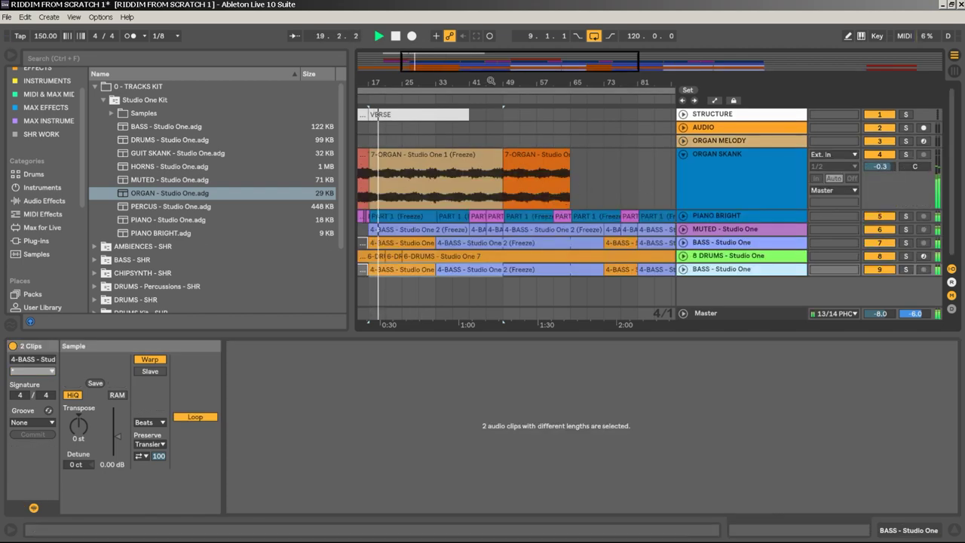
pyautogui.moveTo(498, 81); pyautogui.dragTo(451, 48)
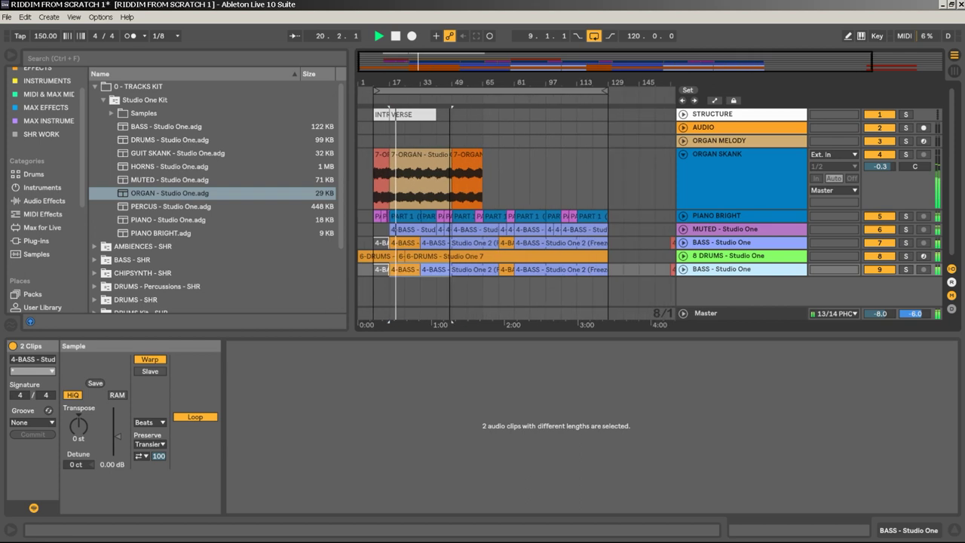
pyautogui.click(418, 155)
pyautogui.moveTo(388, 82); pyautogui.dragTo(390, 230)
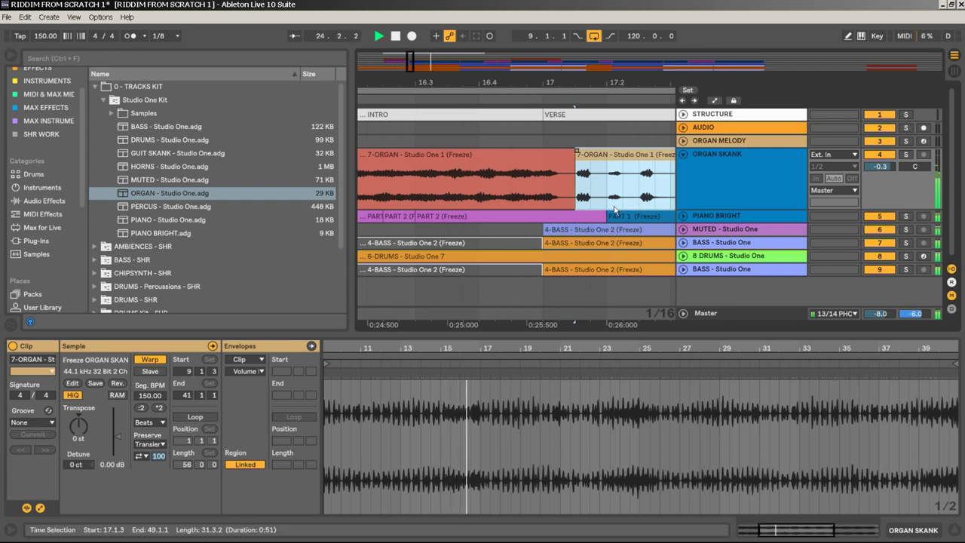
pyautogui.click(538, 196)
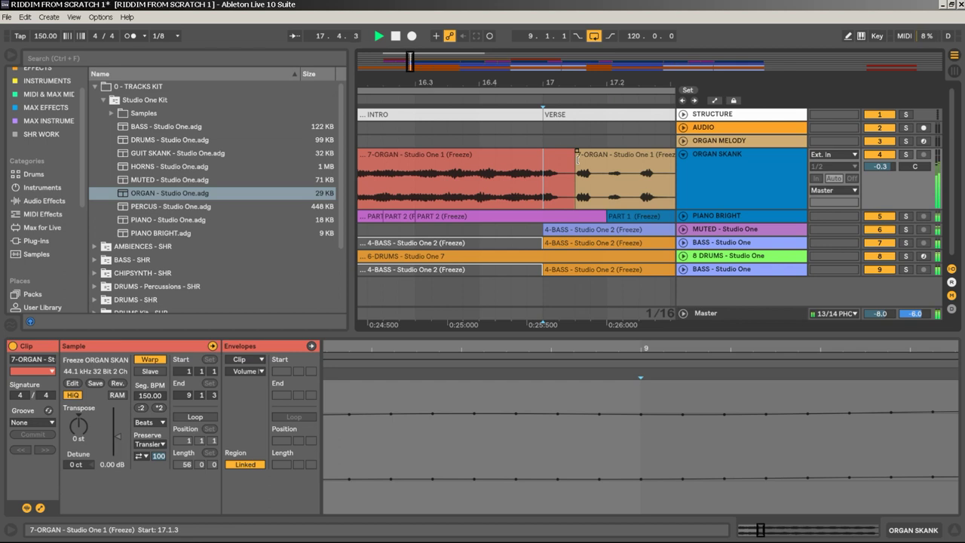
pyautogui.moveTo(577, 158); pyautogui.dragTo(544, 159)
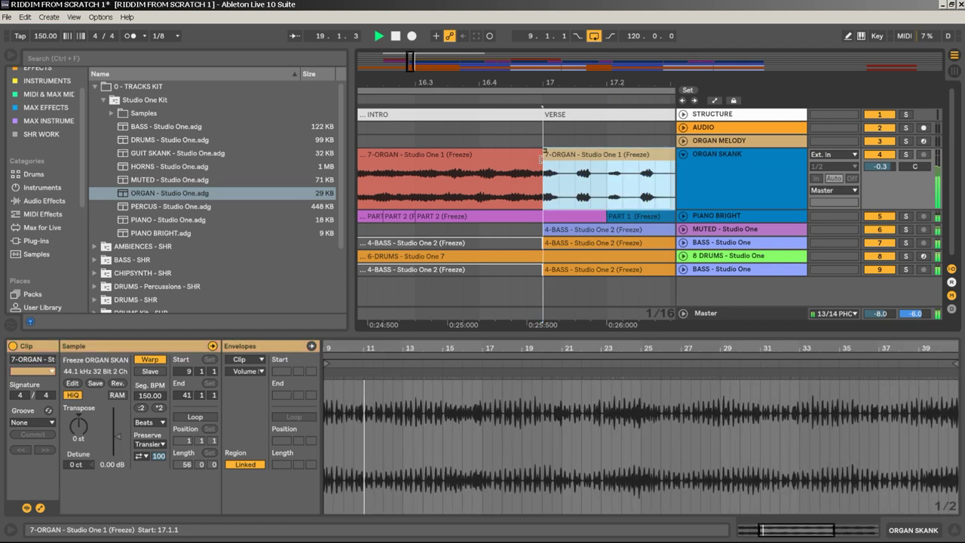
# Duplicate the two organ clips spanning bars 17 to 65 so the copies start at bar 65, and inspect the join.
pyautogui.moveTo(536, 82); pyautogui.dragTo(524, 19)
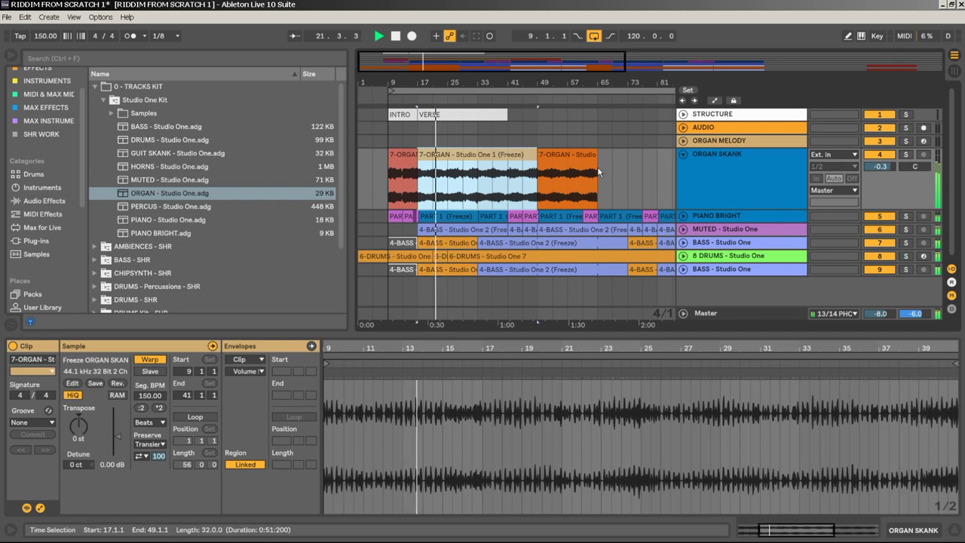
pyautogui.keyDown('shift'); pyautogui.click(573, 156); pyautogui.keyUp('shift')
pyautogui.hotkey('ctrl', 'd')
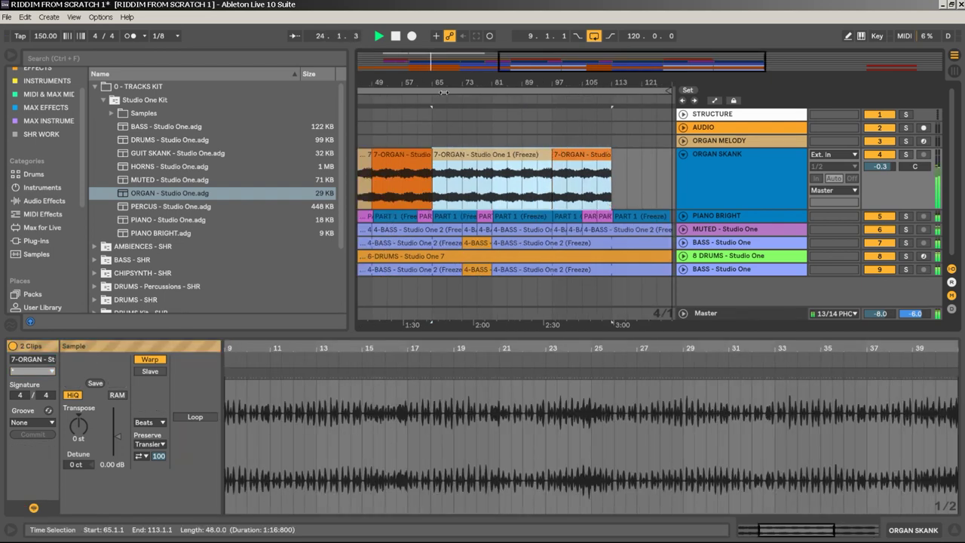
pyautogui.moveTo(430, 80); pyautogui.dragTo(540, 150)
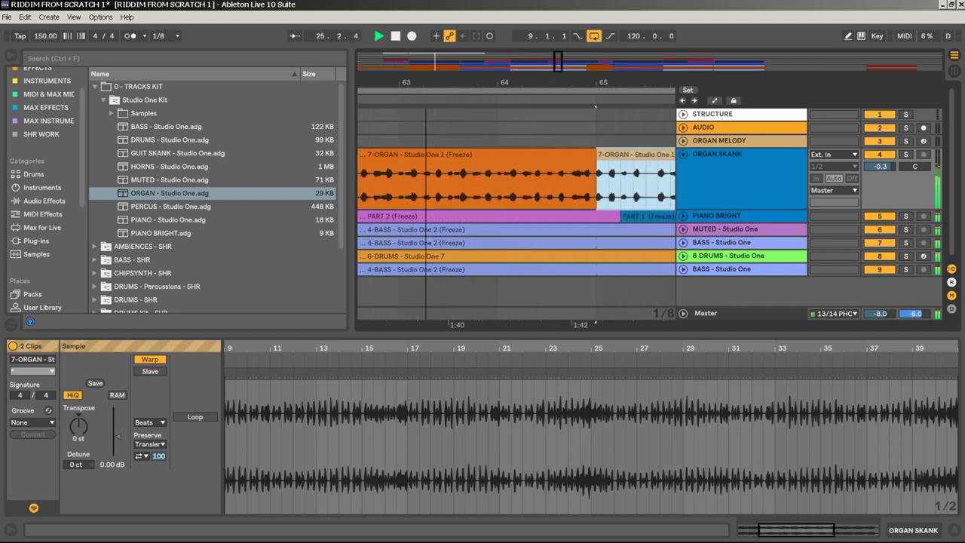
pyautogui.moveTo(431, 102)
pyautogui.mouseDown()
pyautogui.moveTo(490, 88)
pyautogui.moveTo(435, 94)
pyautogui.moveTo(435, 110)
pyautogui.mouseUp()
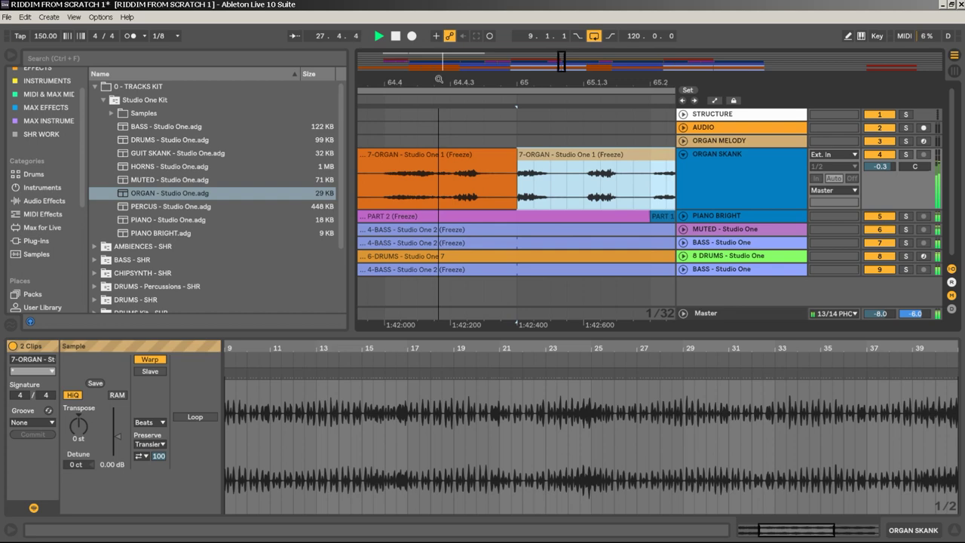
# Duplicate the two organ clips spanning bars 65 to 113 on ORGAN SKANK so the copies start at bar 113.
pyautogui.press('space')
pyautogui.click(555, 156)
pyautogui.click(521, 93)
pyautogui.moveTo(526, 82); pyautogui.dragTo(526, 19)
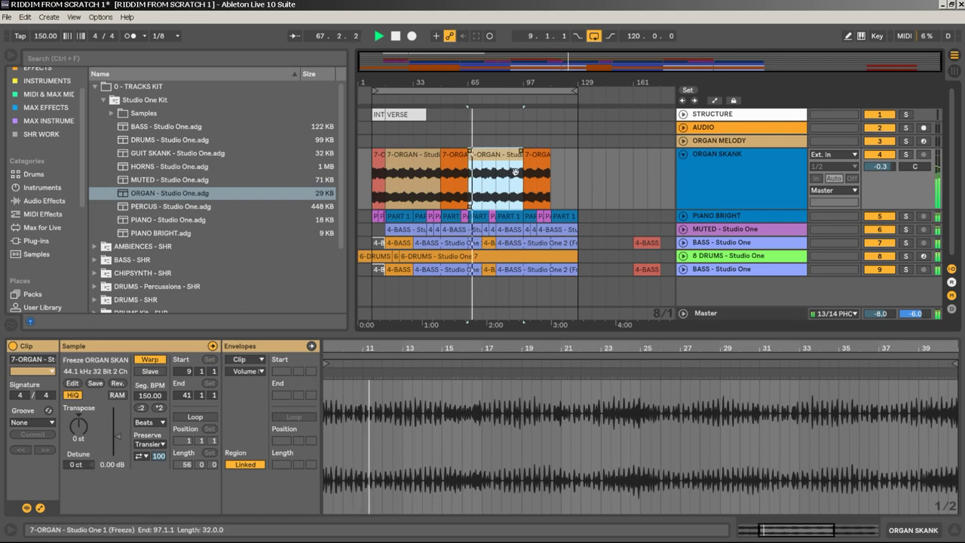
pyautogui.keyDown('shift'); pyautogui.click(539, 156); pyautogui.keyUp('shift')
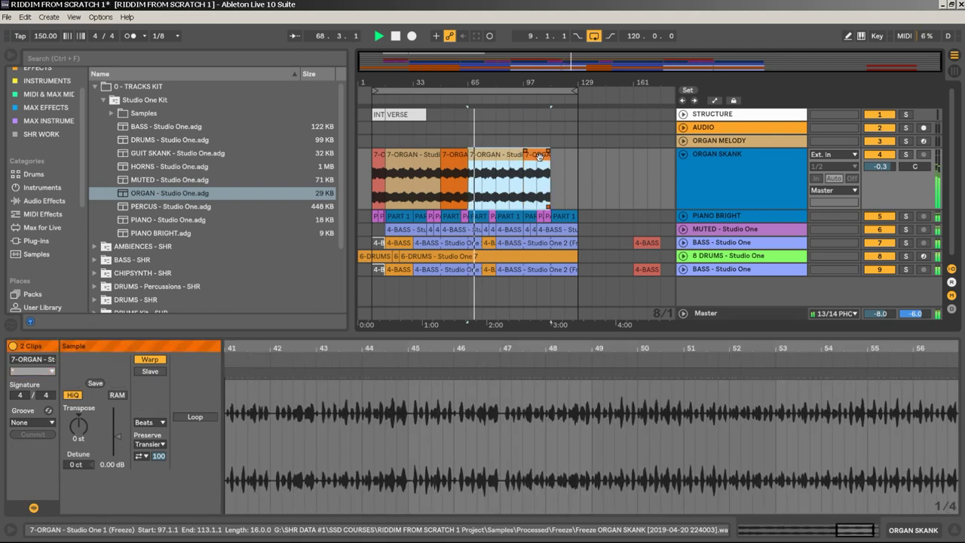
pyautogui.hotkey('ctrl', 'd')
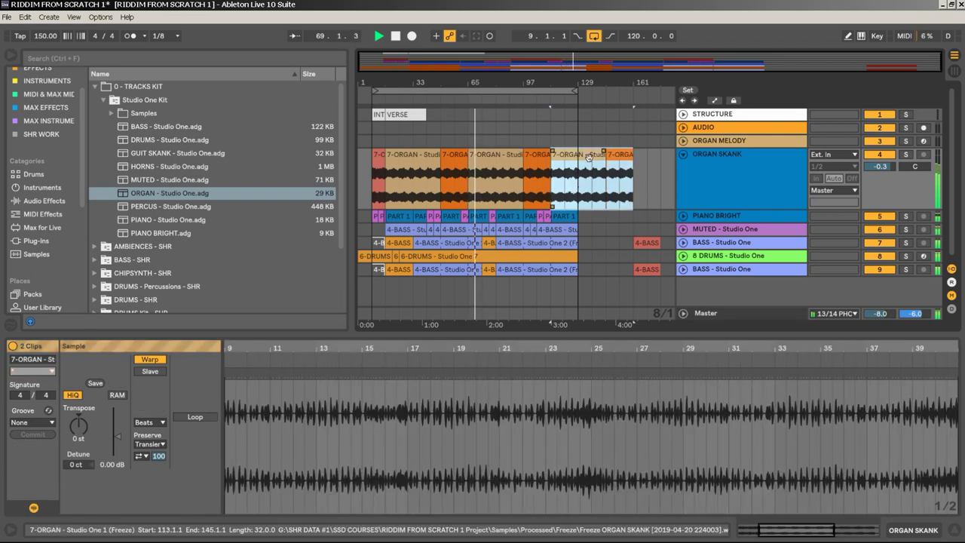
# Move the last orange organ clip back to bar 113, delete the organ audio remaining after bar 129, and fold ORGAN SKANK.
pyautogui.click(584, 202)
pyautogui.moveTo(584, 202); pyautogui.dragTo(637, 153)
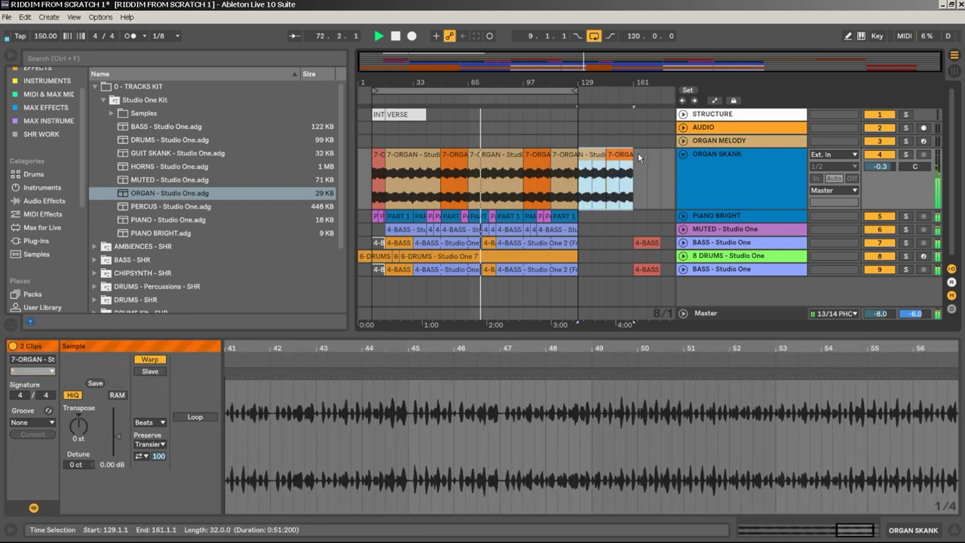
pyautogui.click(620, 154)
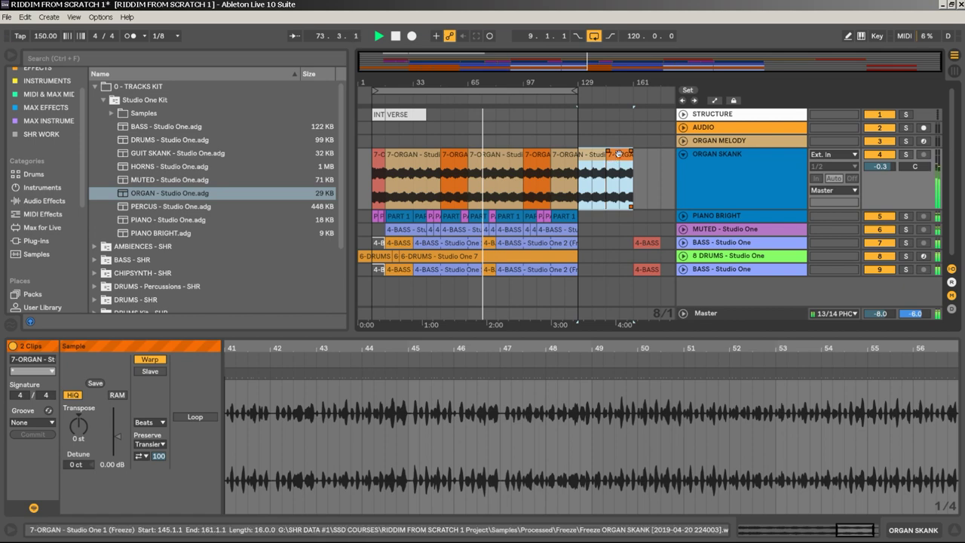
pyautogui.moveTo(619, 154); pyautogui.dragTo(565, 155)
pyautogui.click(599, 188)
pyautogui.press('Delete')
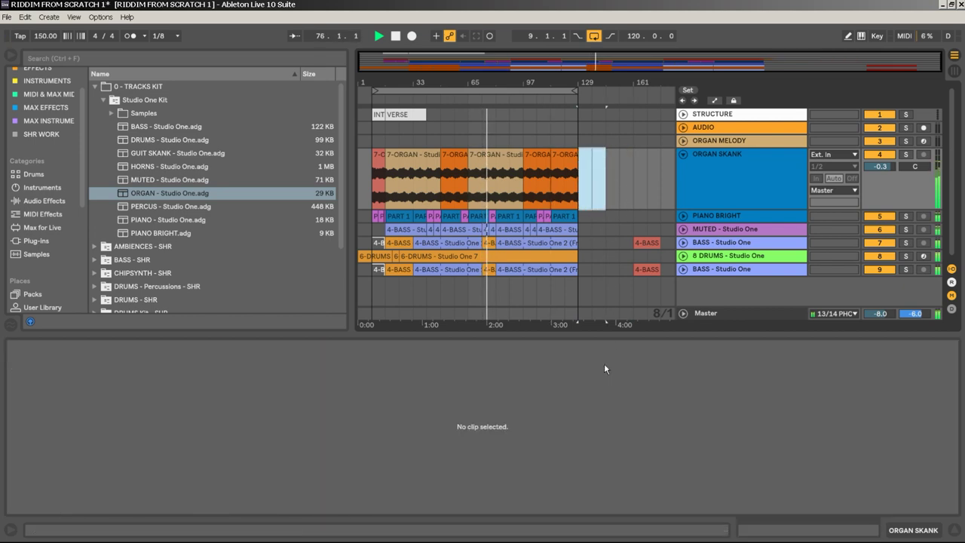
pyautogui.click(634, 181)
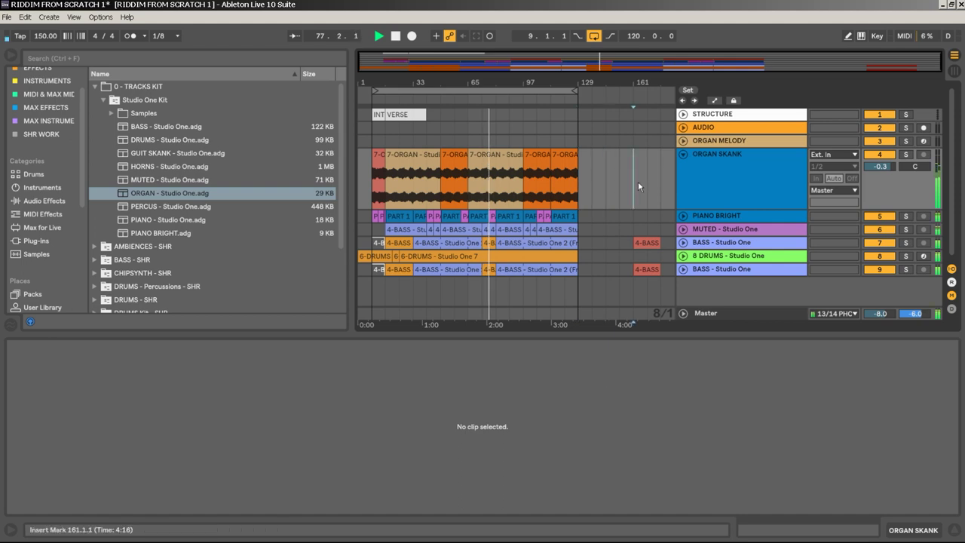
pyautogui.click(683, 153)
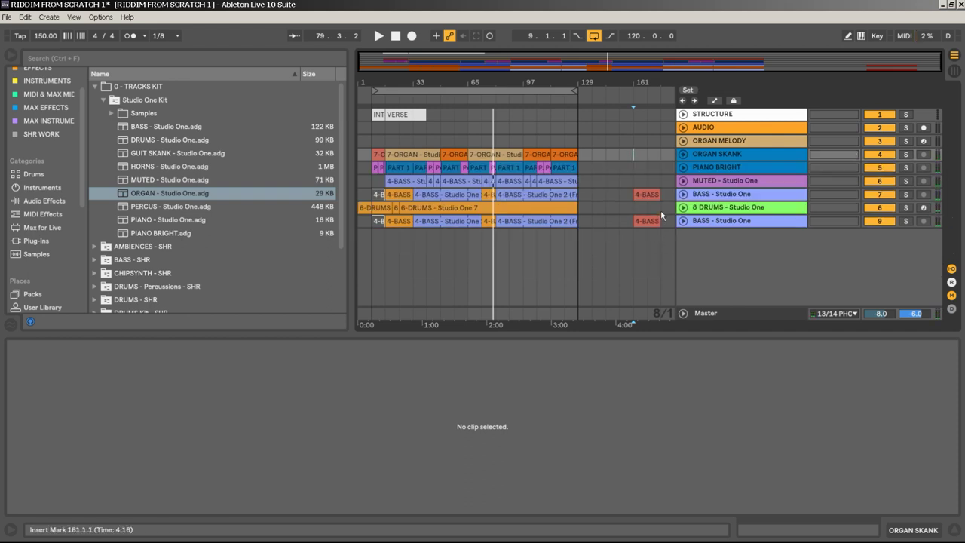
# Move the upper BASS - Studio One track below the DRUMS track so both bass tracks sit together.
pyautogui.moveTo(661, 196); pyautogui.dragTo(641, 195)
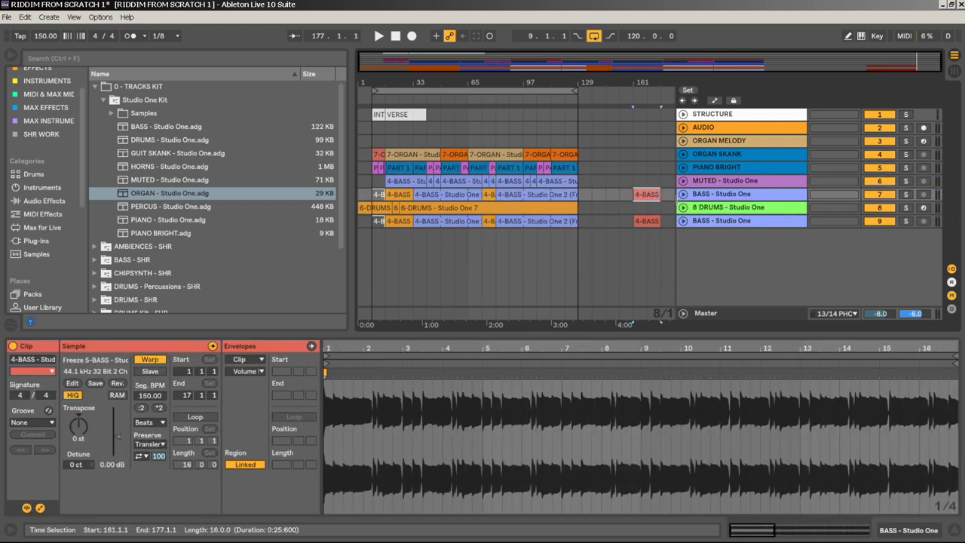
pyautogui.click(683, 195)
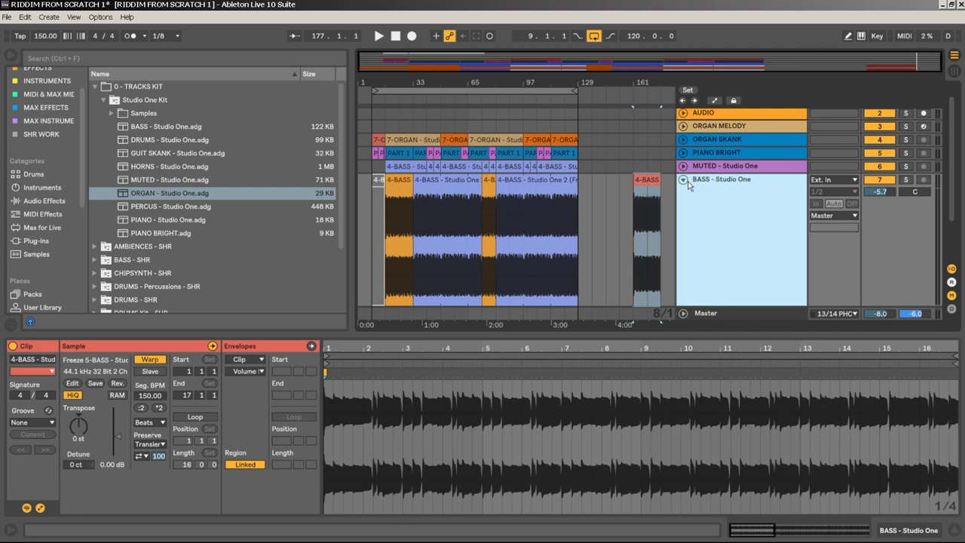
pyautogui.click(683, 179)
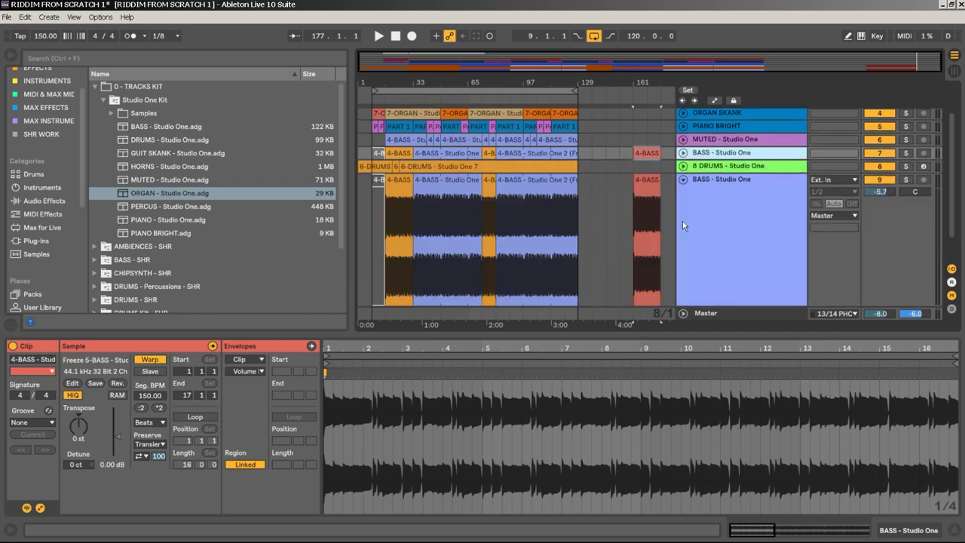
pyautogui.moveTo(689, 193); pyautogui.dragTo(691, 211)
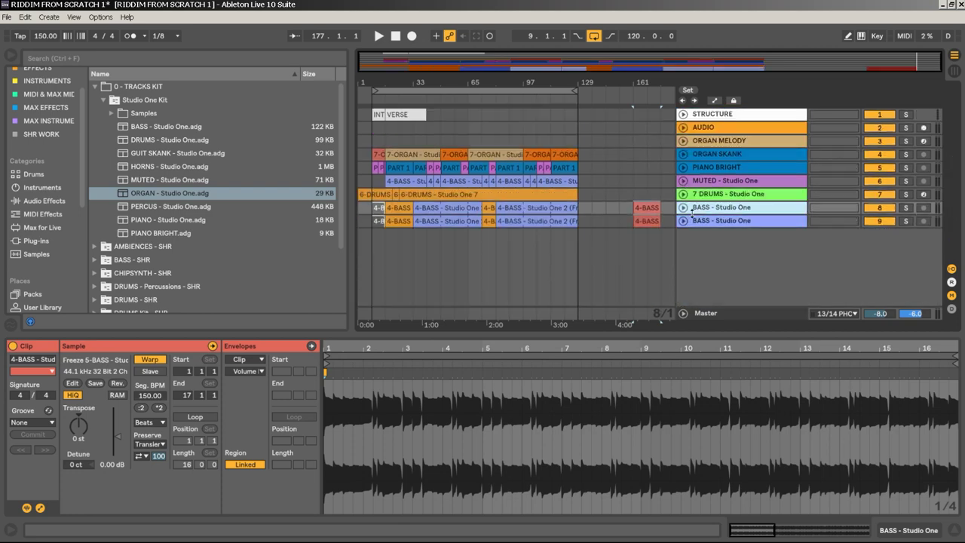
# Delete the leftover red clips at bar 161 on both BASS - Studio One tracks.
pyautogui.click(649, 209)
pyautogui.press('Delete')
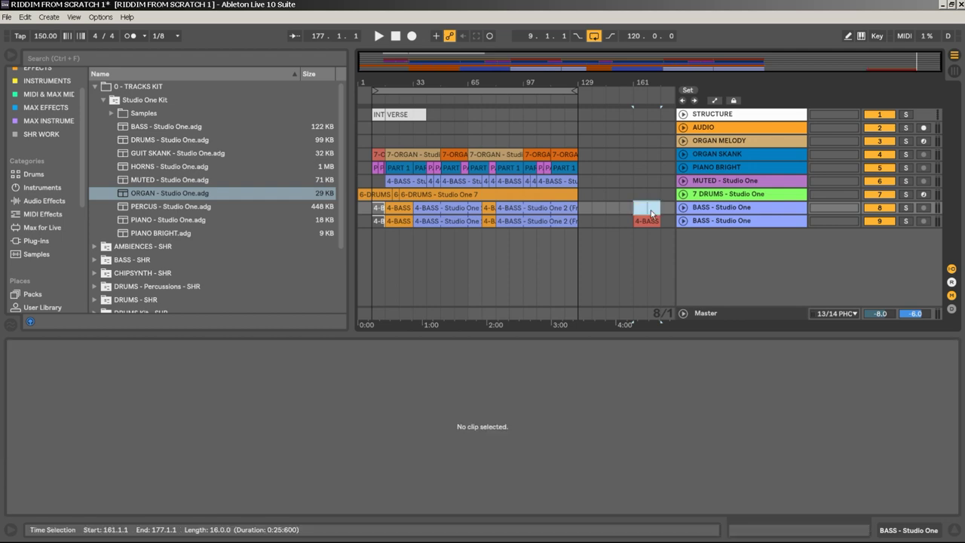
pyautogui.click(653, 220)
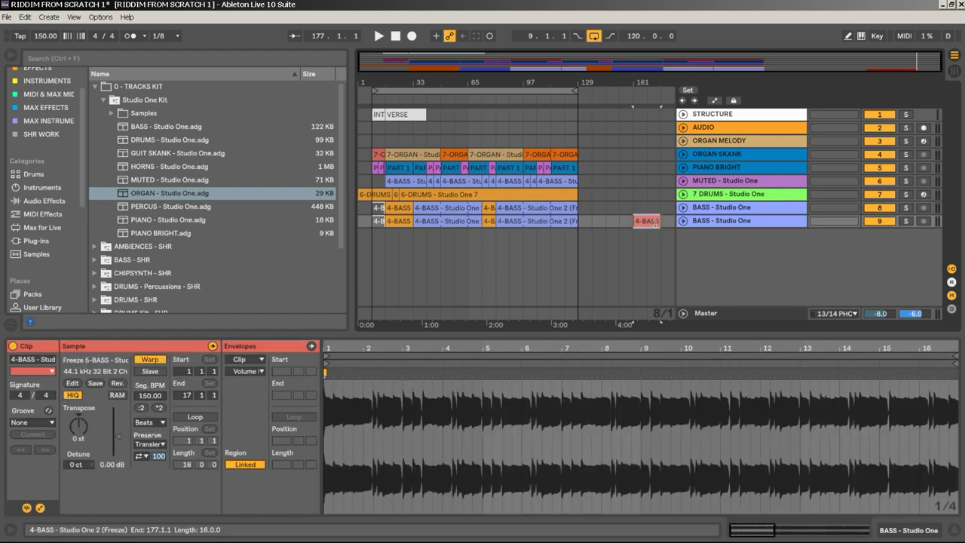
pyautogui.press('Delete')
# Play the arrangement with the lowest BASS - Studio One track soloed, and colour that track red.
pyautogui.press('space')
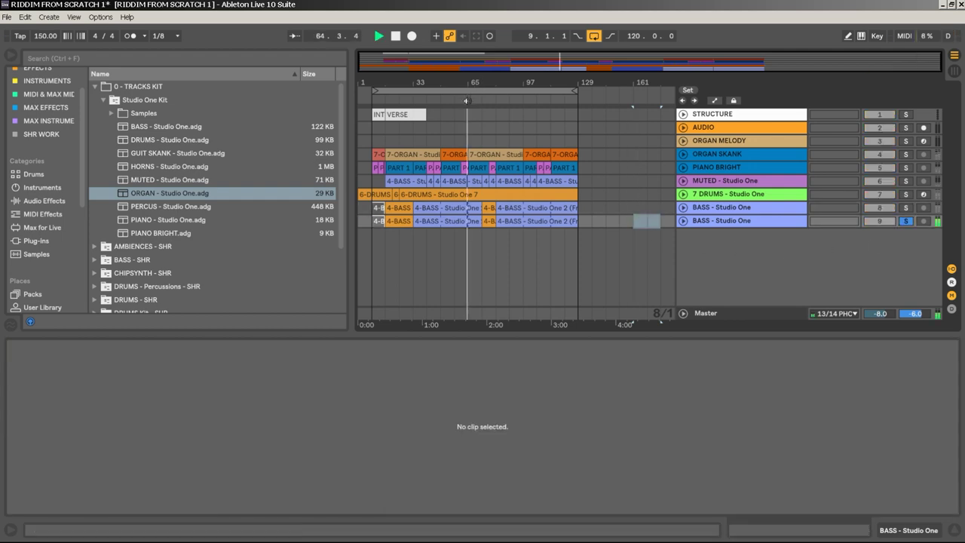
pyautogui.click(907, 221)
pyautogui.click(726, 220)
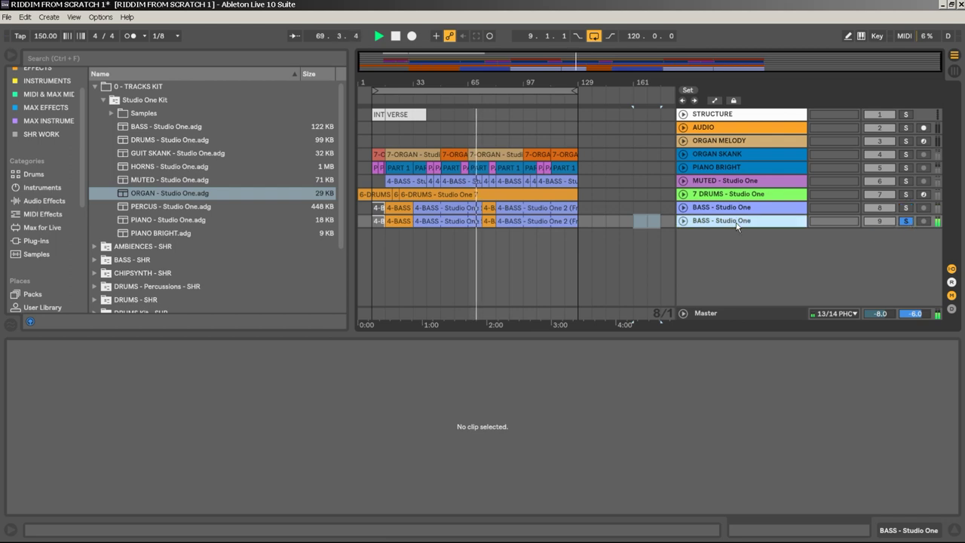
pyautogui.rightClick(737, 225)
pyautogui.click(759, 416)
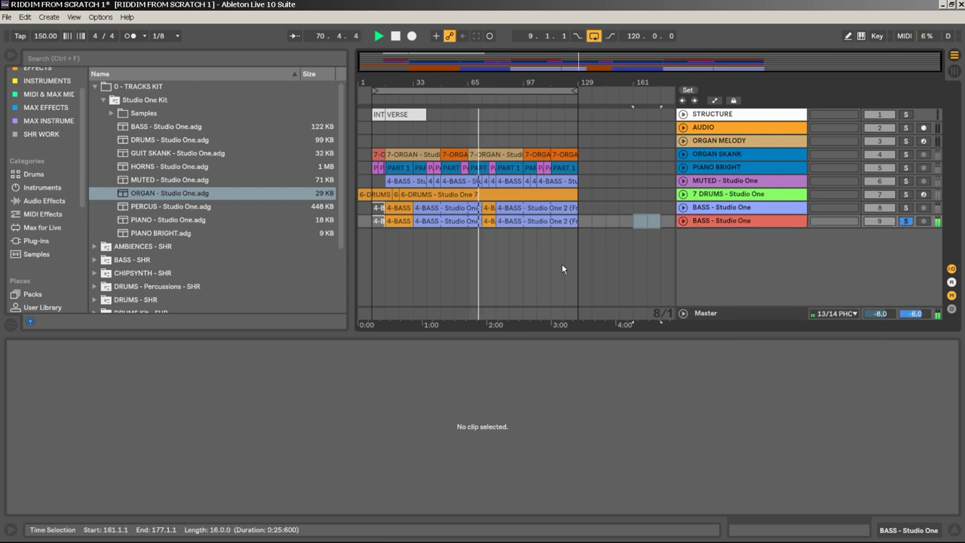
# Colour the four clips from bar 17 to 129 on the red bass track red and stop playback.
pyautogui.click(568, 225)
pyautogui.keyDown('shift'); pyautogui.click(393, 221); pyautogui.keyUp('shift')
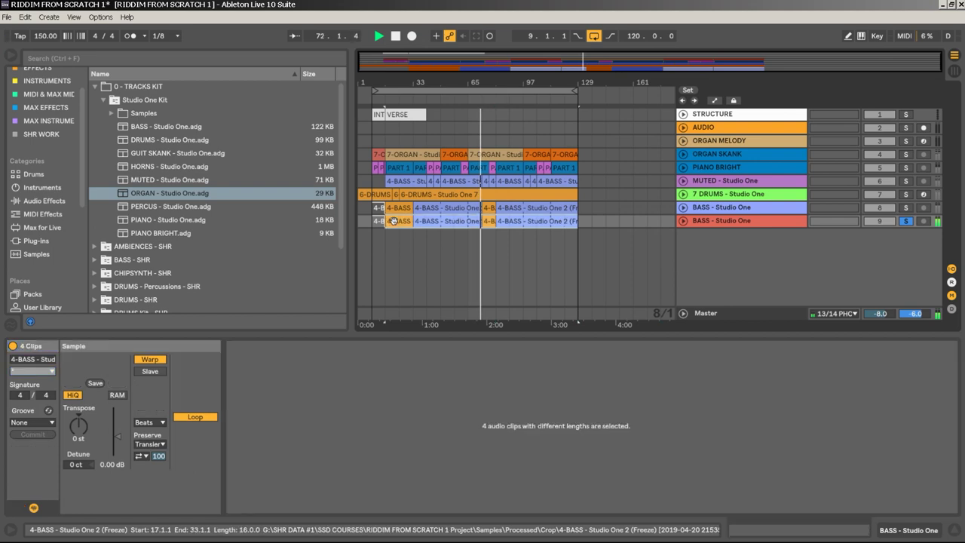
pyautogui.rightClick(392, 221)
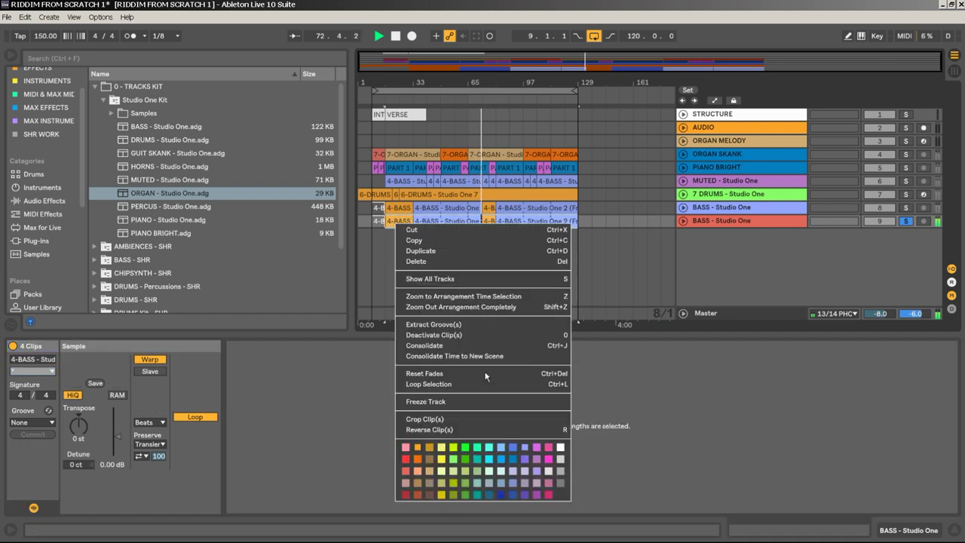
pyautogui.click(407, 470)
pyautogui.press('space')
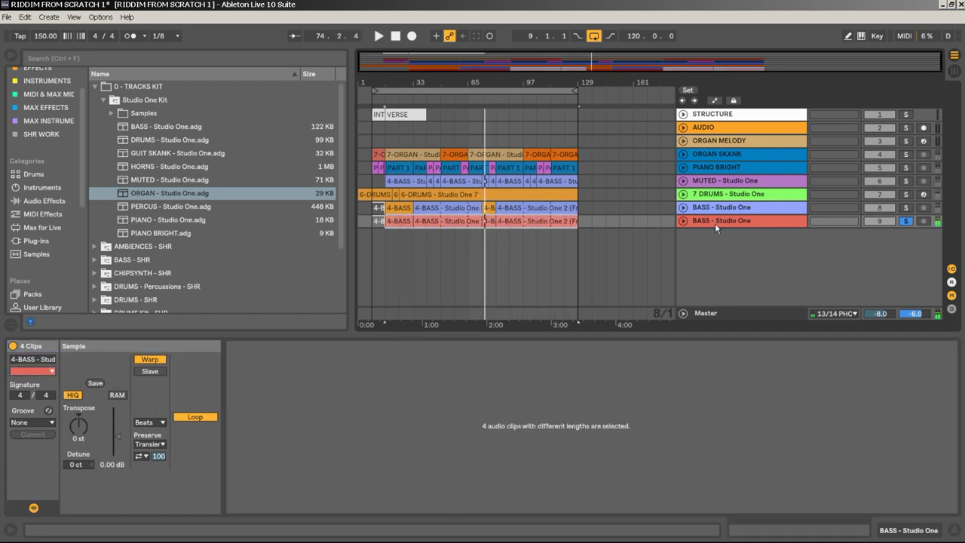
# Rename the red bass track as BASS DISTO and display its empty device chain.
pyautogui.click(716, 223)
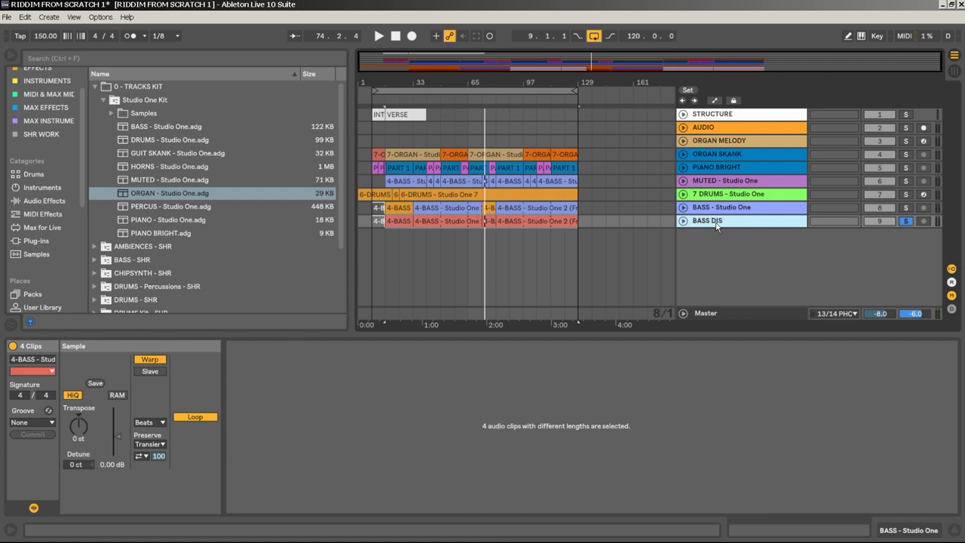
pyautogui.press('Return')
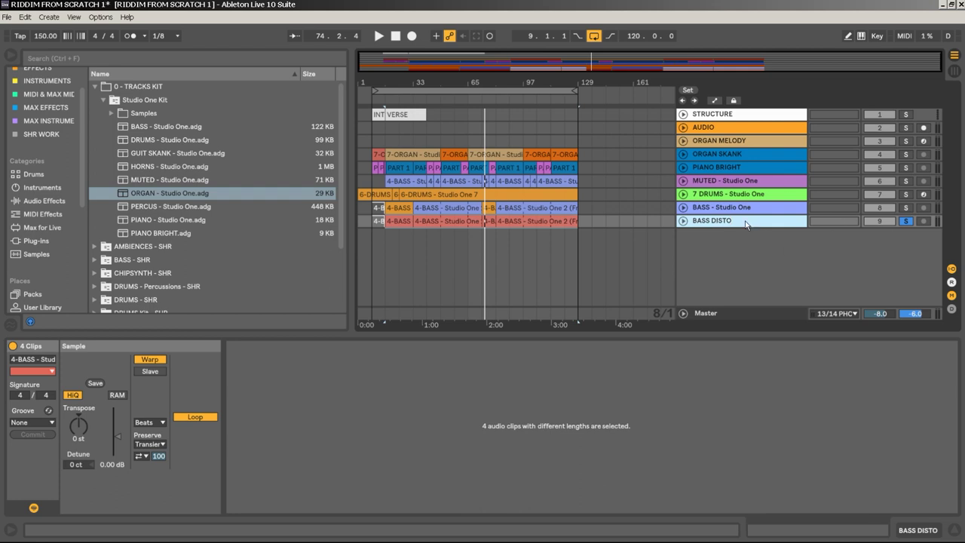
pyautogui.click(745, 224)
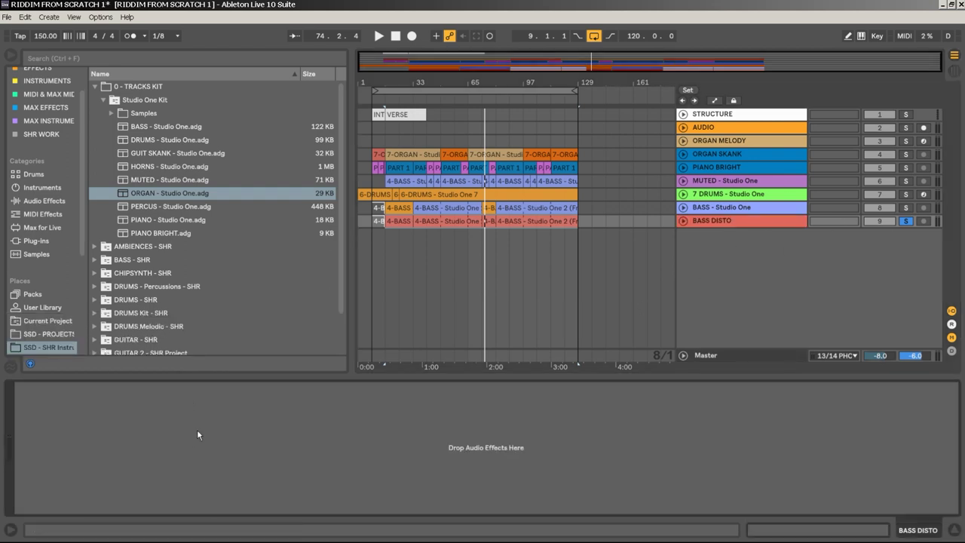
# Insert a new audio track below BASS DISTO and add an EQ Eight to BASS DISTO.
pyautogui.rightClick(744, 260)
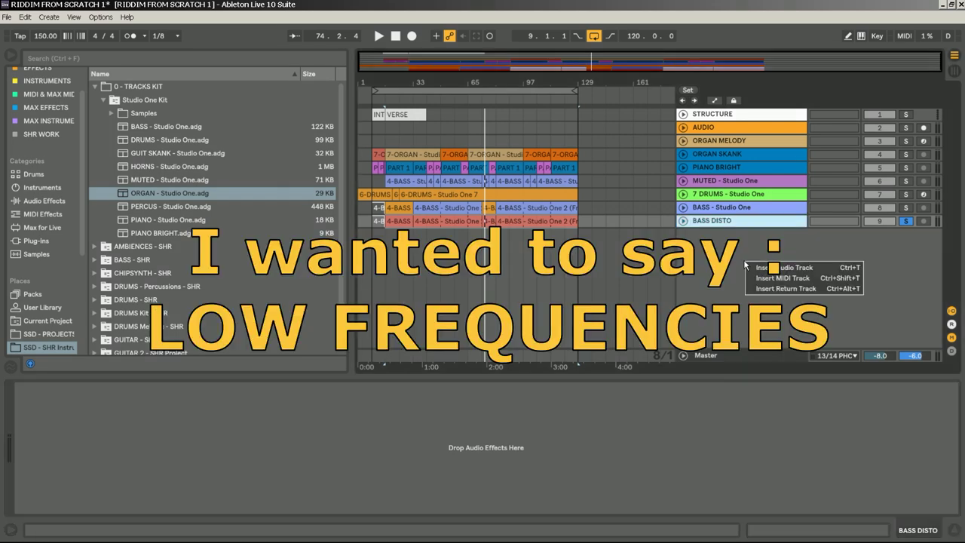
pyautogui.click(777, 270)
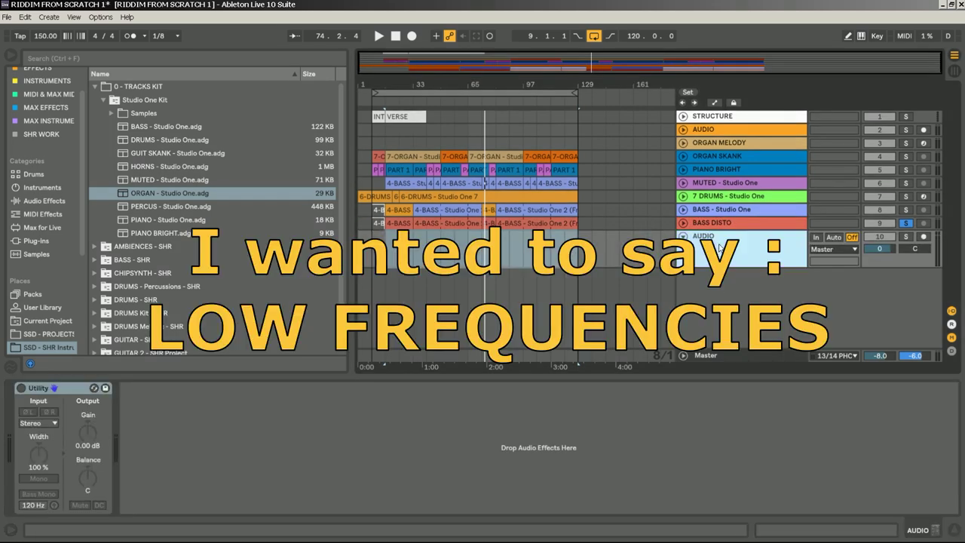
pyautogui.click(43, 201)
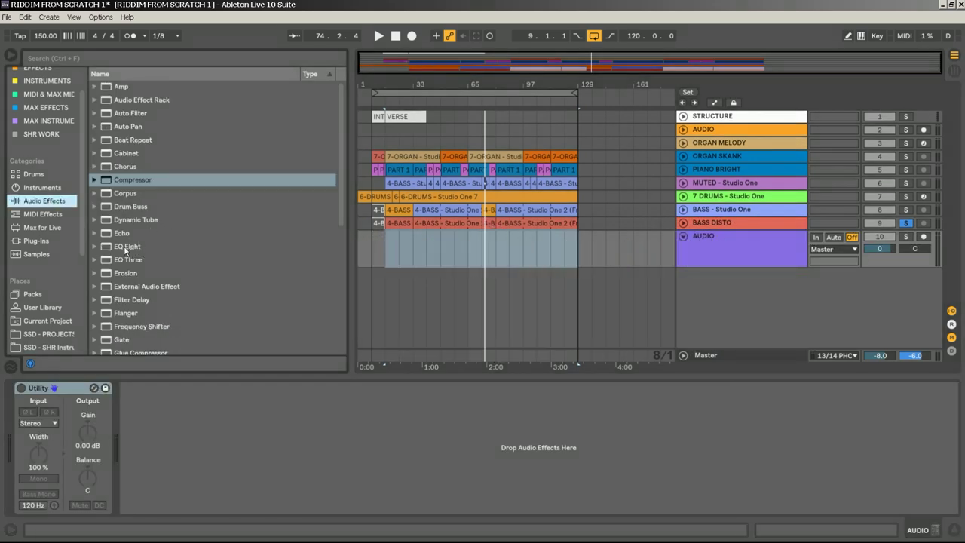
pyautogui.scroll(-2, 138, 162)
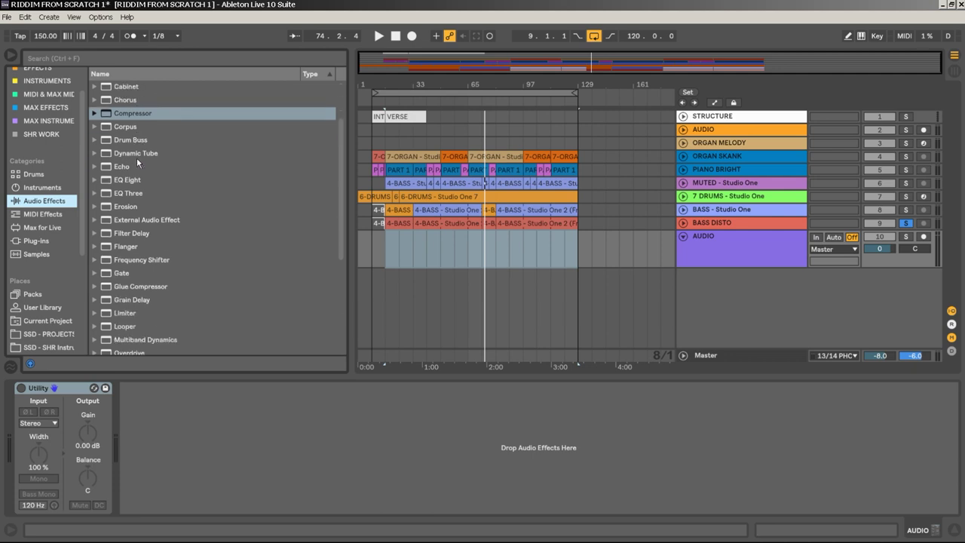
pyautogui.moveTo(133, 182); pyautogui.dragTo(736, 267)
pyautogui.moveTo(742, 221); pyautogui.dragTo(742, 221)
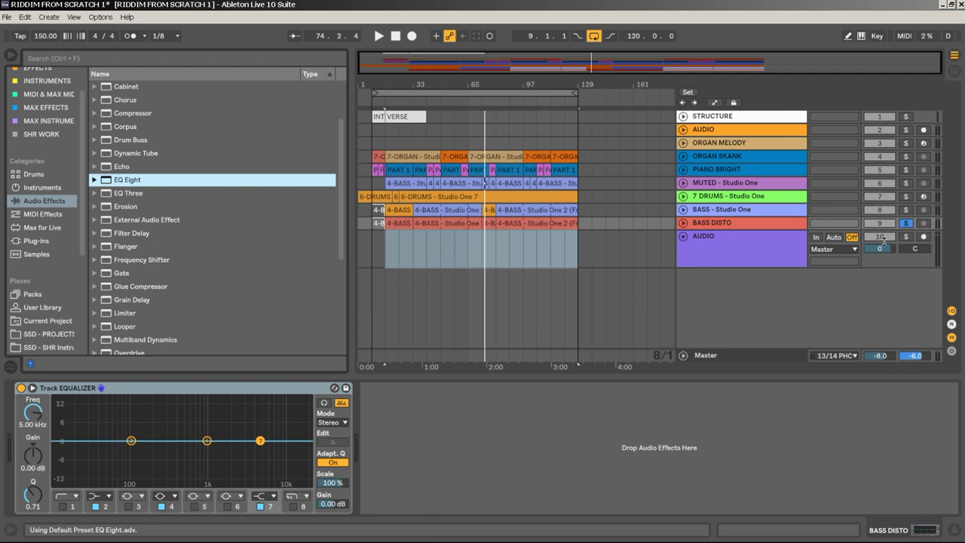
# Enable the band 1 low cut of the BASS DISTO equalizer and compare it on and off during playback.
pyautogui.click(281, 389)
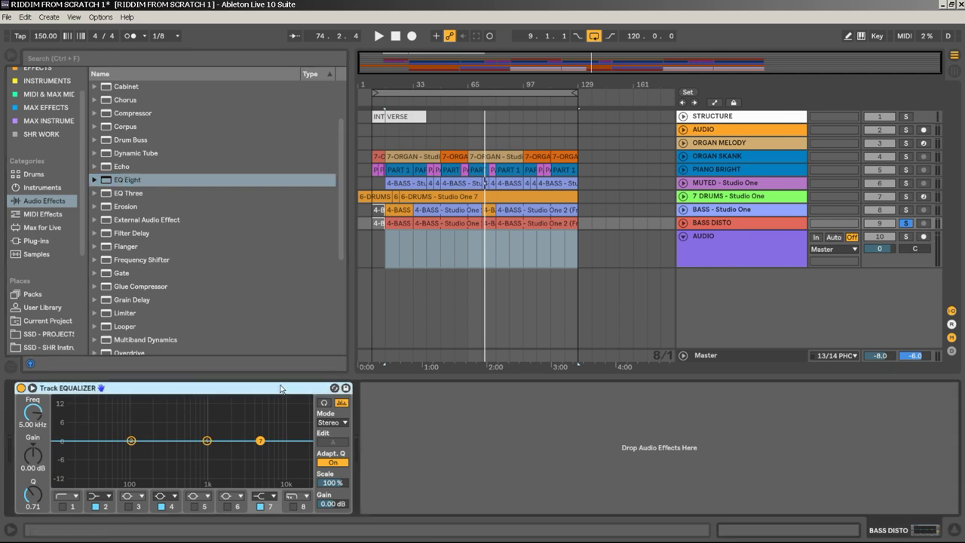
pyautogui.click(63, 506)
pyautogui.press('space')
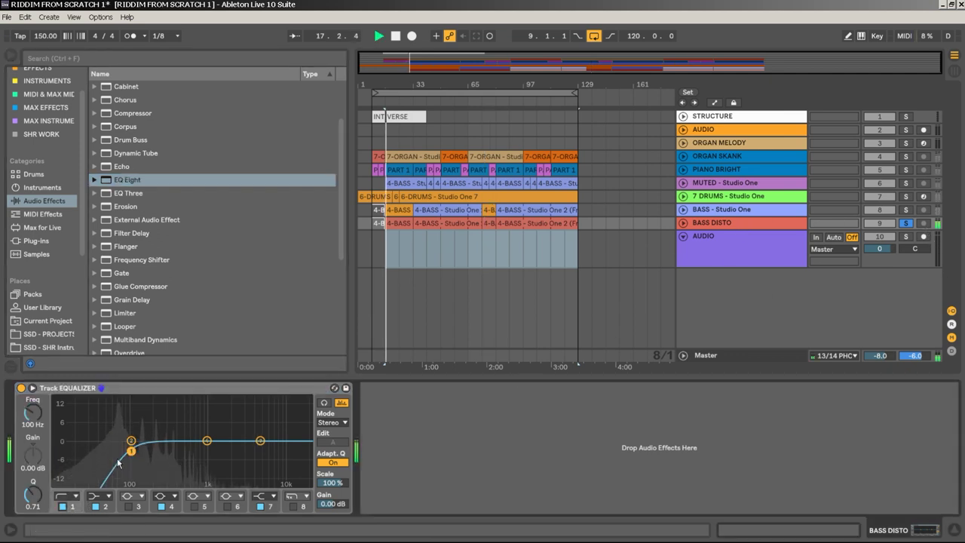
pyautogui.click(62, 506)
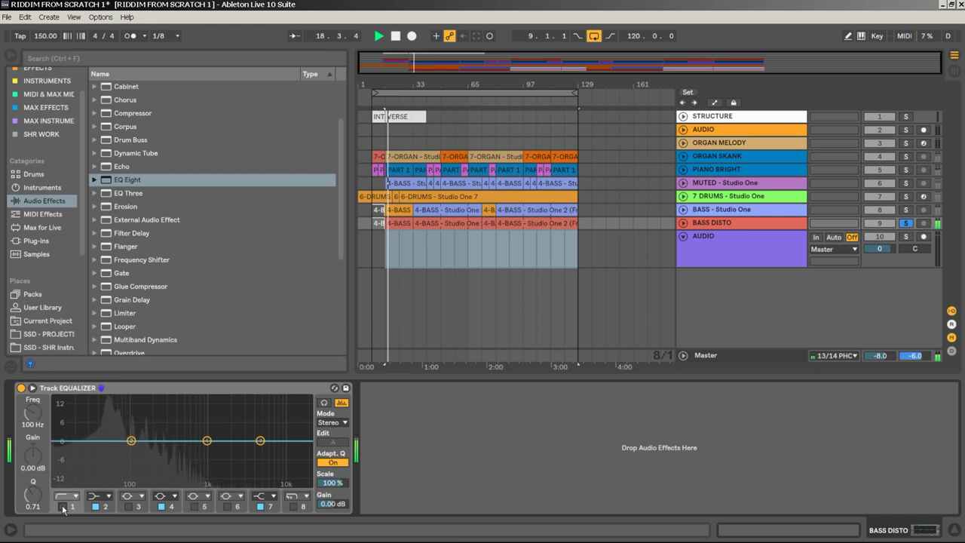
pyautogui.click(62, 506)
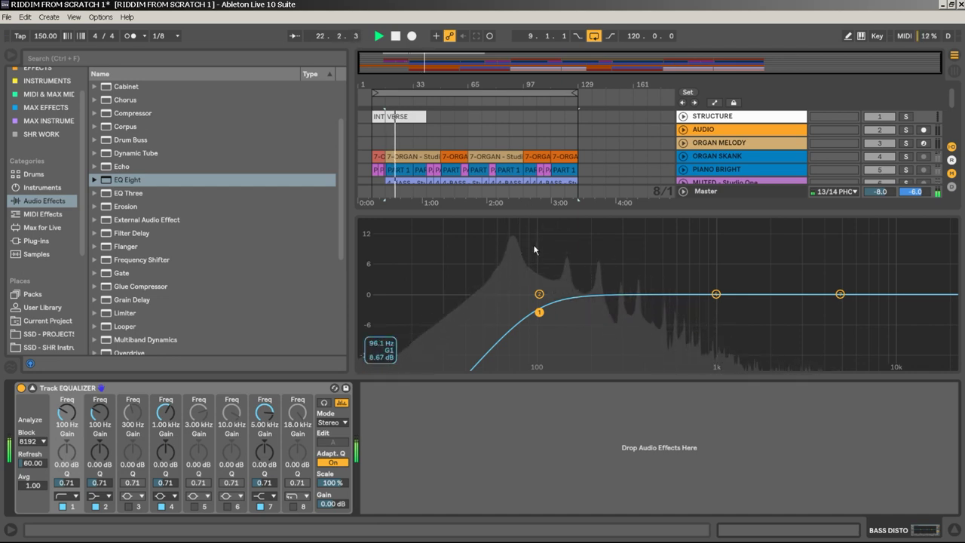
# Switch equalizer band 1 to the steeper low cut and set it to 80.7 Hz with a Q of 0.76.
pyautogui.moveTo(539, 312)
pyautogui.mouseDown()
pyautogui.moveTo(487, 298)
pyautogui.moveTo(451, 303)
pyautogui.moveTo(485, 296)
pyautogui.moveTo(525, 307)
pyautogui.mouseUp()
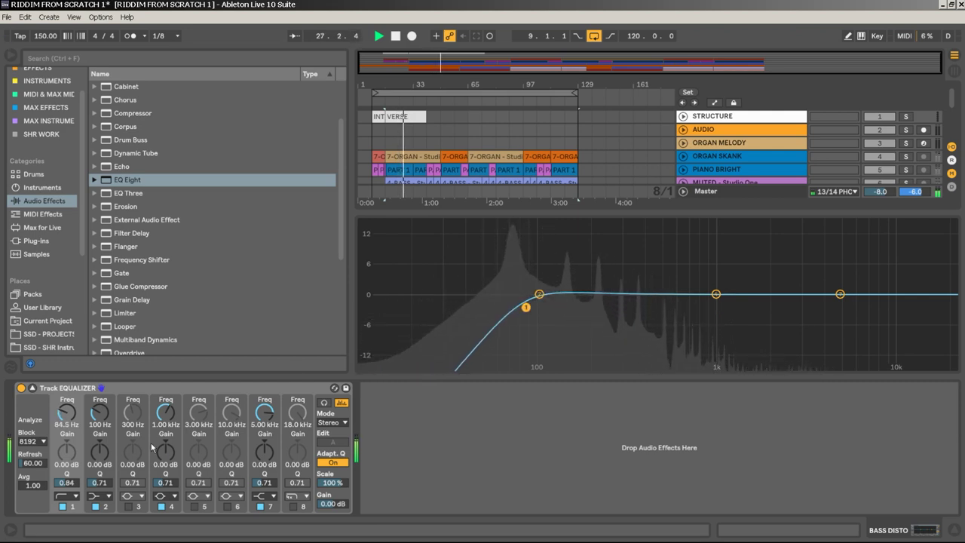
pyautogui.click(66, 496)
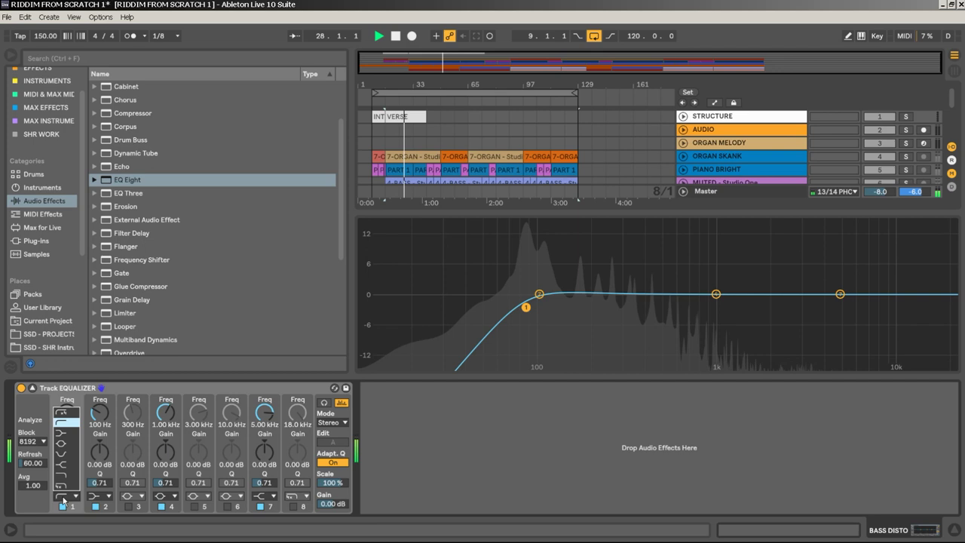
pyautogui.click(67, 413)
pyautogui.moveTo(531, 311); pyautogui.dragTo(523, 310)
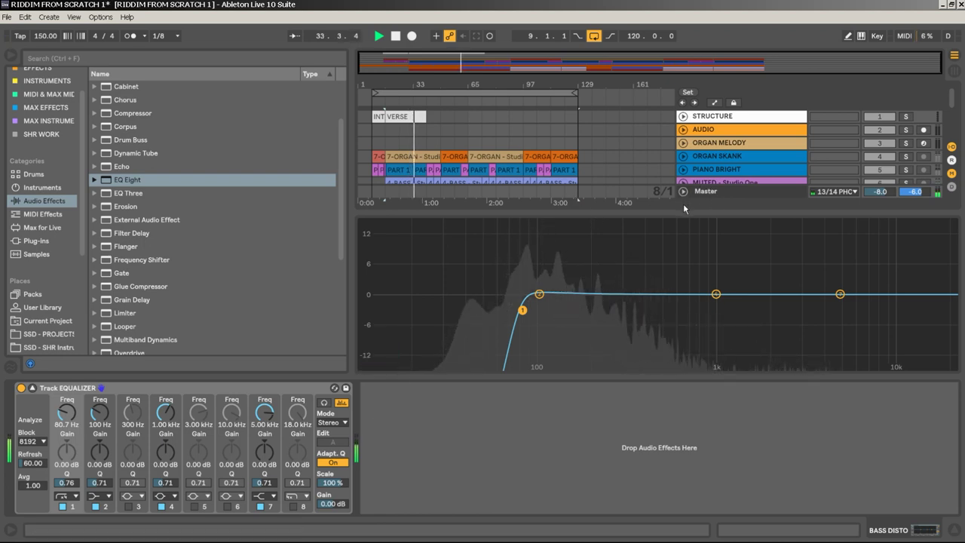
# Collapse the enlarged equalizer display and add the 0 - INS - DISTO DIGIT rack from the EFFECTS collection to BASS DISTO.
pyautogui.click(31, 389)
pyautogui.click(733, 222)
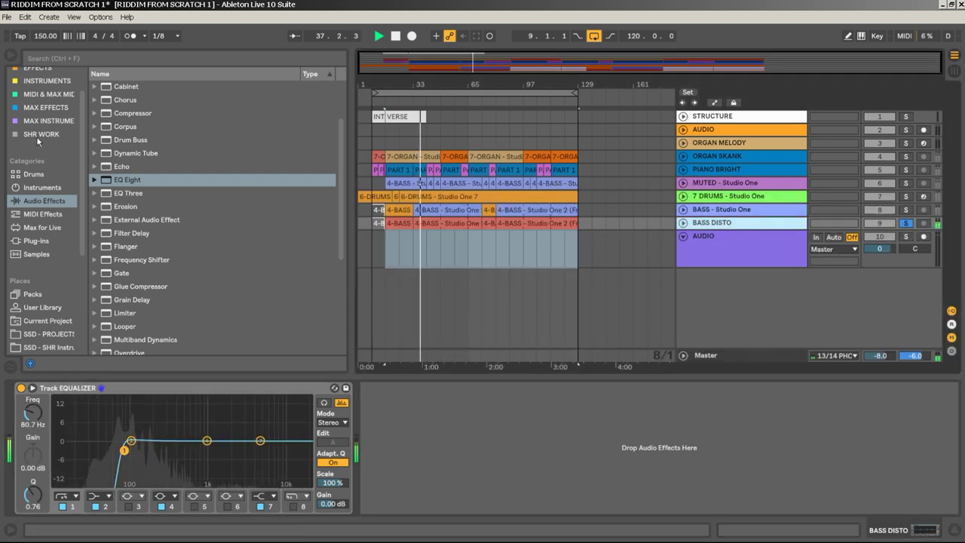
pyautogui.scroll(2, 38, 140)
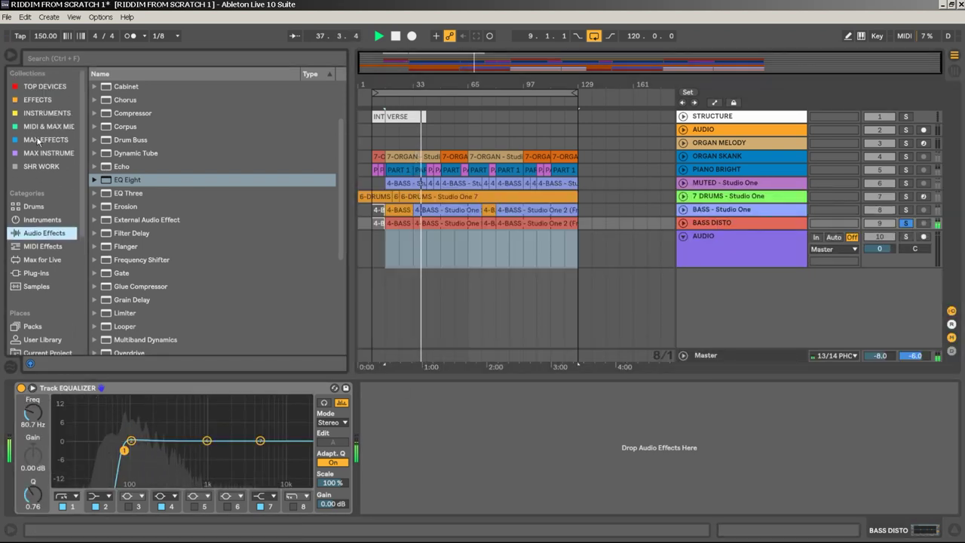
pyautogui.click(38, 99)
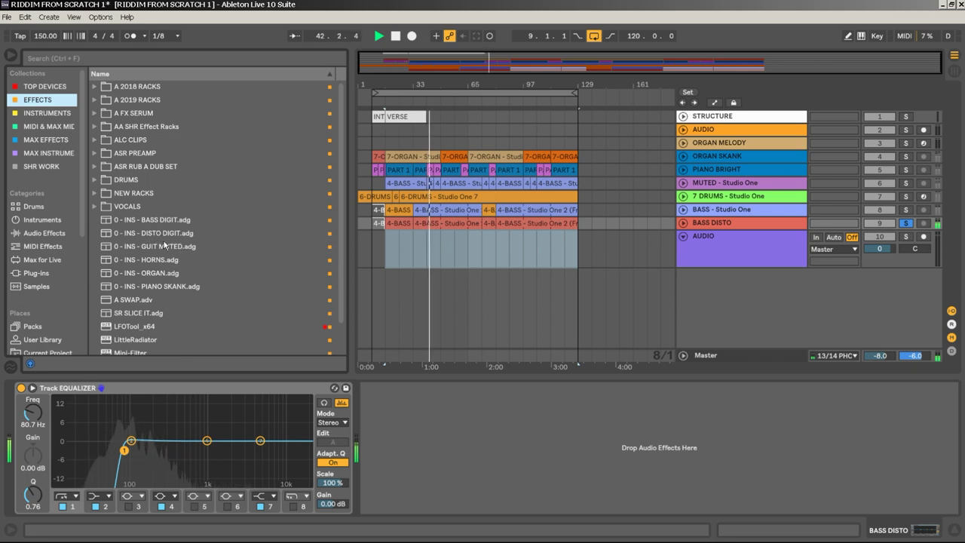
pyautogui.moveTo(159, 234); pyautogui.dragTo(396, 445)
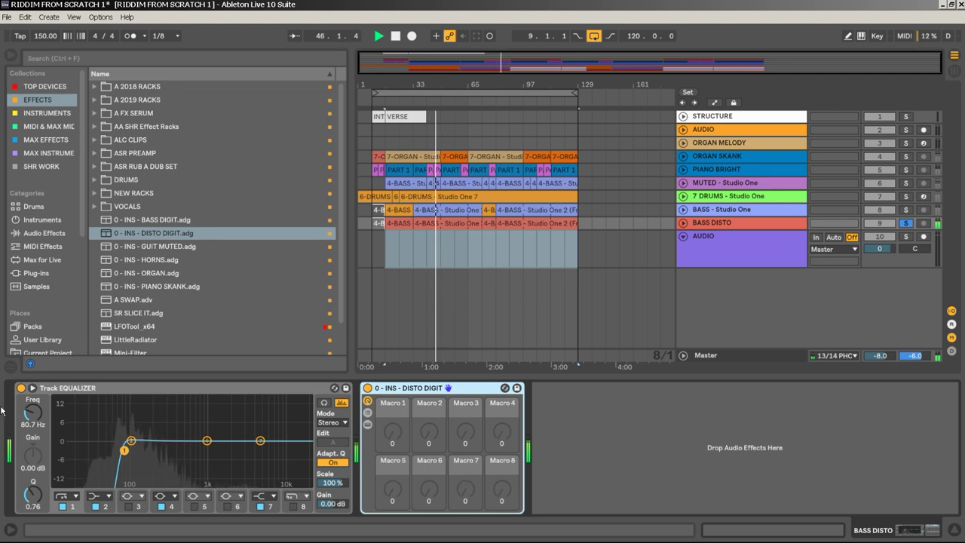
# Stop playback and switch off the Track EQUALIZER ahead of the DISTO DIGIT rack.
pyautogui.press('space')
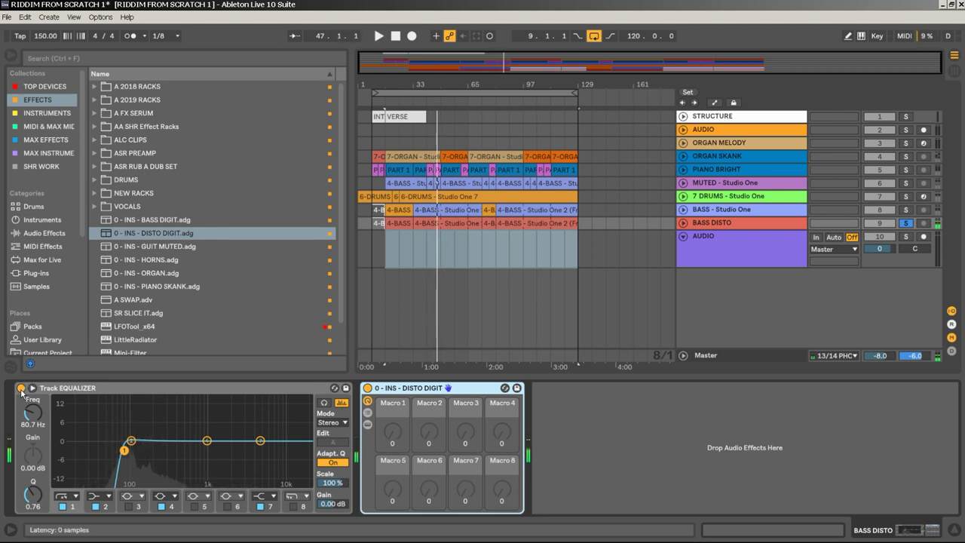
pyautogui.click(21, 389)
pyautogui.click(124, 395)
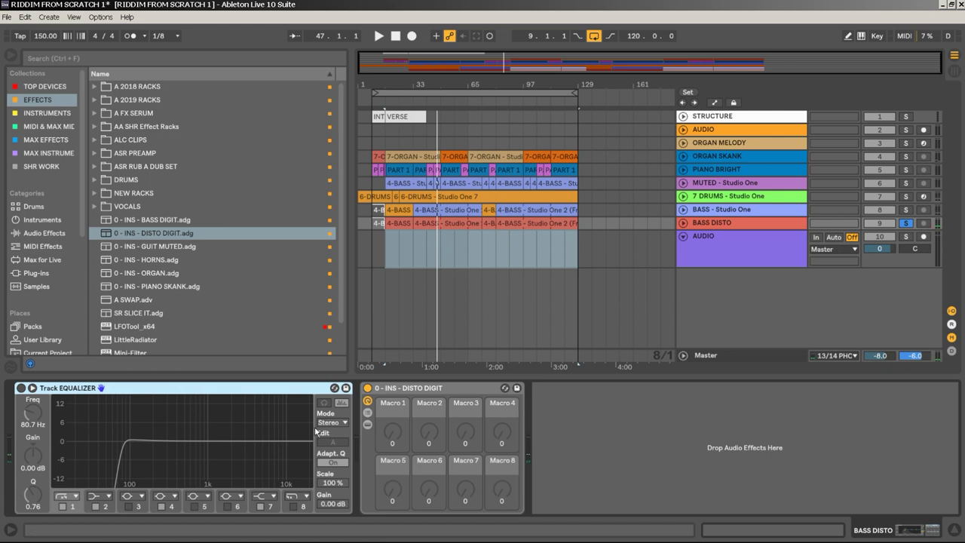
# Show the DISTO DIGIT rack's chain list and devices, and unfold its Multiband Dynamics device.
pyautogui.click(367, 421)
pyautogui.click(368, 425)
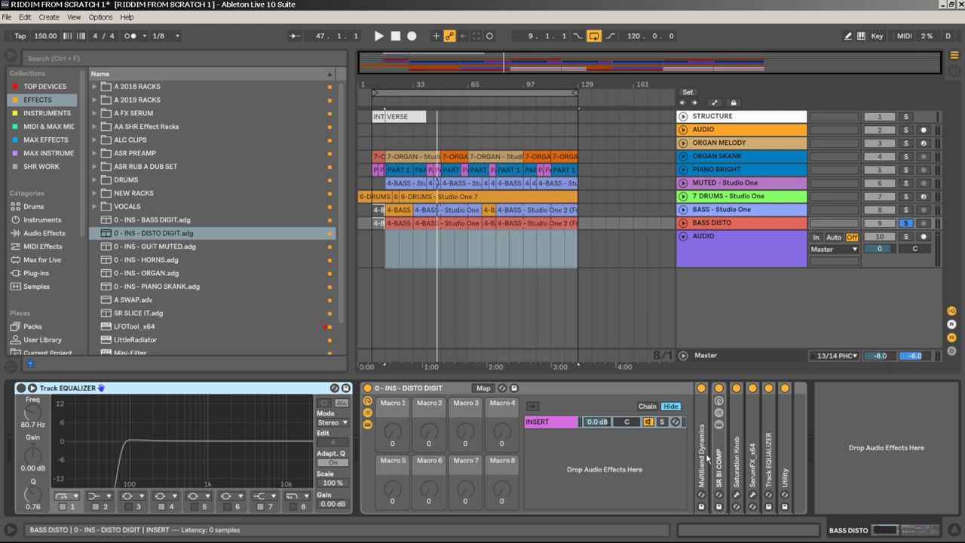
pyautogui.doubleClick(706, 453)
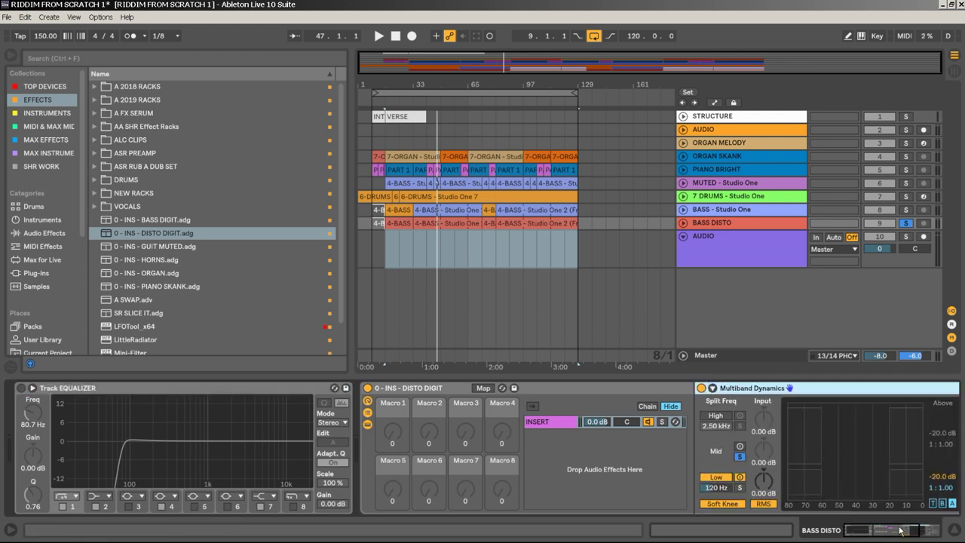
pyautogui.moveTo(899, 530); pyautogui.dragTo(913, 530)
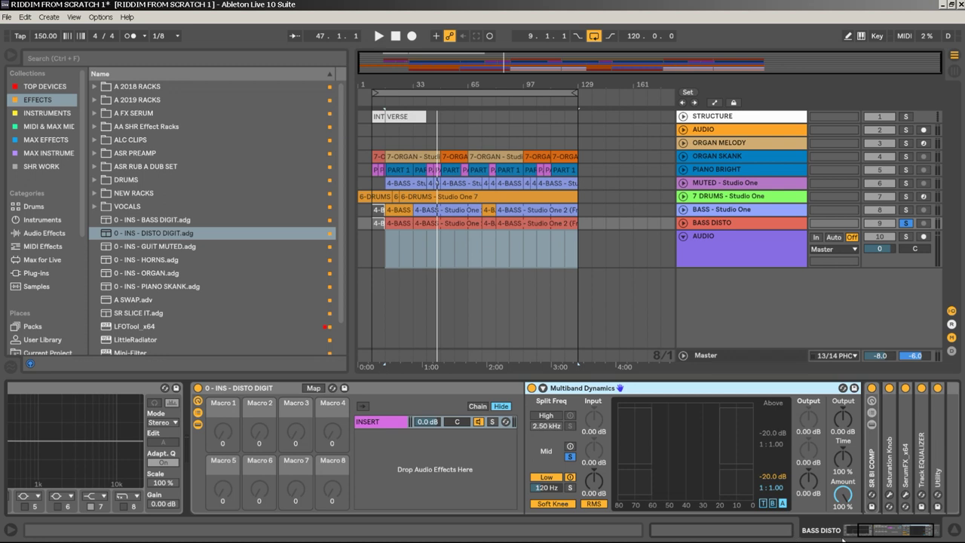
pyautogui.moveTo(883, 534); pyautogui.dragTo(853, 536)
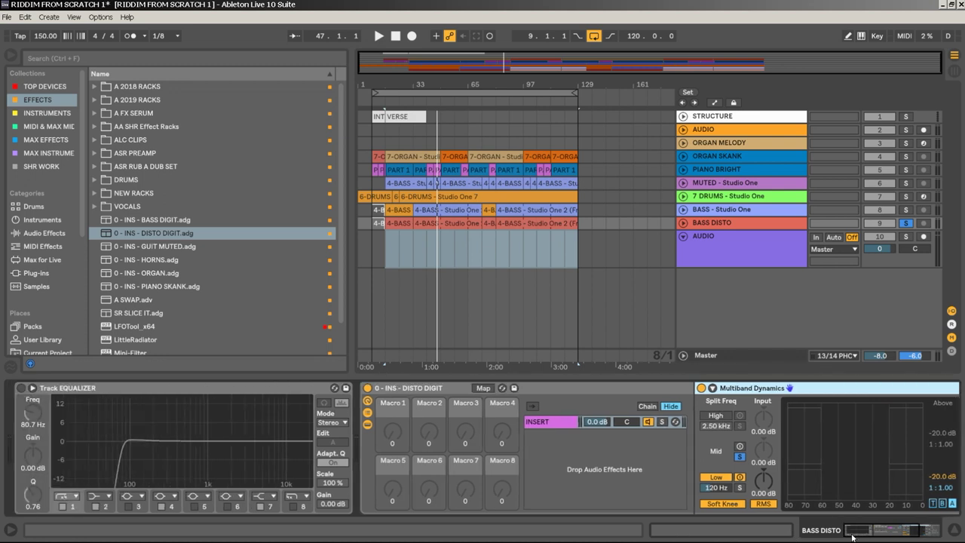
# Delete the Track EQUALIZER ahead of the DISTO DIGIT rack and start playback.
pyautogui.click(225, 390)
pyautogui.press('Delete')
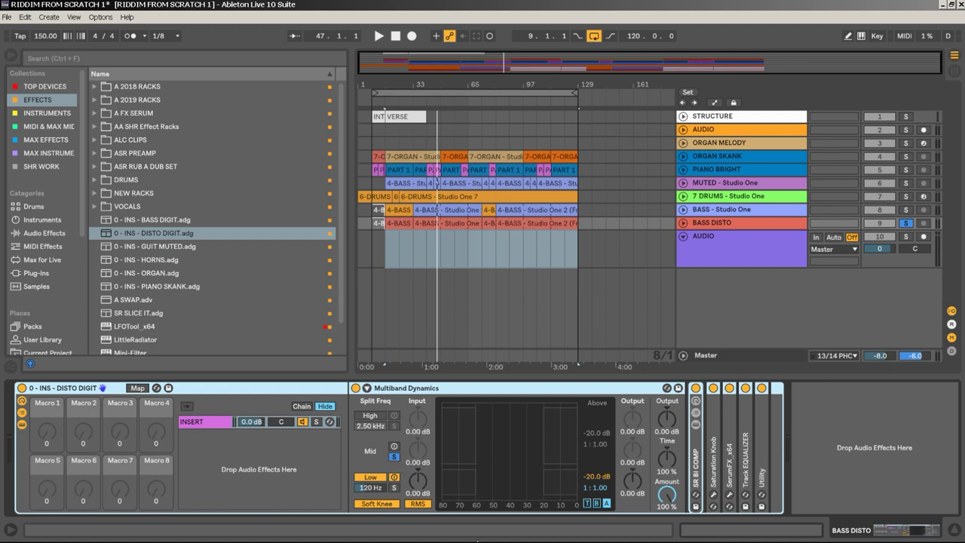
pyautogui.press('space')
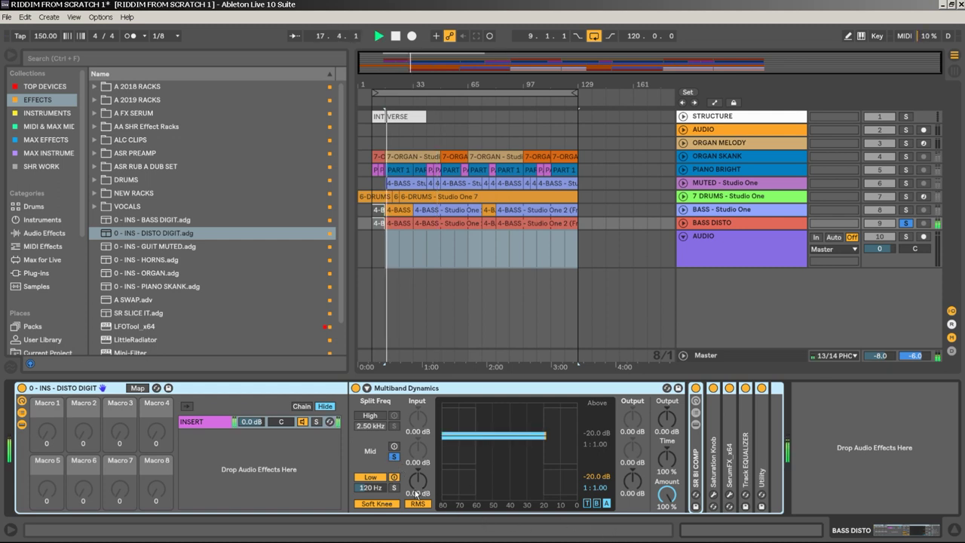
# Compare Multiband Dynamics on and off, and switch off SR BI COMP, Saturation Knob, SerumFX and the rack's Track EQUALIZER.
pyautogui.click(355, 388)
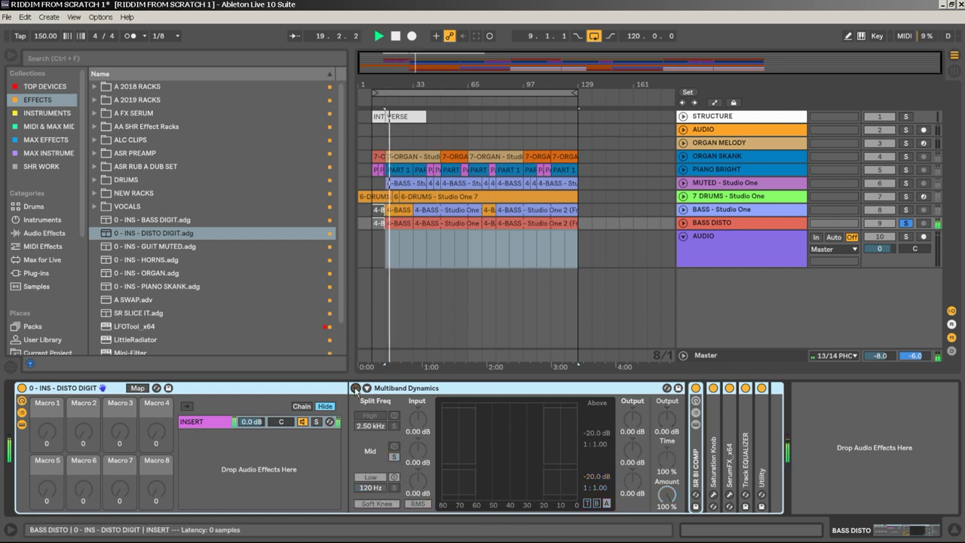
pyautogui.click(355, 388)
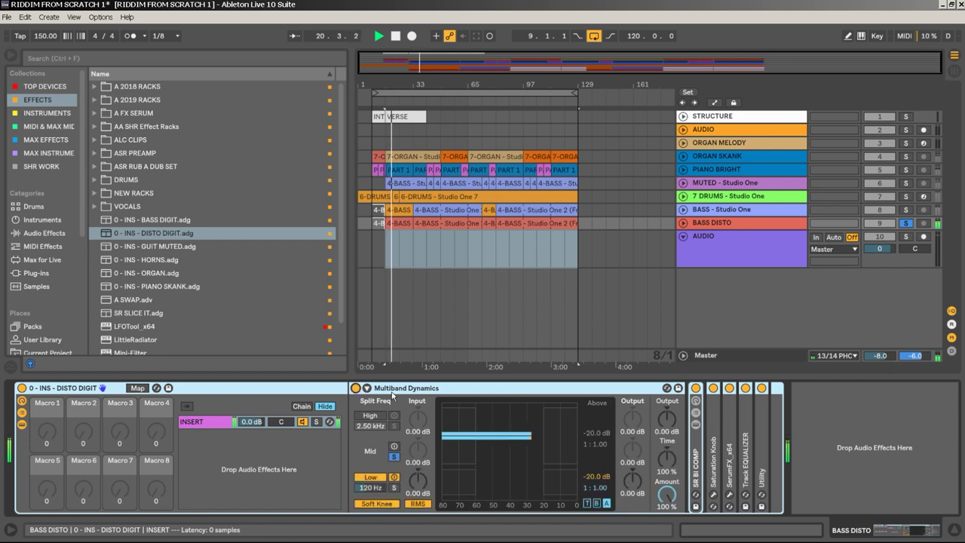
pyautogui.click(727, 388)
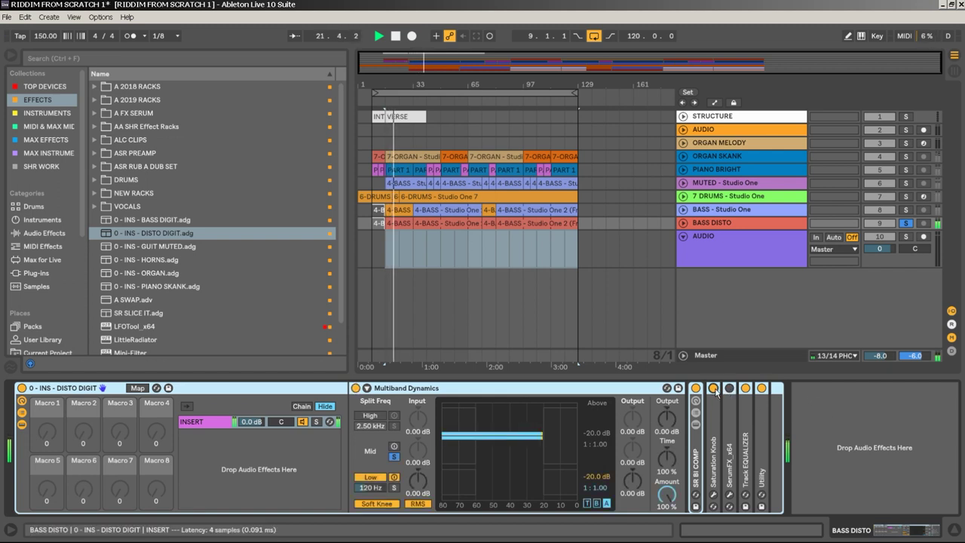
pyautogui.click(746, 388)
pyautogui.click(713, 388)
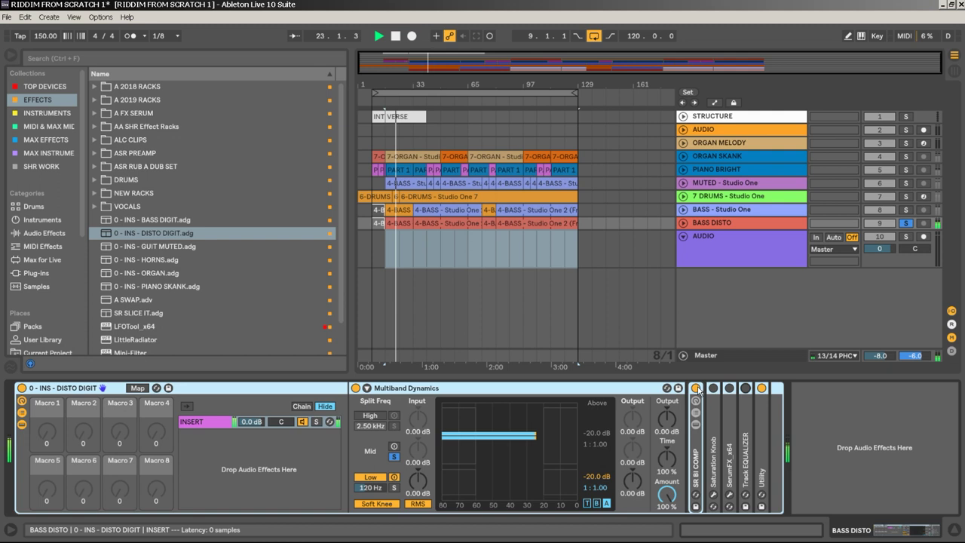
pyautogui.click(695, 388)
# Audition Multiband Dynamics on and off, and compare the sound with and without the mid band soloed.
pyautogui.click(355, 388)
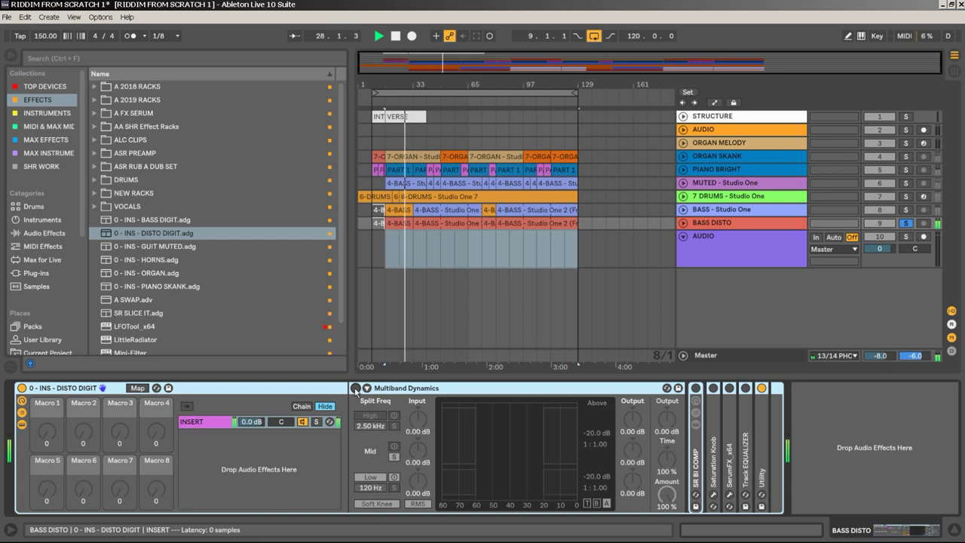
pyautogui.click(356, 387)
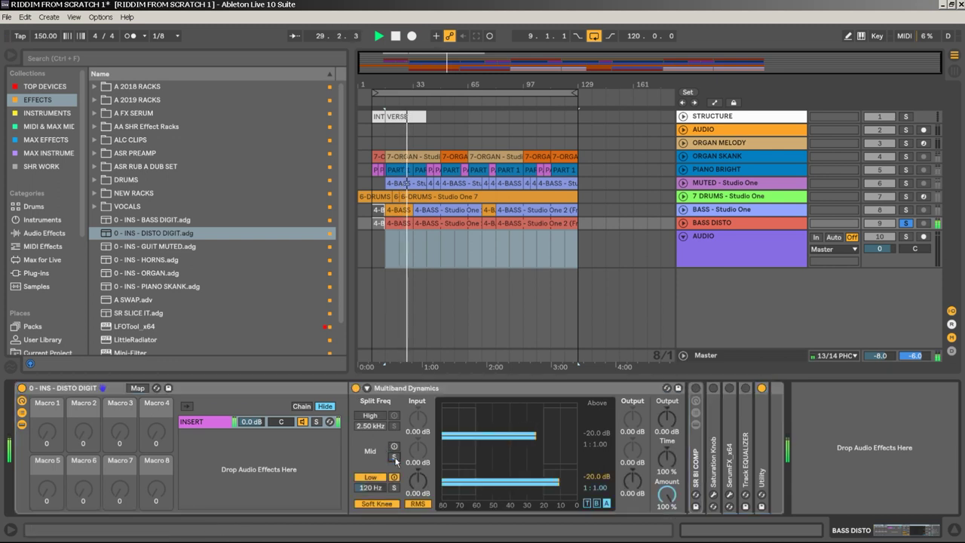
pyautogui.click(393, 457)
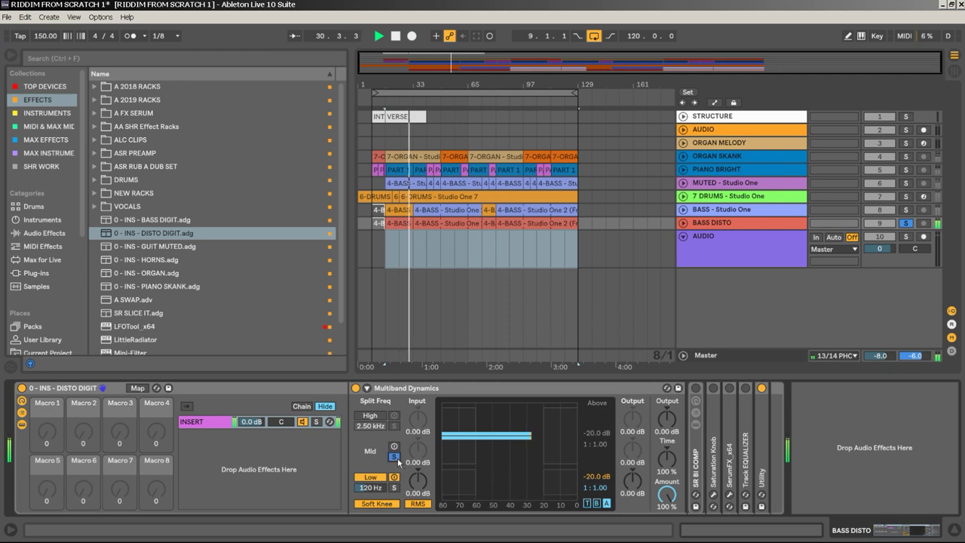
pyautogui.moveTo(379, 493)
pyautogui.mouseDown()
pyautogui.moveTo(379, 476)
pyautogui.moveTo(378, 490)
pyautogui.mouseUp()
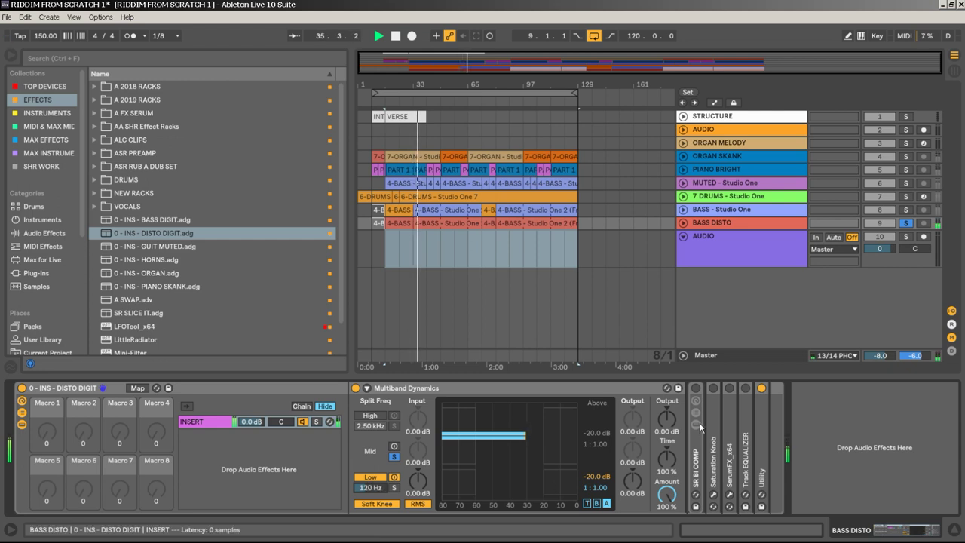
# Switch on SR BI COMP and Saturation Knob, and inspect the Saturation Knob settings in its plug-in window.
pyautogui.click(713, 388)
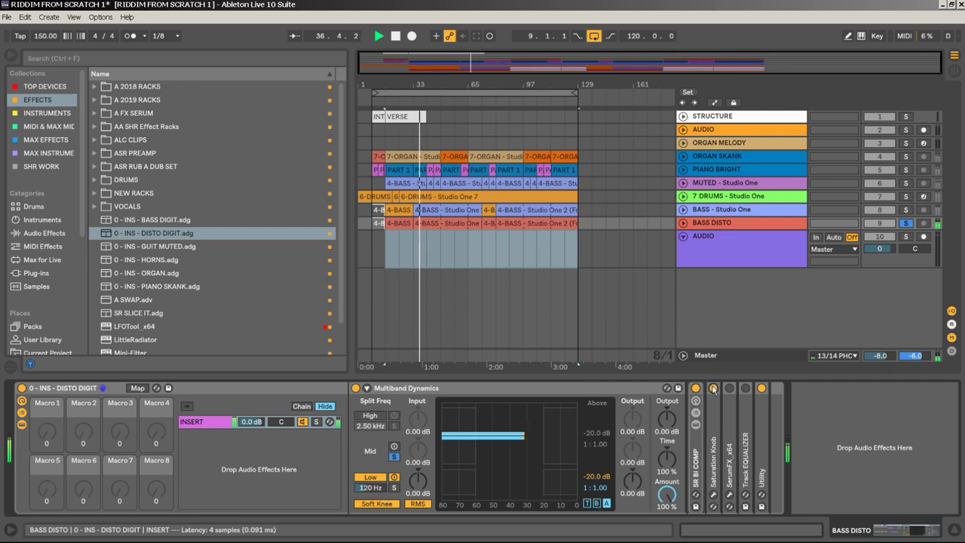
pyautogui.doubleClick(711, 403)
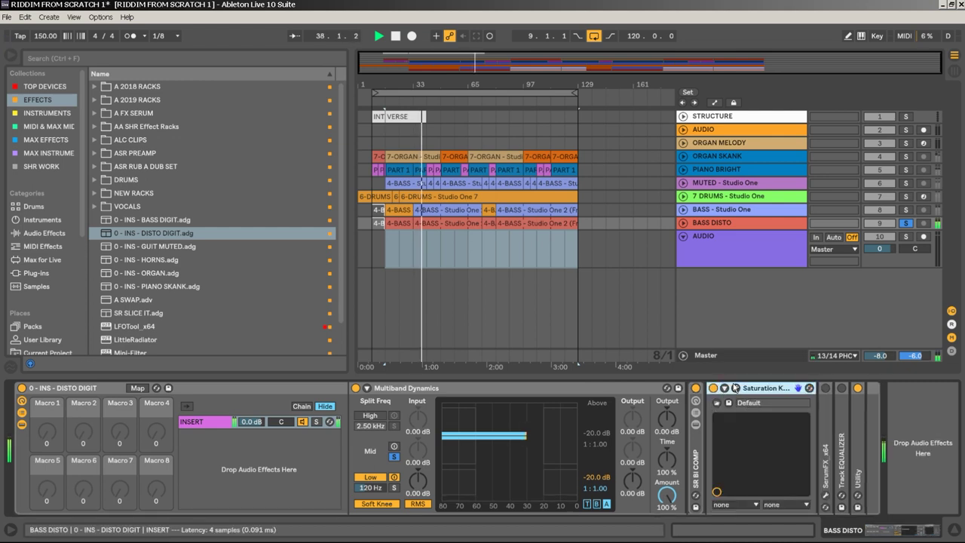
pyautogui.click(735, 388)
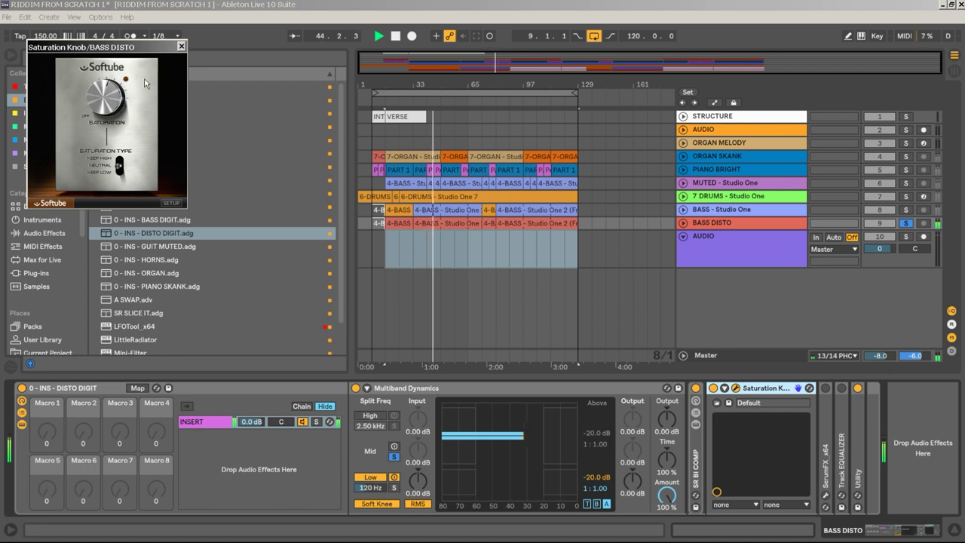
pyautogui.click(182, 47)
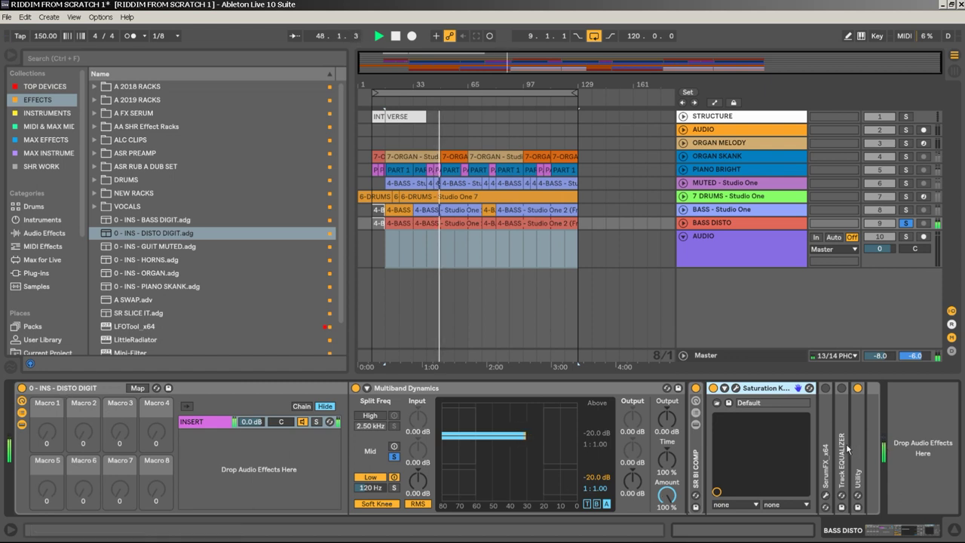
# Open the SerumFX plug-in window, switch the effect on and enable Note Latch.
pyautogui.doubleClick(829, 400)
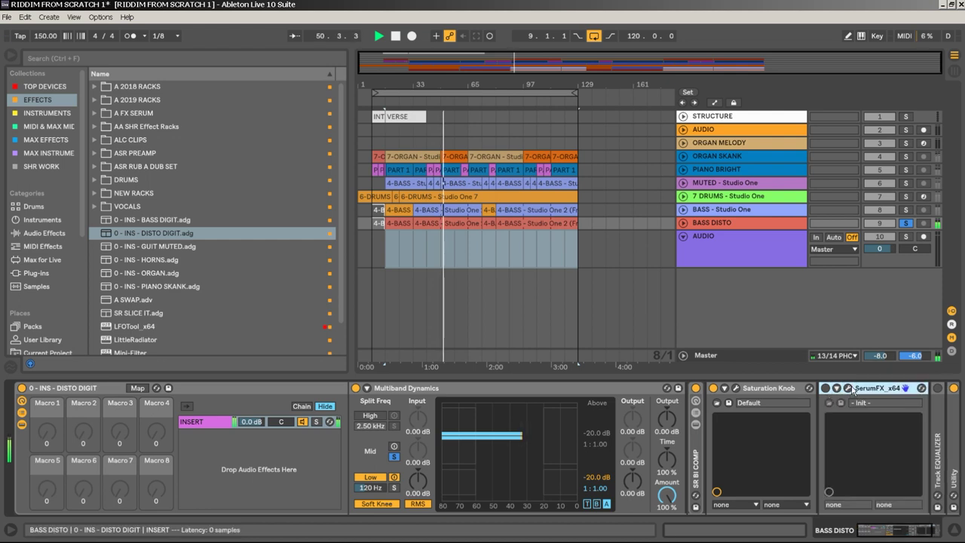
pyautogui.click(849, 387)
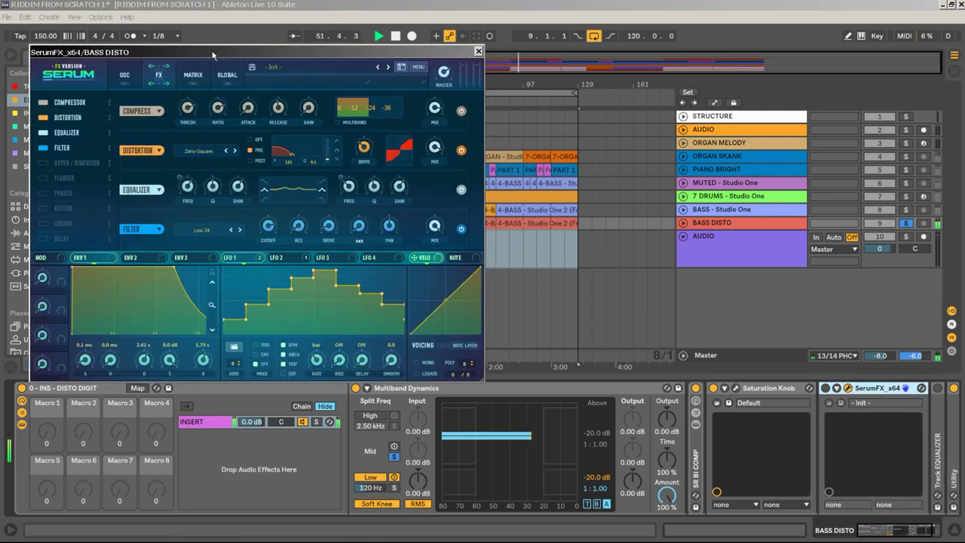
pyautogui.moveTo(213, 55); pyautogui.dragTo(187, 31)
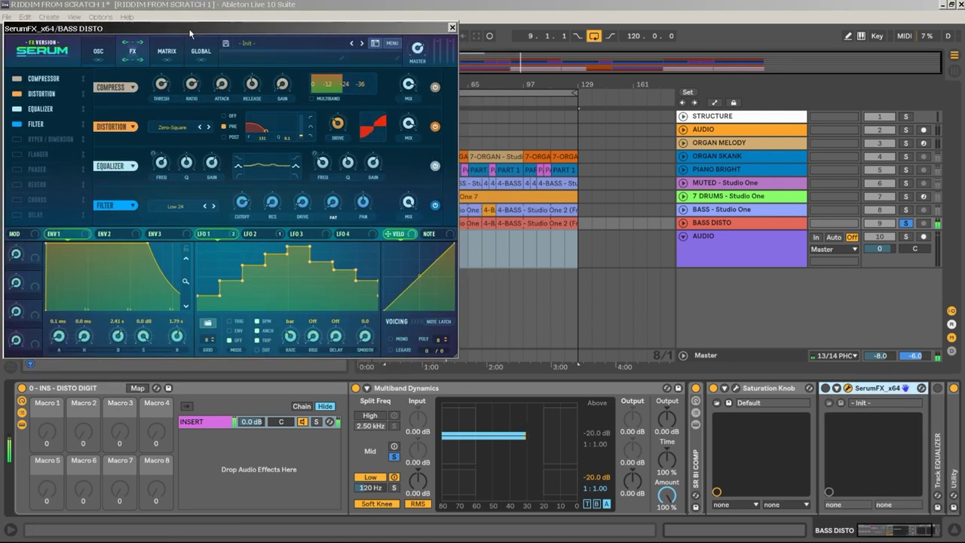
pyautogui.click(825, 388)
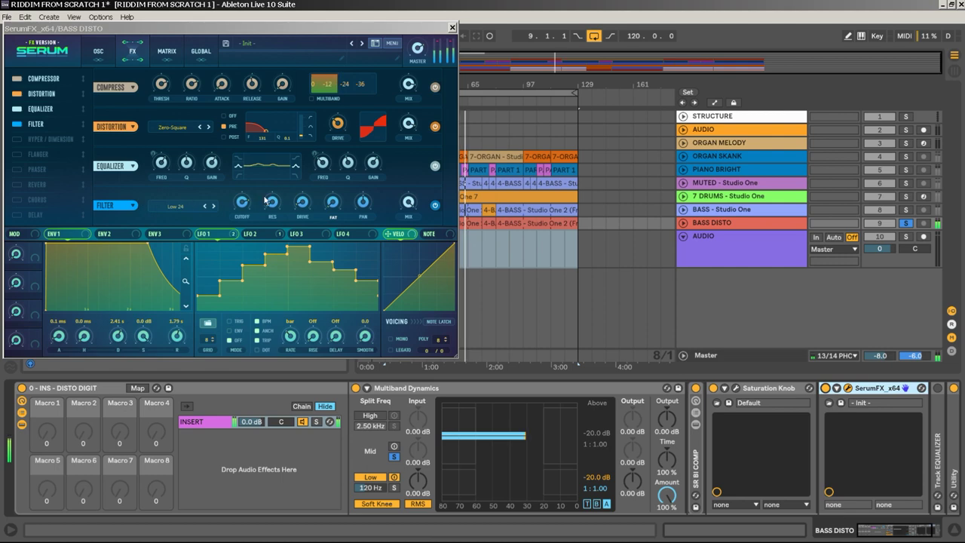
pyautogui.click(439, 321)
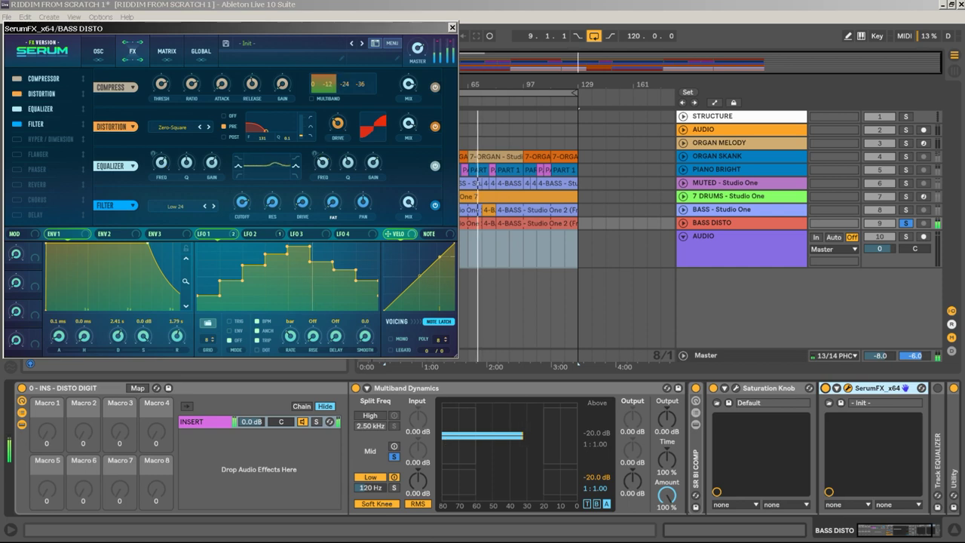
# Unfold the rack's Track EQUALIZER, switch it on and play the track through it.
pyautogui.doubleClick(937, 419)
pyautogui.click(885, 533)
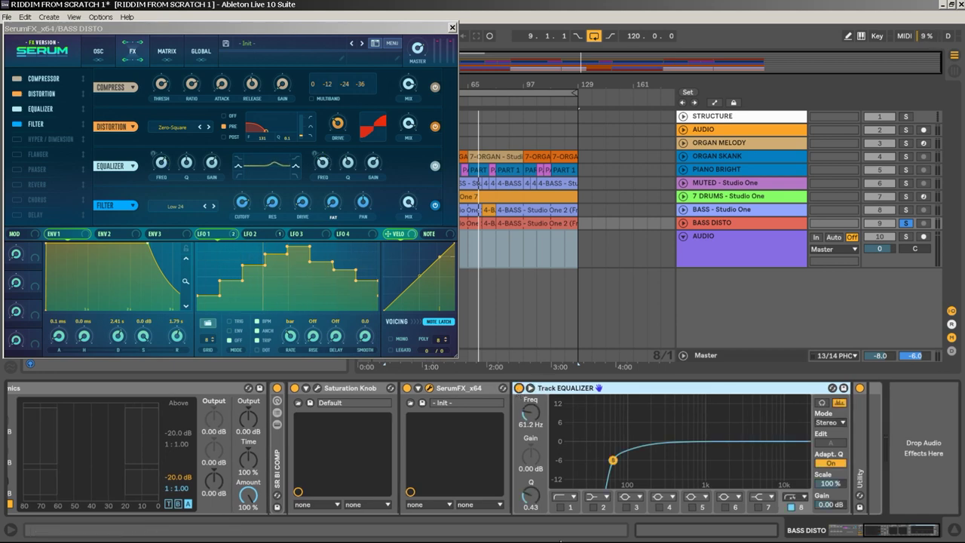
pyautogui.press('space')
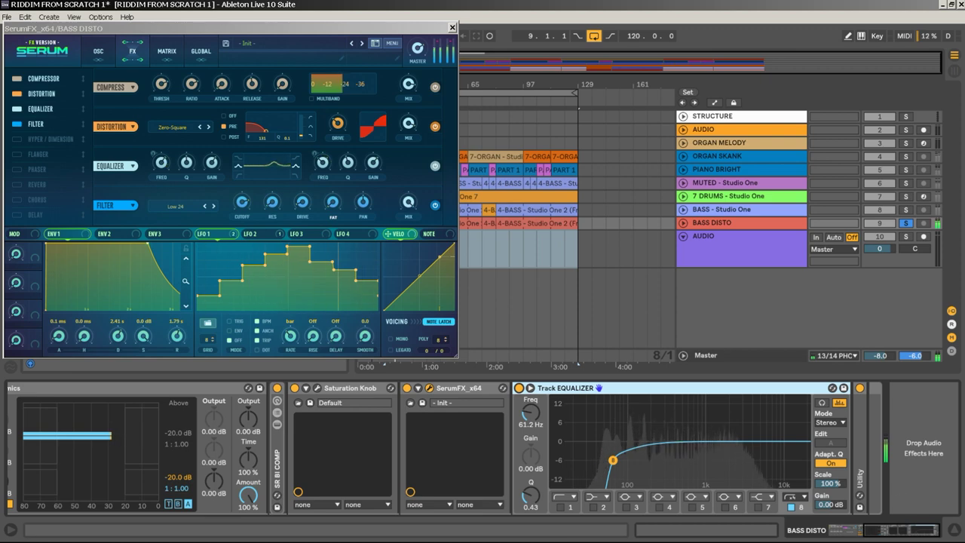
# Unfold Utility, try an output gain of -2.78 dB and reset it, and close the SerumFX window.
pyautogui.doubleClick(857, 424)
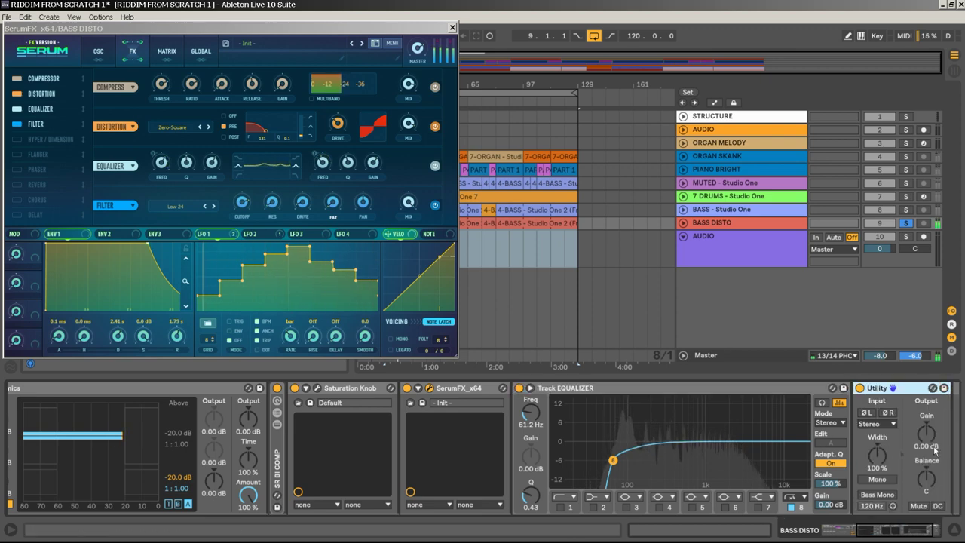
pyautogui.moveTo(927, 436)
pyautogui.mouseDown()
pyautogui.moveTo(928, 456)
pyautogui.moveTo(928, 442)
pyautogui.mouseUp()
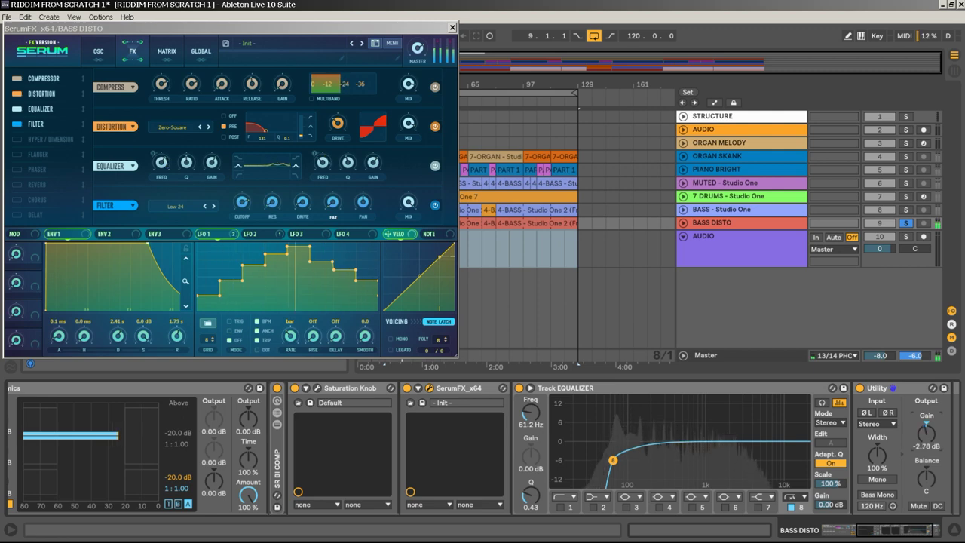
pyautogui.click(927, 425)
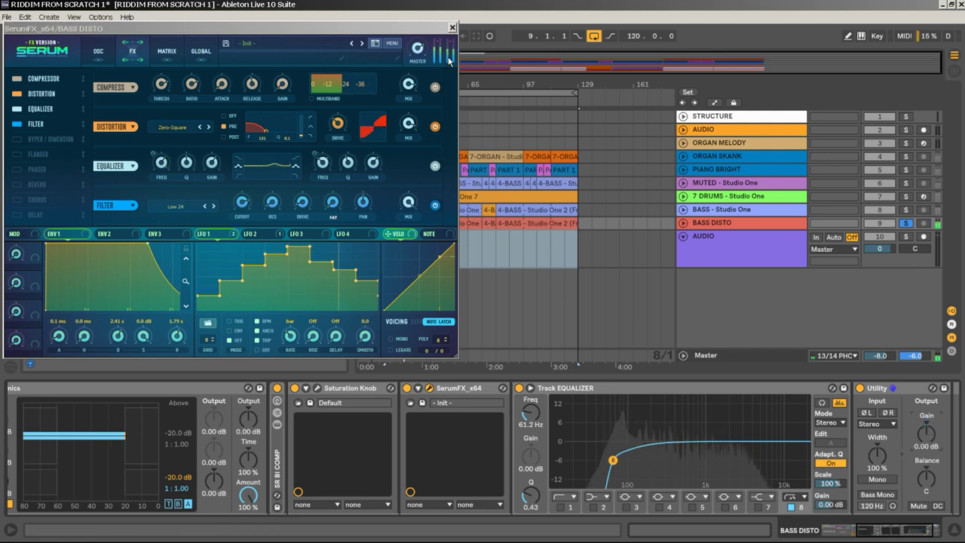
pyautogui.click(452, 29)
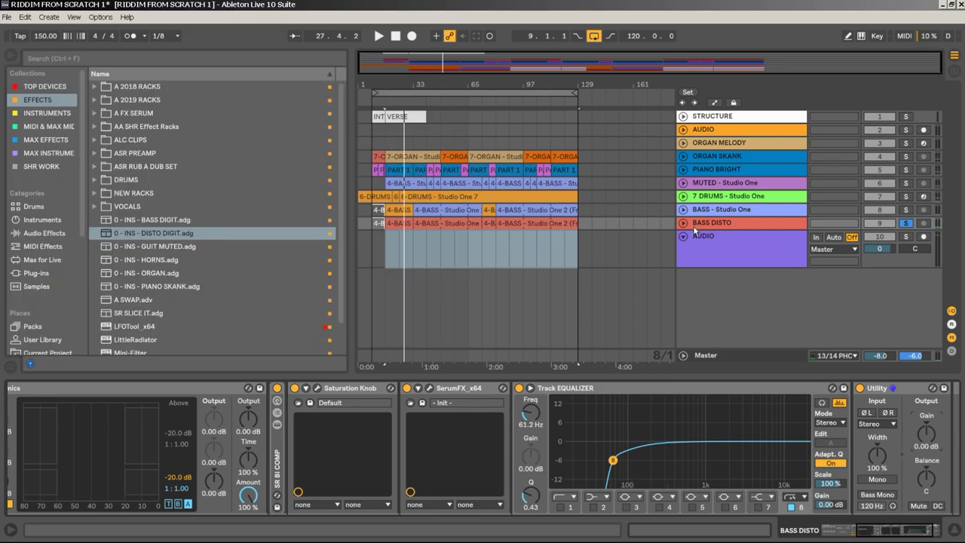
# Unfold the BASS - Studio One and BASS DISTO tracks and reduce both track heights.
pyautogui.click(683, 224)
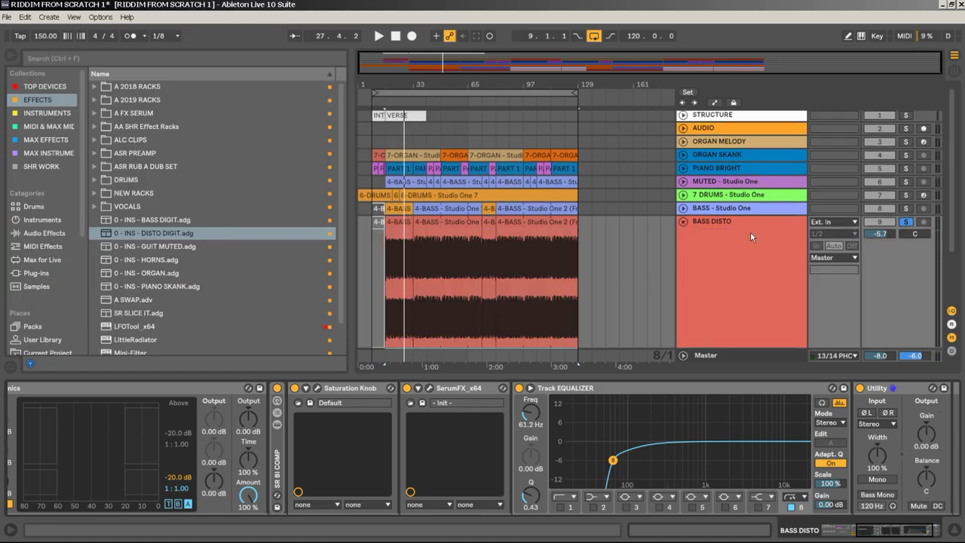
pyautogui.click(683, 208)
pyautogui.scroll(-2, 738, 249)
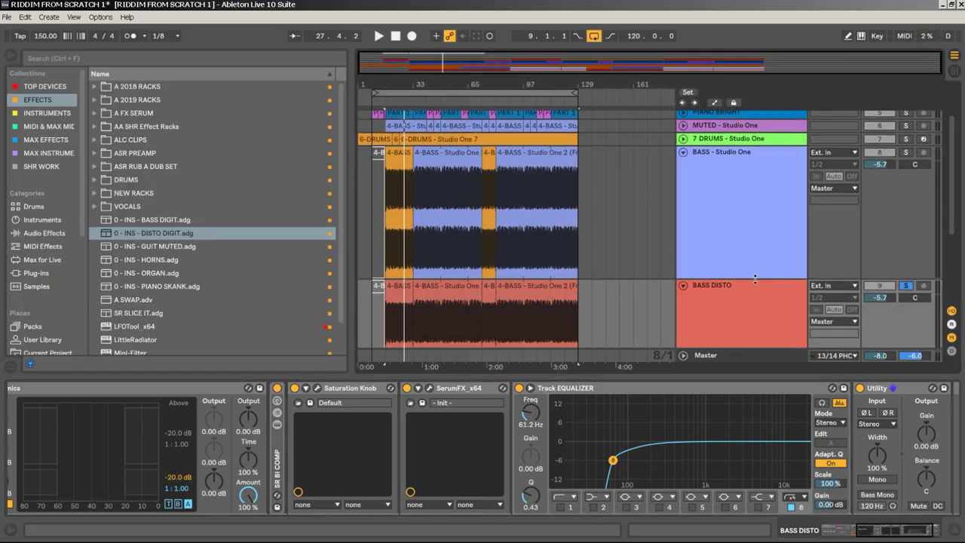
pyautogui.moveTo(755, 276); pyautogui.dragTo(754, 182)
pyautogui.moveTo(749, 315); pyautogui.dragTo(754, 231)
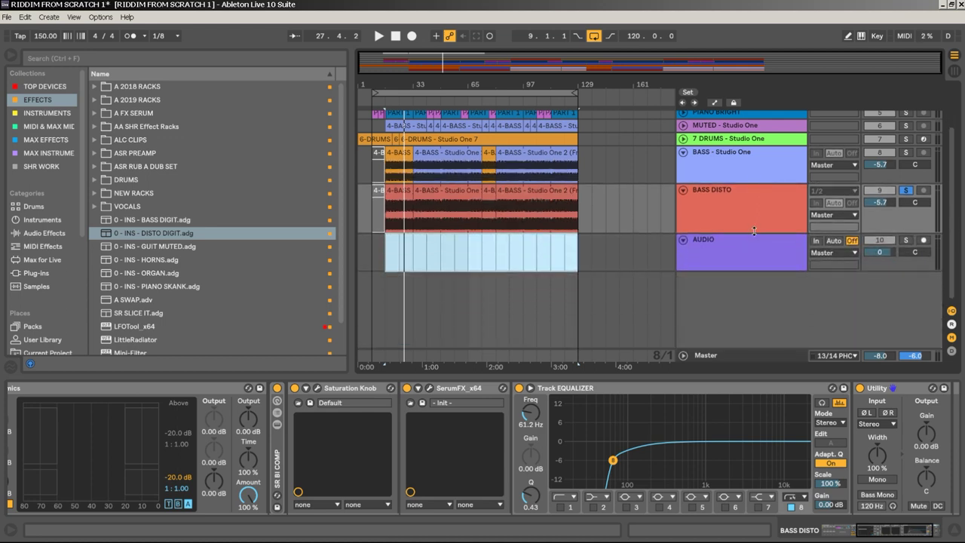
# Solo BASS - Studio One and BASS DISTO during playback and set the BASS DISTO volume to -19.9 dB.
pyautogui.click(906, 154)
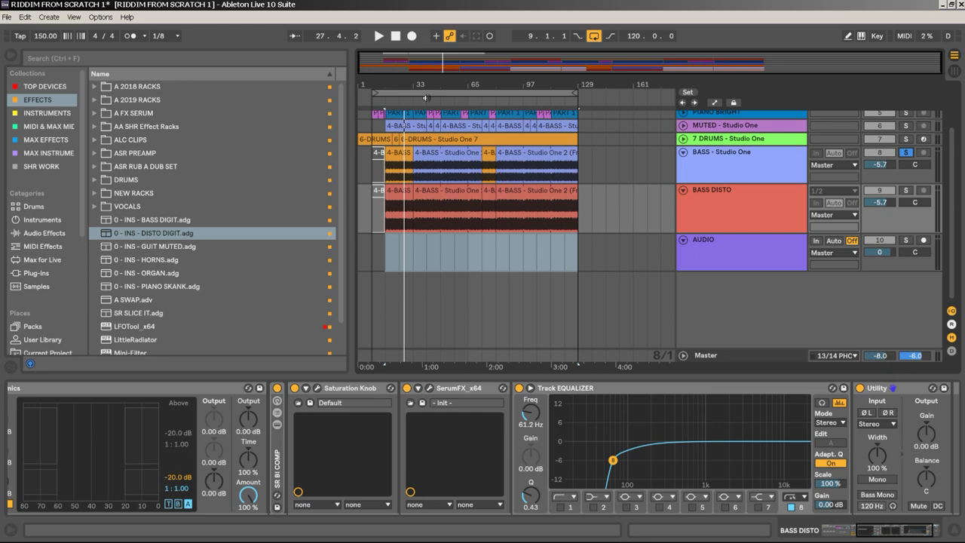
pyautogui.click(425, 100)
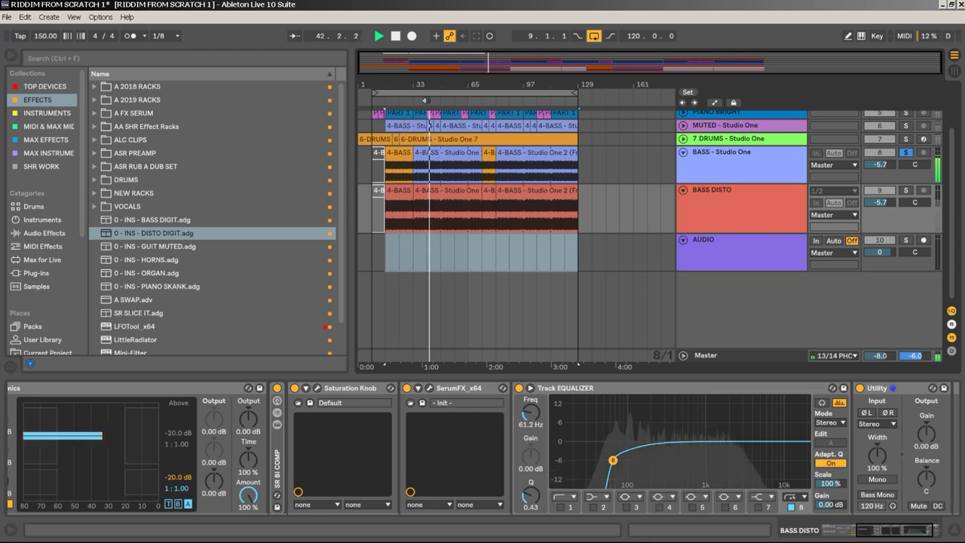
pyautogui.click(907, 190)
pyautogui.moveTo(888, 209); pyautogui.dragTo(888, 301)
pyautogui.moveTo(886, 202); pyautogui.dragTo(886, 181)
pyautogui.moveTo(878, 202); pyautogui.dragTo(879, 181)
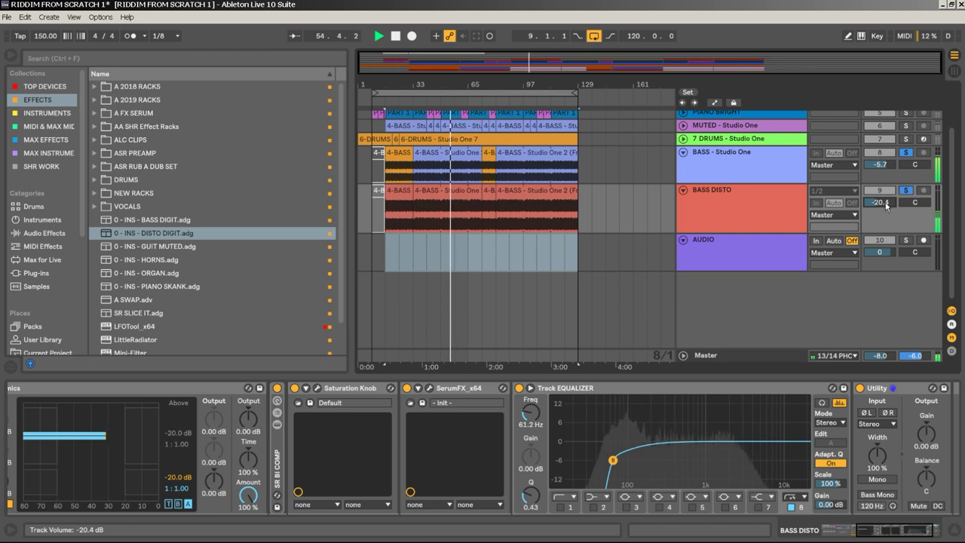
pyautogui.moveTo(879, 202); pyautogui.dragTo(879, 199)
# Hide the devices and chain list of the DISTO DIGIT rack and stop playback.
pyautogui.moveTo(902, 532); pyautogui.dragTo(884, 532)
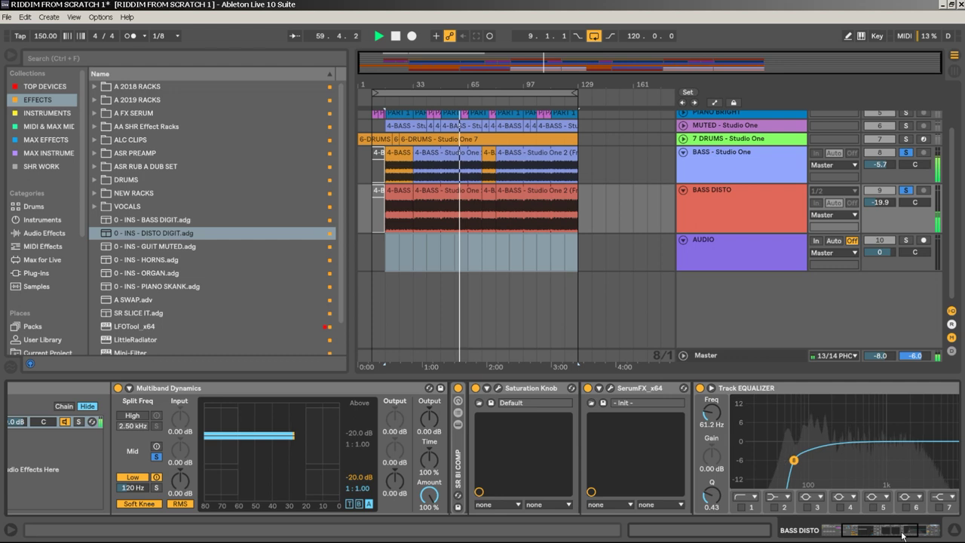
pyautogui.moveTo(906, 533); pyautogui.dragTo(857, 534)
pyautogui.click(21, 425)
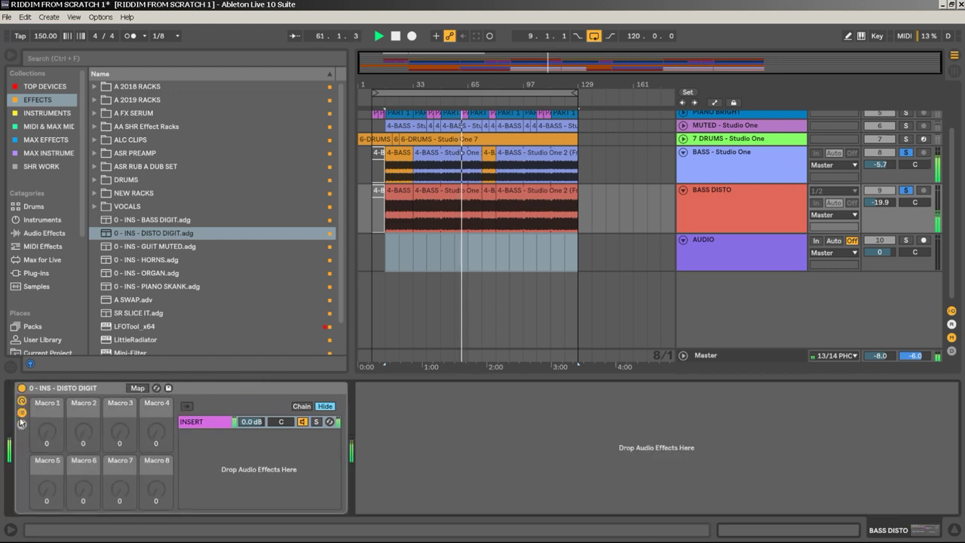
pyautogui.click(22, 412)
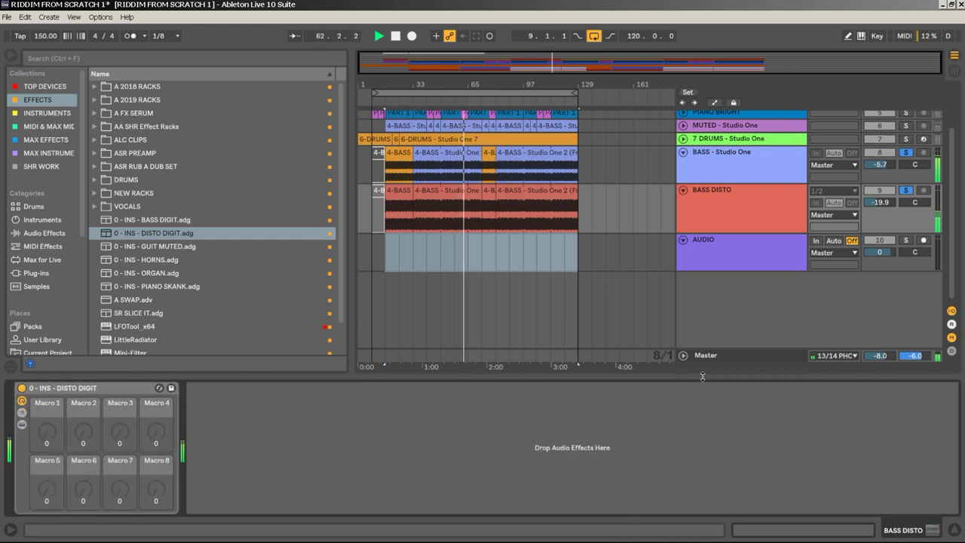
pyautogui.press('space')
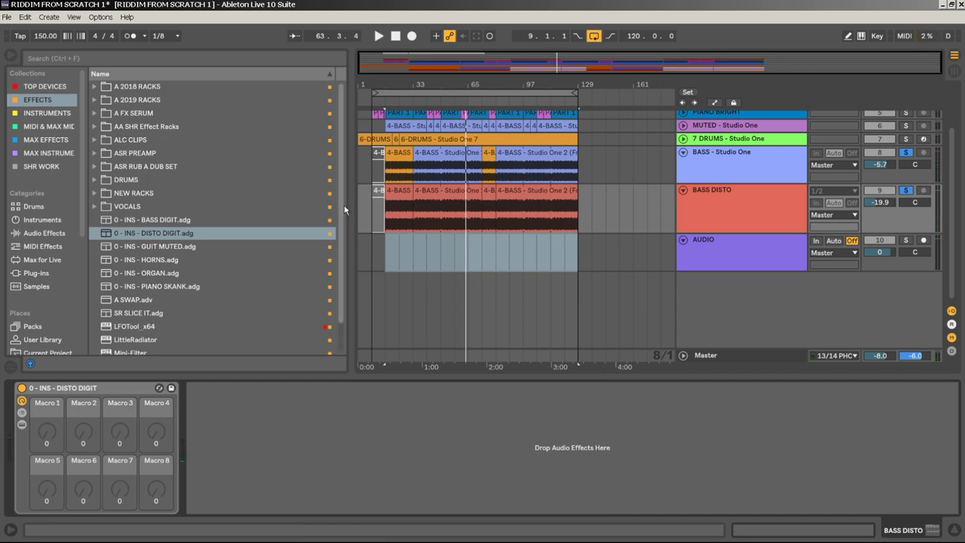
# Freeze and flatten the BASS DISTO track.
pyautogui.rightClick(718, 197)
pyautogui.click(750, 284)
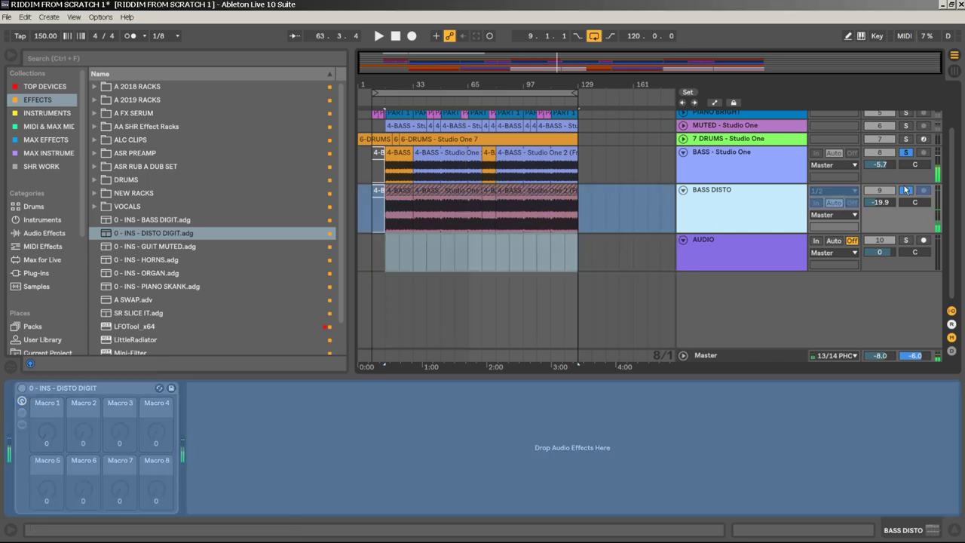
pyautogui.rightClick(733, 204)
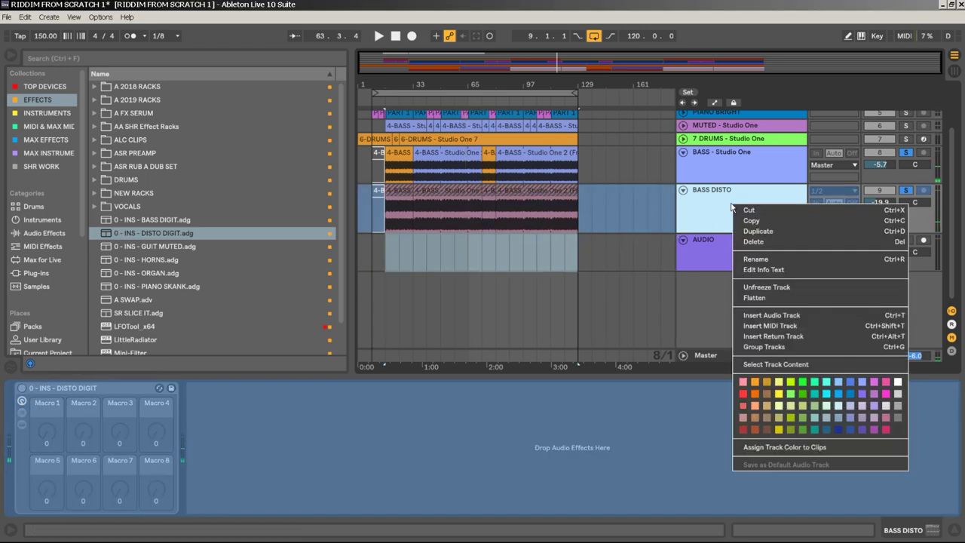
pyautogui.click(763, 298)
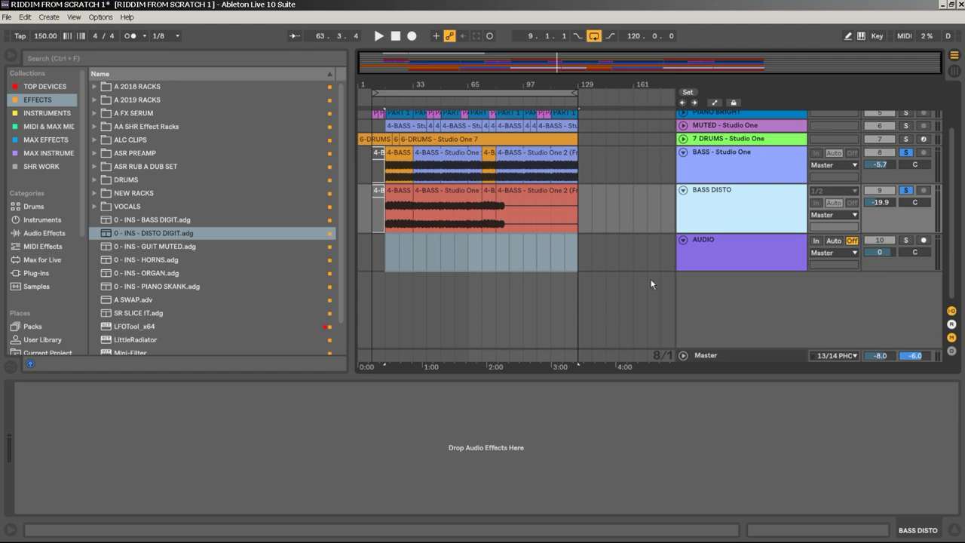
# Unfold the 7 DRUMS track, mute BASS - Studio One and set the BASS DISTO volume to -13.3 dB.
pyautogui.click(685, 140)
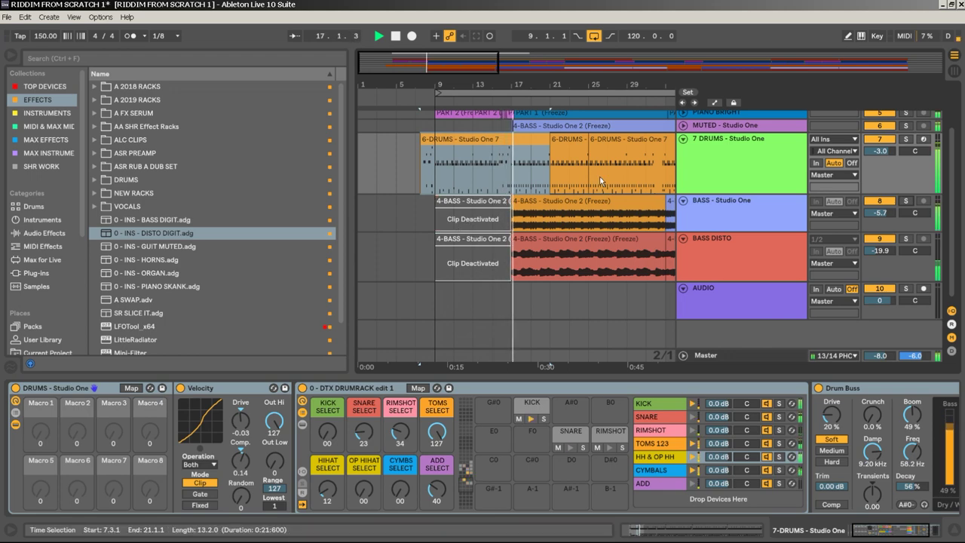
pyautogui.click(643, 199)
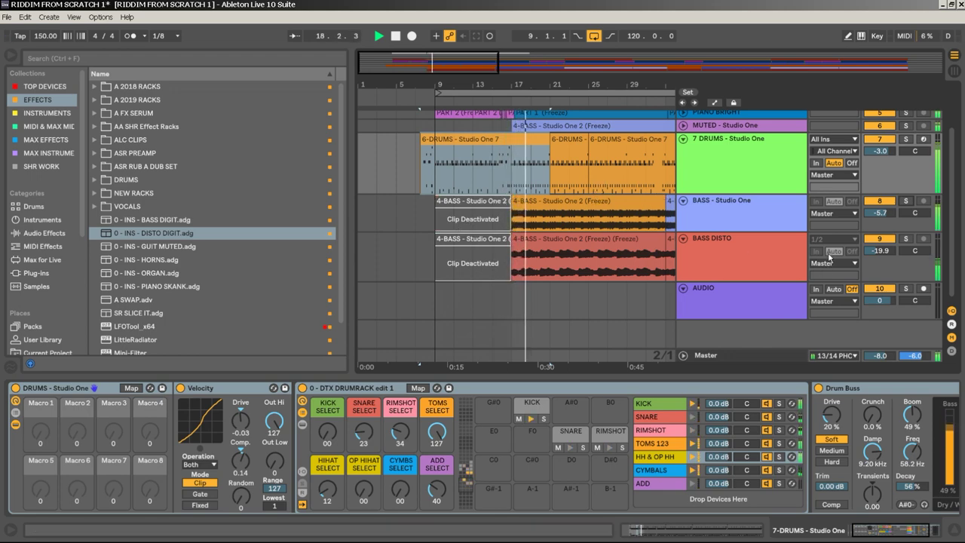
pyautogui.click(879, 201)
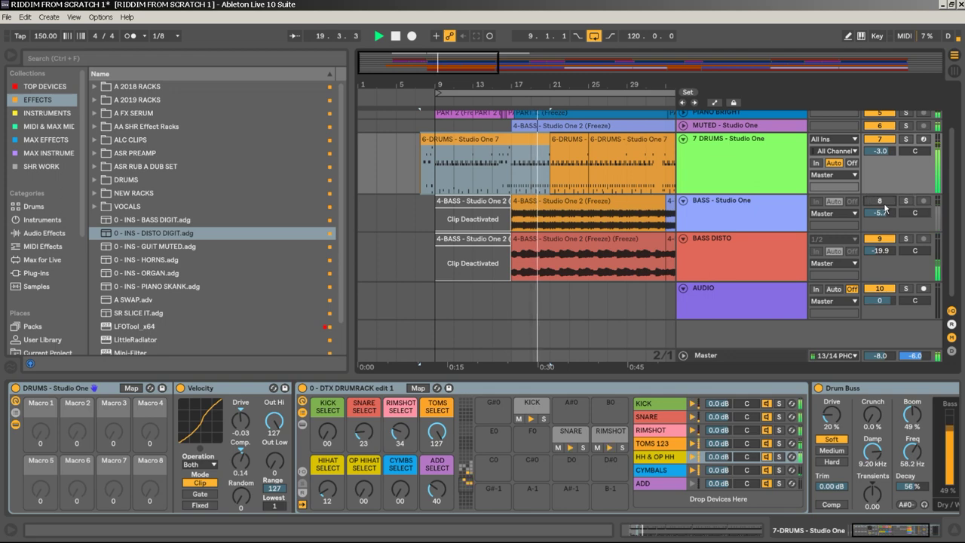
pyautogui.moveTo(877, 261); pyautogui.dragTo(885, 238)
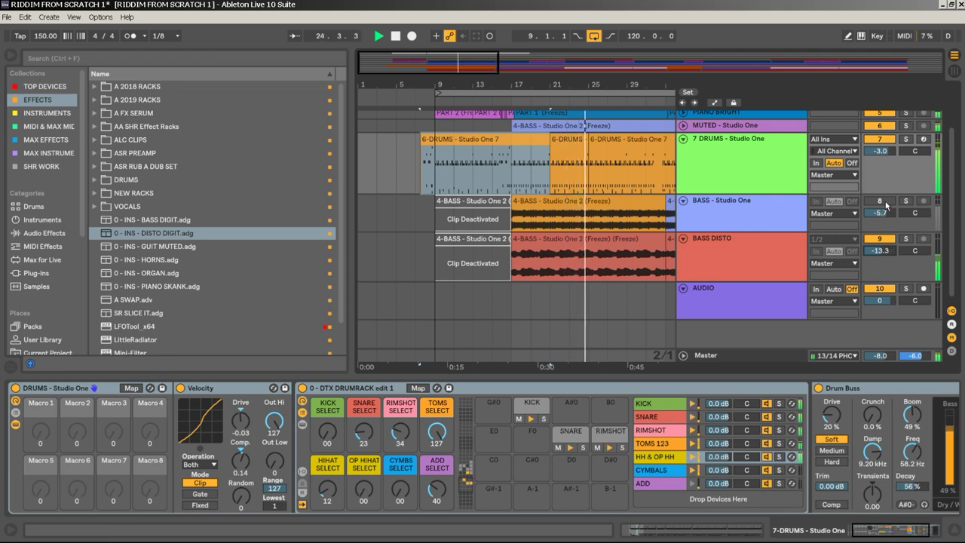
# Unfold ORGAN SKANK, split its intro clip at bar 13 and play the arrangement.
pyautogui.click(493, 83)
pyautogui.moveTo(492, 83); pyautogui.dragTo(526, 143)
pyautogui.scroll(1, 529, 192)
pyautogui.scroll(1, 530, 192)
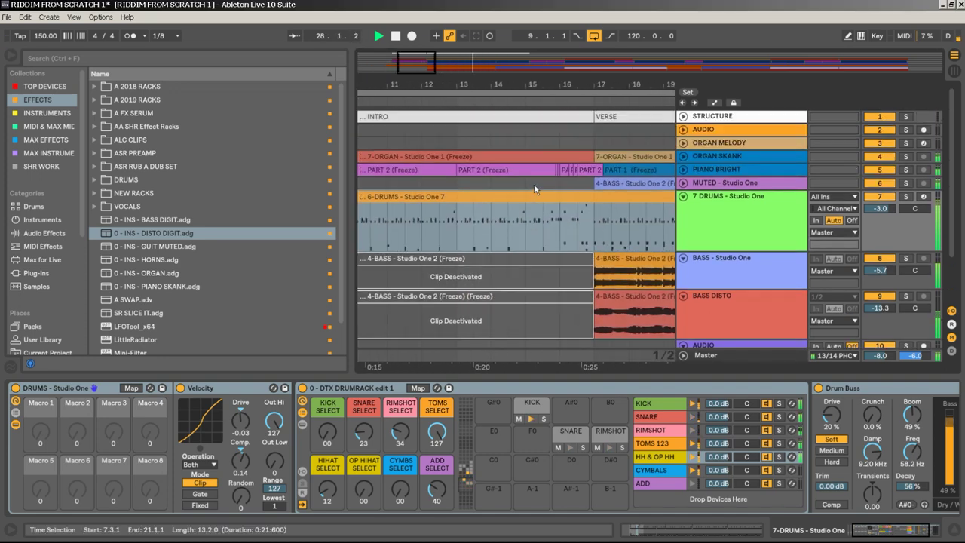
pyautogui.click(684, 156)
pyautogui.moveTo(443, 85); pyautogui.dragTo(515, 47)
pyautogui.press('space')
pyautogui.moveTo(525, 195); pyautogui.dragTo(452, 186)
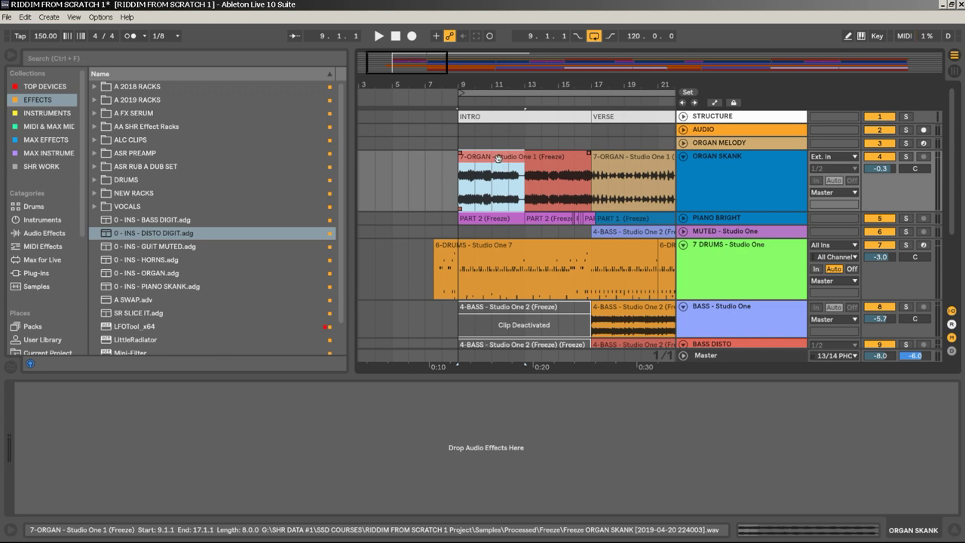
pyautogui.hotkey('ctrl', 'e')
pyautogui.press('space')
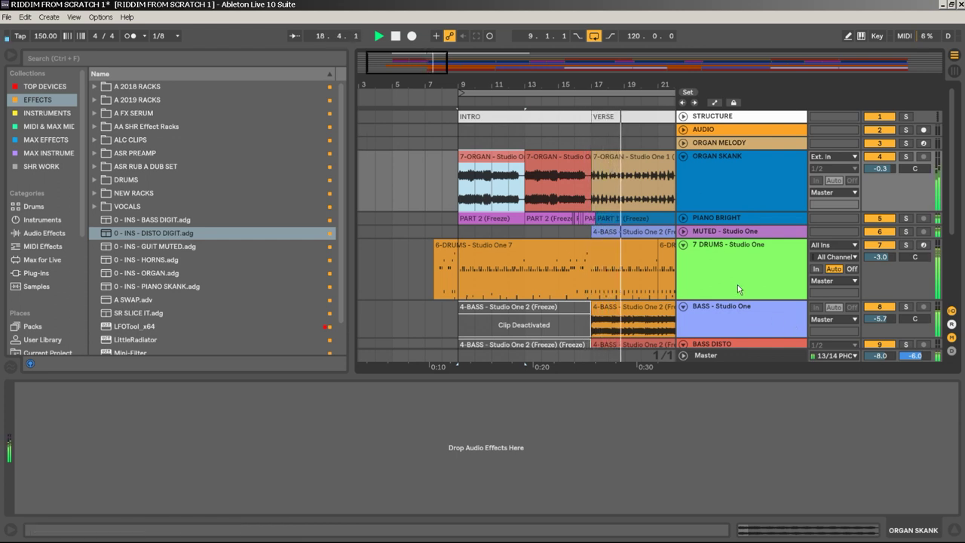
# Fold all tracks and arm ORGAN MELODY for recording.
pyautogui.keyDown('alt'); pyautogui.click(684, 246); pyautogui.keyUp('alt')
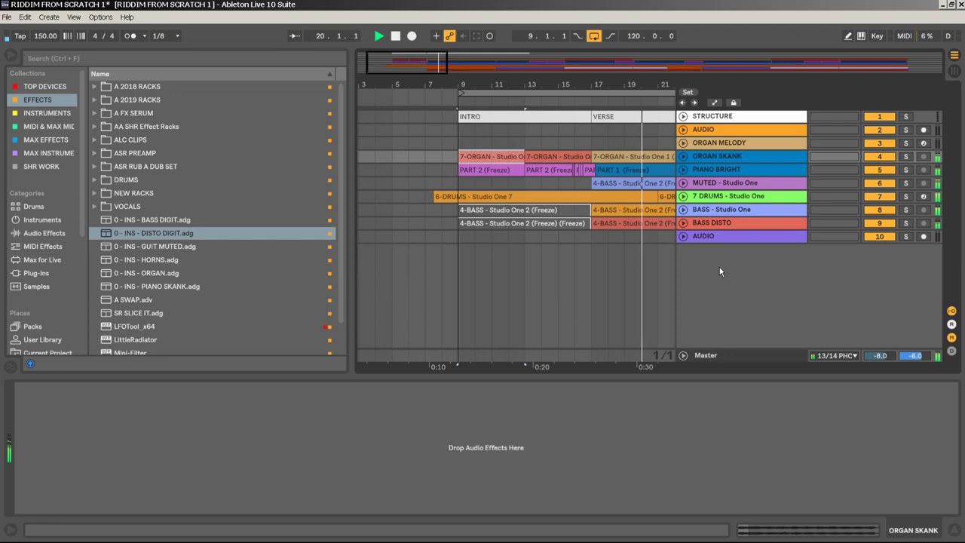
pyautogui.press('-')
pyautogui.click(769, 140)
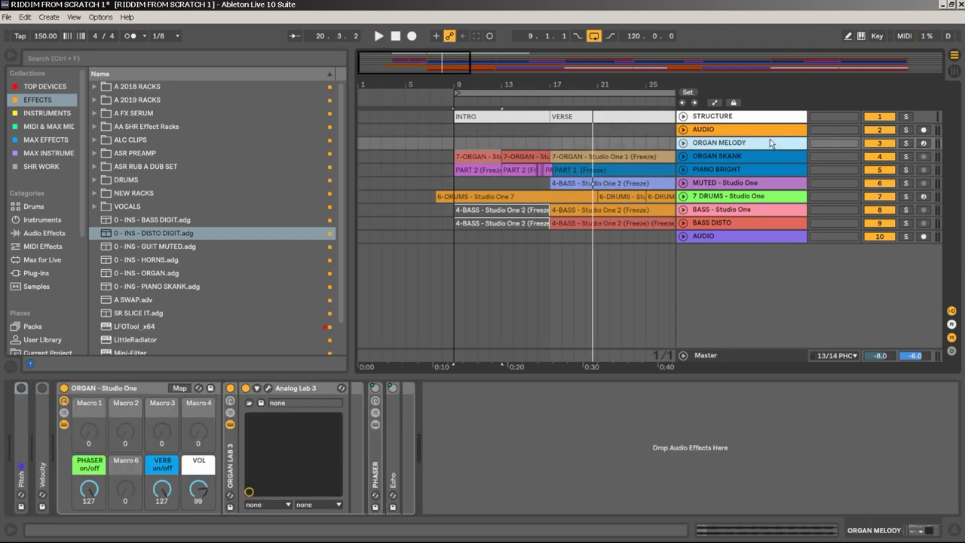
pyautogui.click(927, 144)
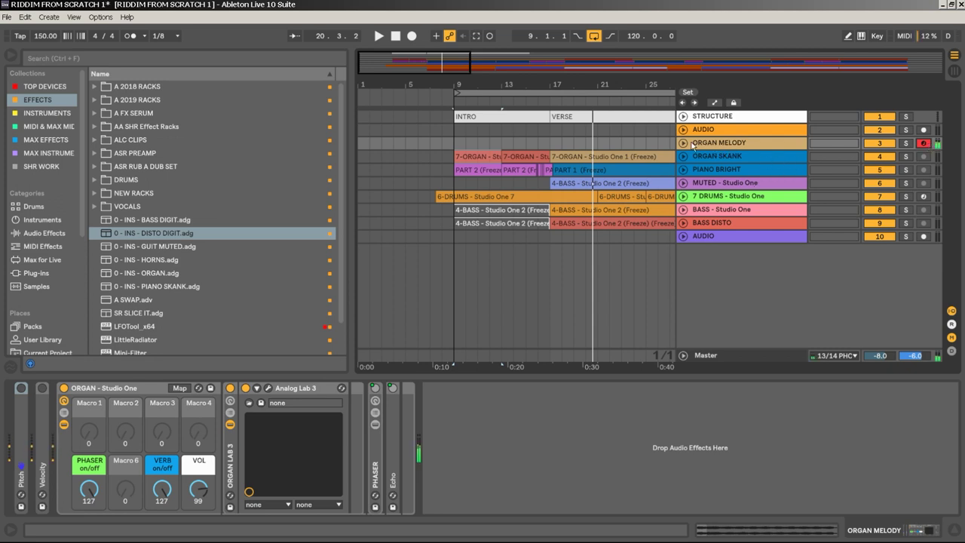
# Unfold the ORGAN MELODY track and set its volume to 1.9 dB.
pyautogui.click(683, 142)
pyautogui.moveTo(879, 155); pyautogui.dragTo(880, 144)
pyautogui.click(775, 150)
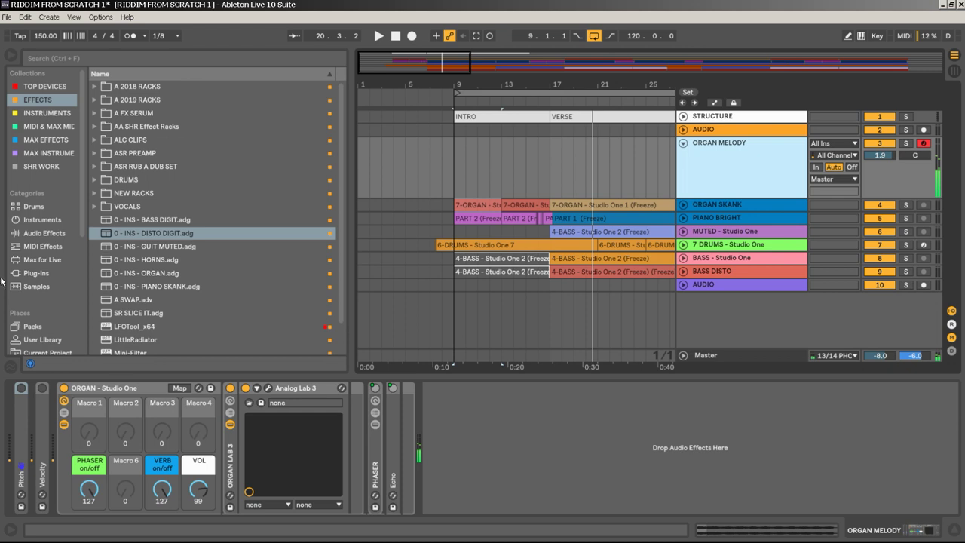
# Add the Saturator audio effect to the end of the ORGAN MELODY device chain.
pyautogui.click(45, 235)
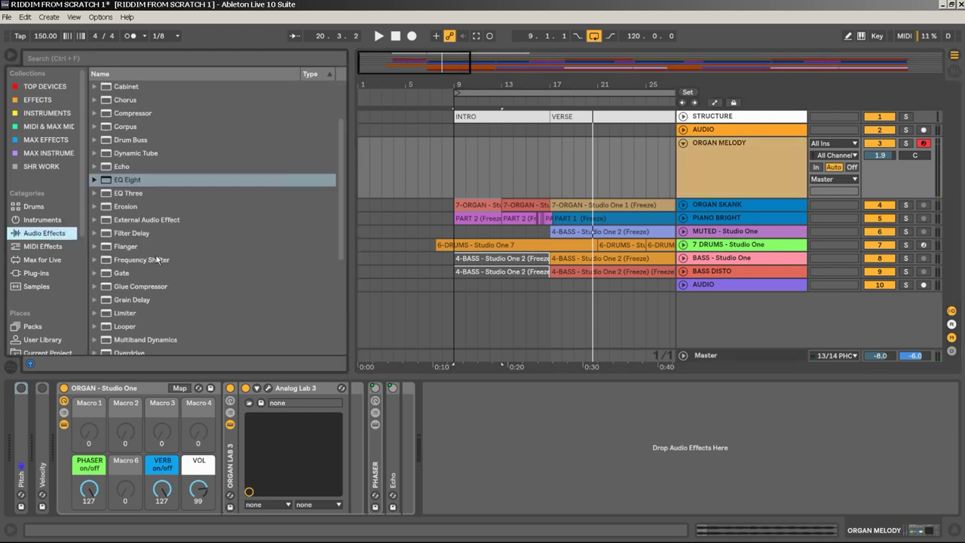
pyautogui.scroll(-8, 156, 259)
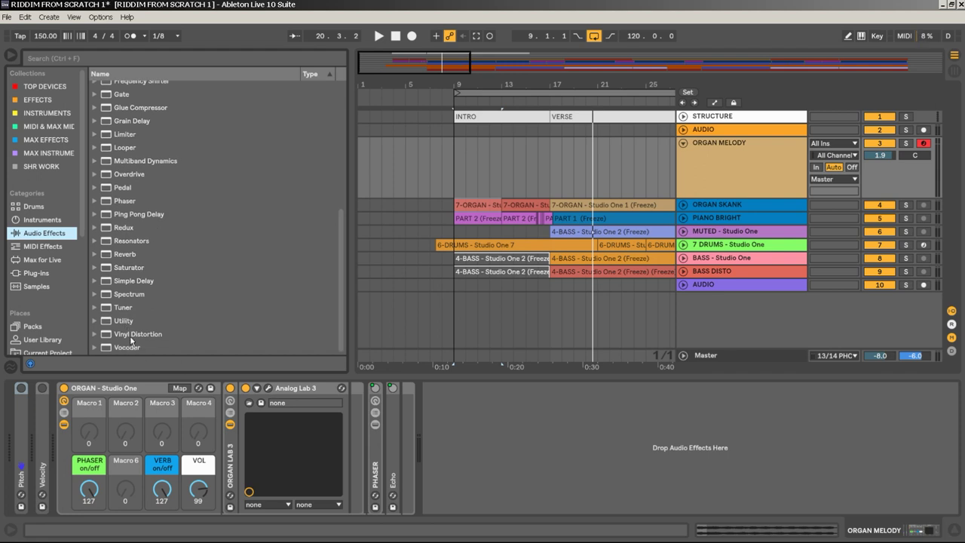
pyautogui.moveTo(136, 270); pyautogui.dragTo(456, 416)
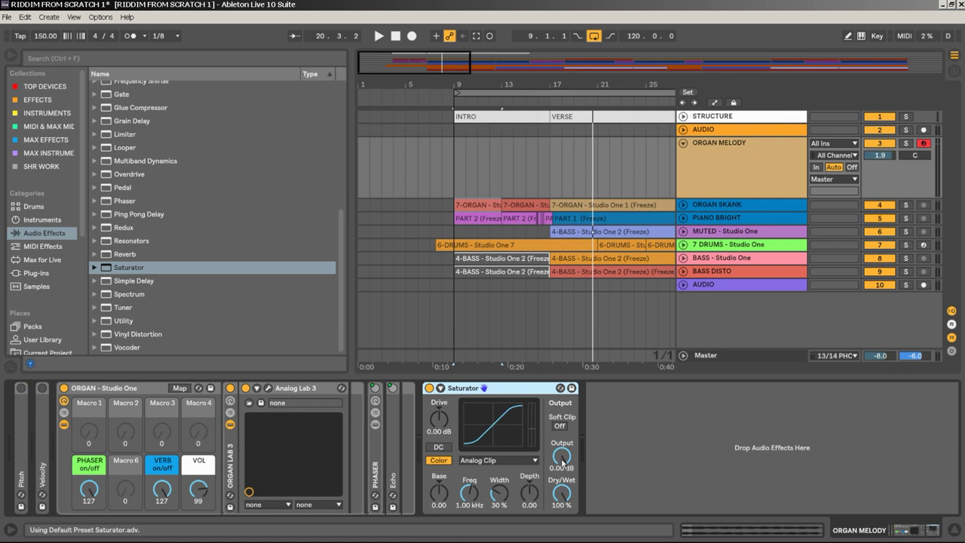
# Set the Saturator's drive to 13.7 dB and its output to -10.9 dB.
pyautogui.moveTo(568, 456); pyautogui.dragTo(569, 482)
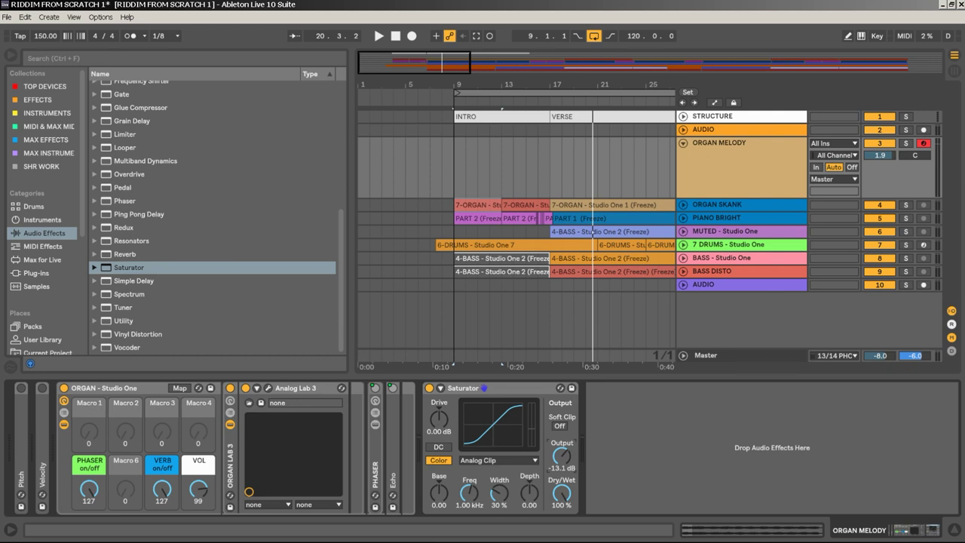
pyautogui.write('-12')
pyautogui.press('Return')
pyautogui.moveTo(439, 419); pyautogui.dragTo(438, 408)
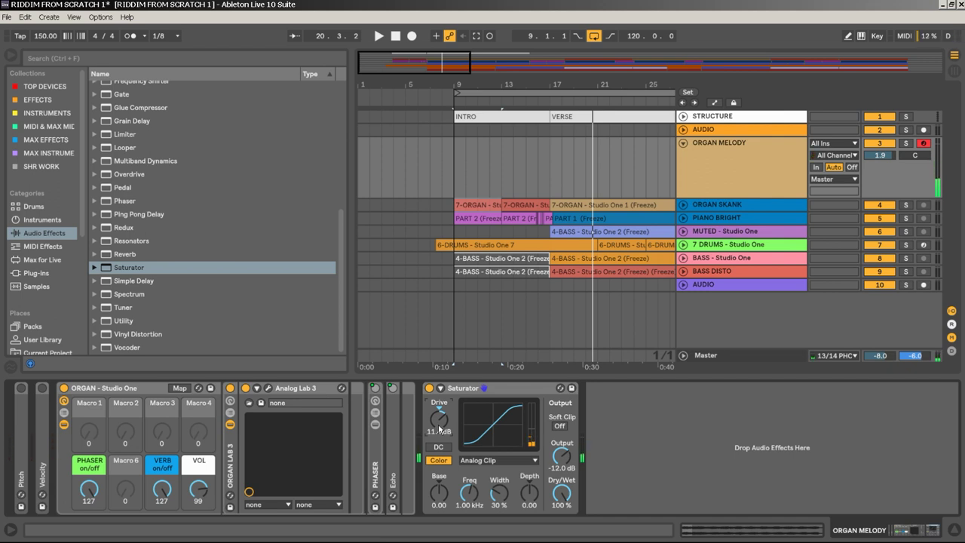
pyautogui.moveTo(561, 456); pyautogui.dragTo(561, 452)
# Record a new ORGAN MELODY take across the whole arrangement and stop at the end.
pyautogui.click(411, 36)
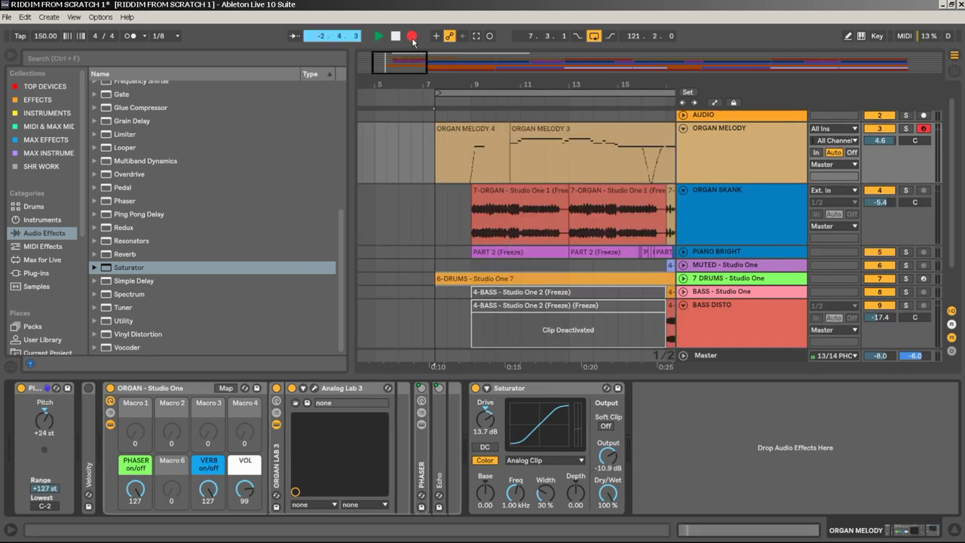
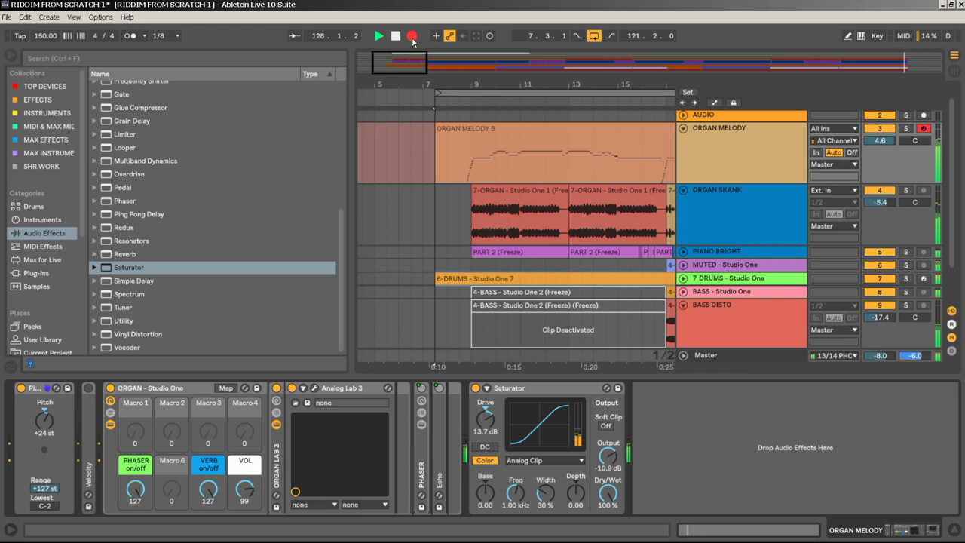
pyautogui.press('space')
# Trim the start of the recorded ORGAN MELODY clip to 8.3.1 and play back its opening.
pyautogui.moveTo(436, 83)
pyautogui.mouseDown()
pyautogui.moveTo(440, 130)
pyautogui.moveTo(472, 149)
pyautogui.moveTo(535, 148)
pyautogui.moveTo(518, 149)
pyautogui.mouseUp()
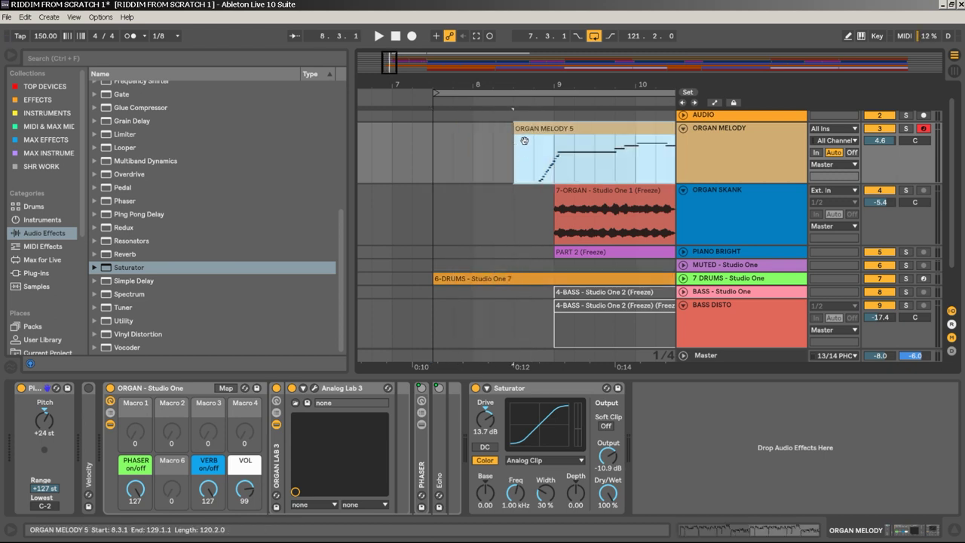
pyautogui.press('space')
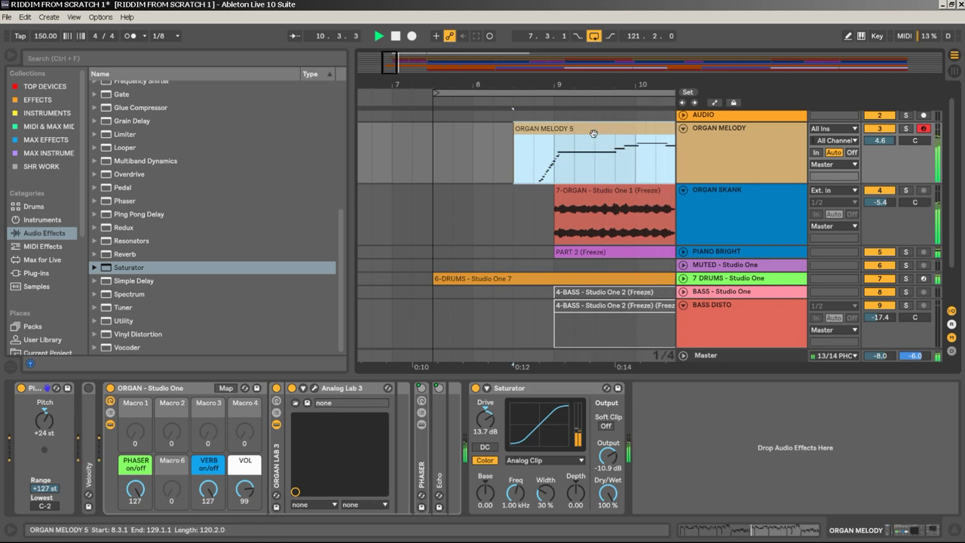
pyautogui.moveTo(574, 83); pyautogui.dragTo(511, 84)
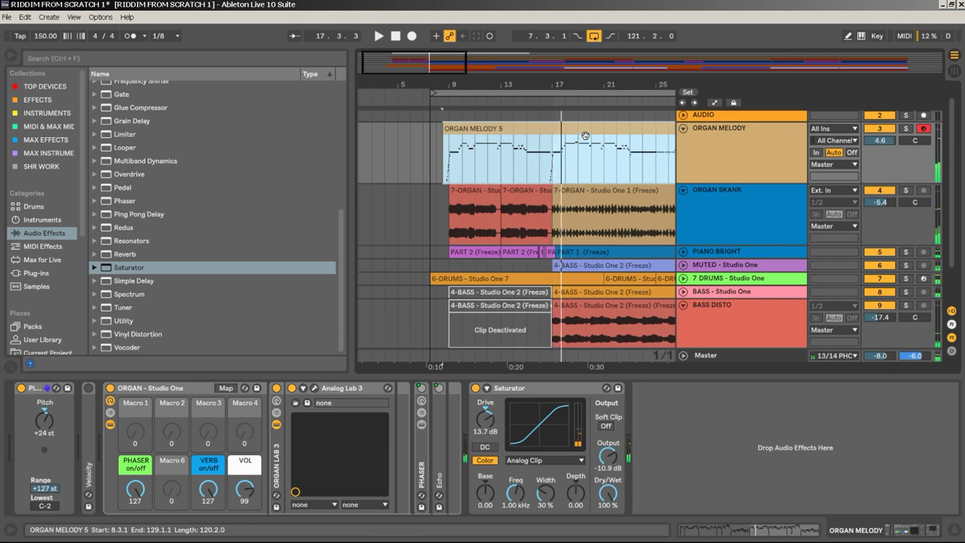
pyautogui.moveTo(586, 85); pyautogui.dragTo(406, 41)
pyautogui.click(455, 173)
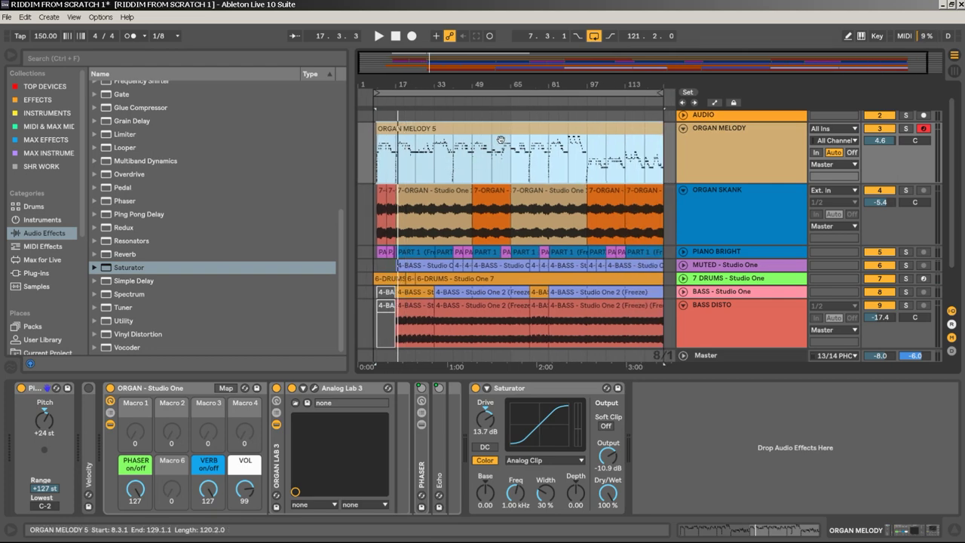
# Open the recorded ORGAN MELODY clip's notes in an enlarged editor and play the melody back from 9.1.1.
pyautogui.doubleClick(537, 130)
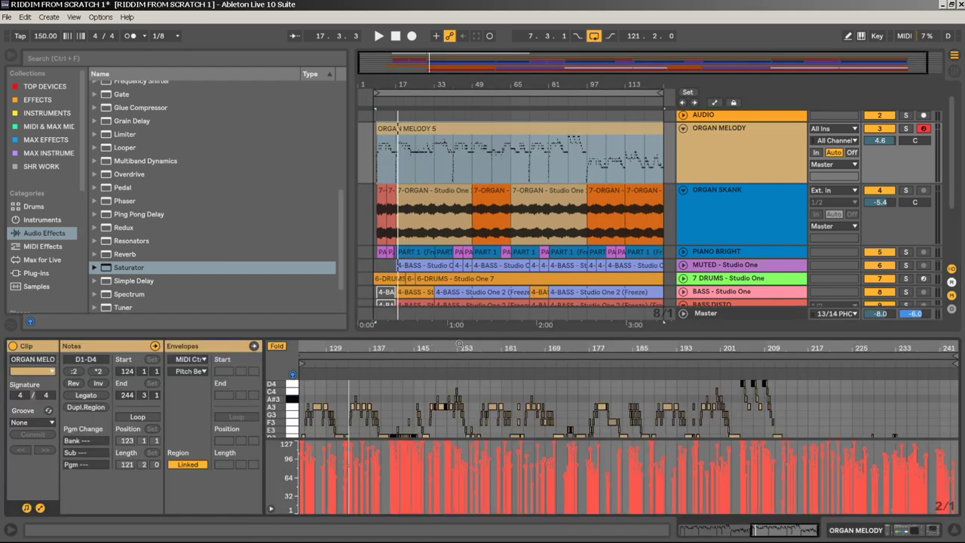
pyautogui.moveTo(464, 335); pyautogui.dragTo(464, 200)
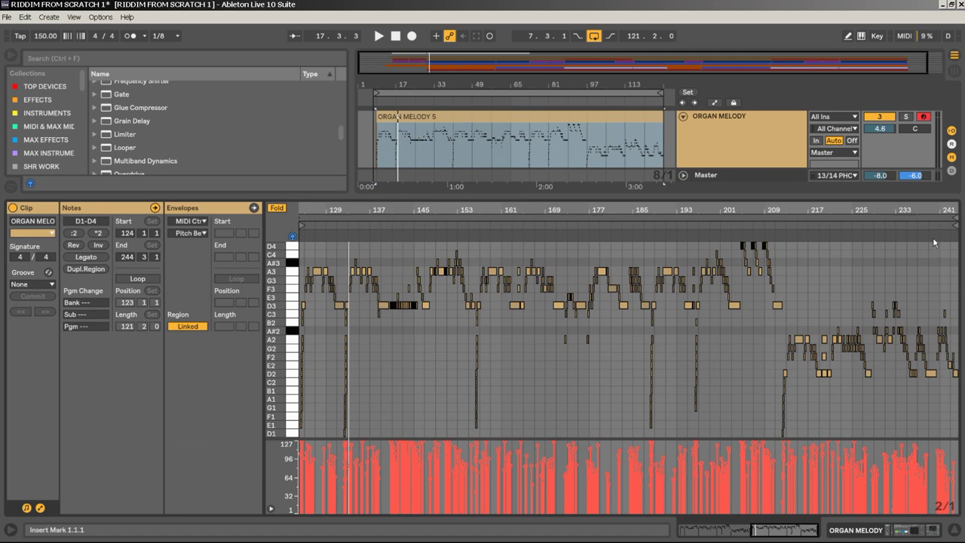
pyautogui.moveTo(616, 209); pyautogui.dragTo(596, 273)
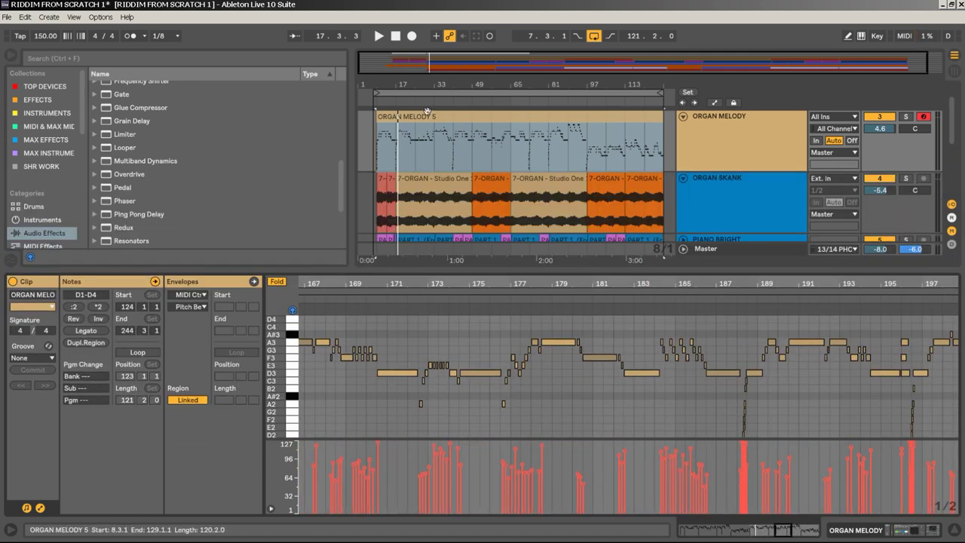
pyautogui.moveTo(377, 79); pyautogui.dragTo(423, 81)
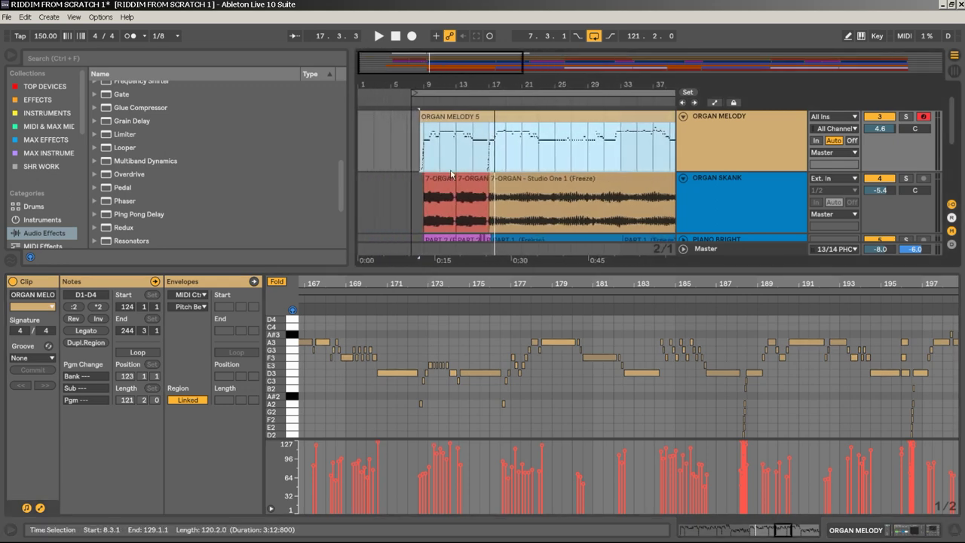
pyautogui.click(424, 168)
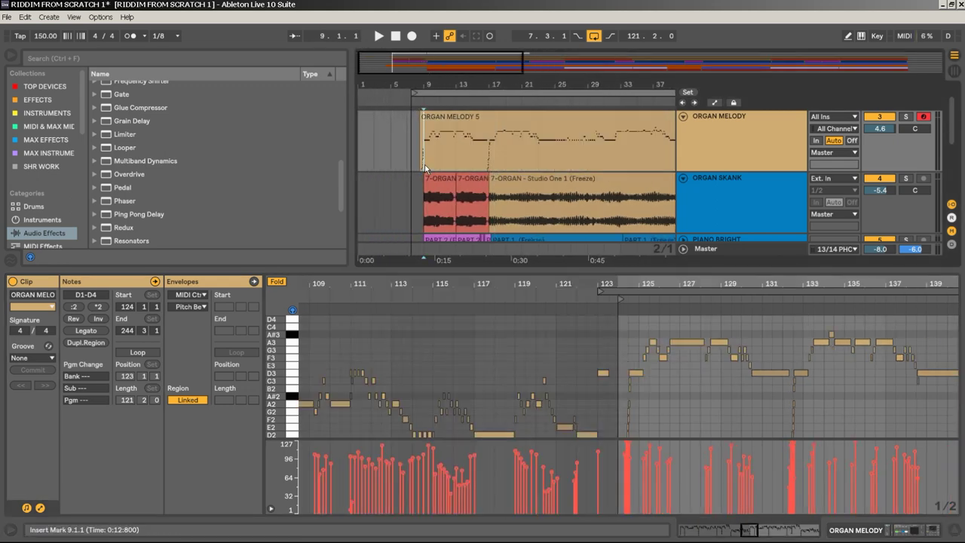
pyautogui.press('space')
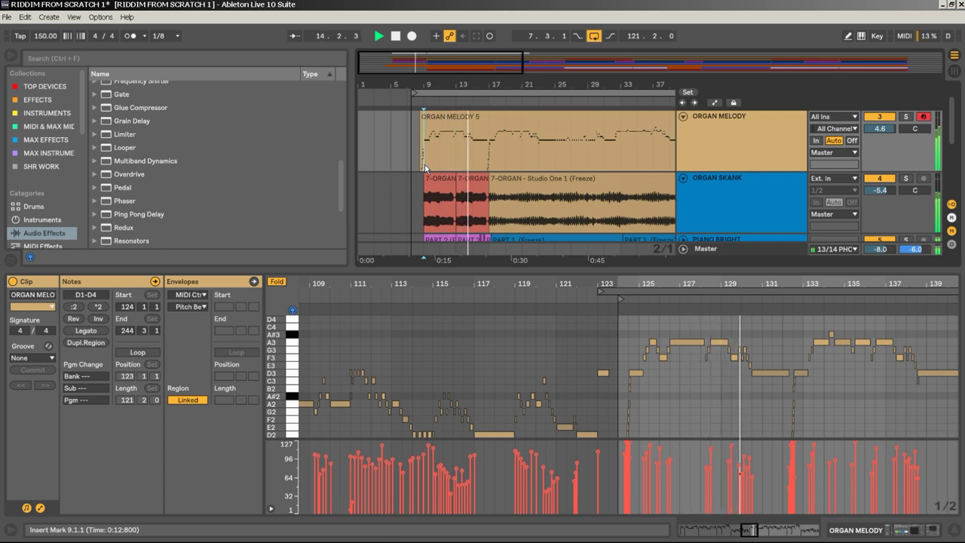
pyautogui.press('space')
pyautogui.moveTo(523, 85); pyautogui.dragTo(481, 85)
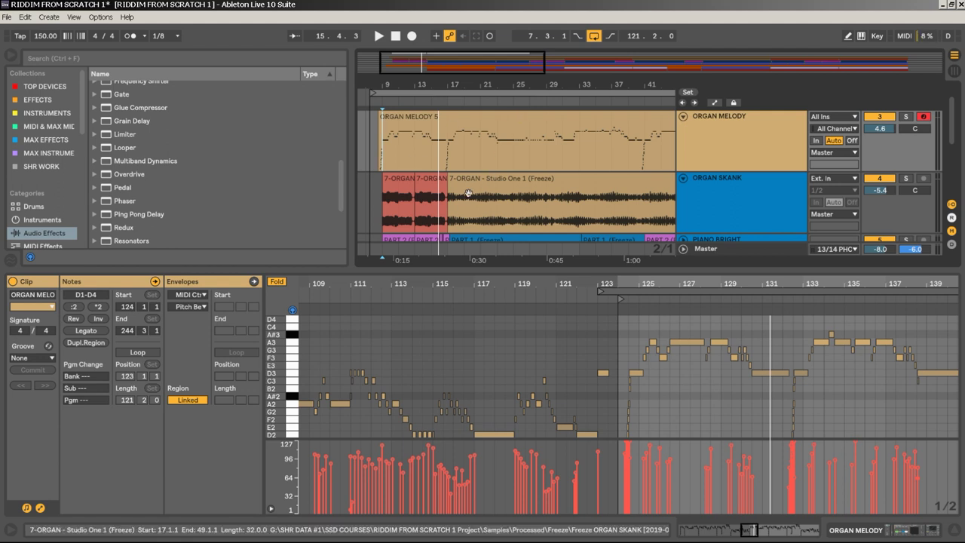
pyautogui.moveTo(612, 86); pyautogui.dragTo(488, 101)
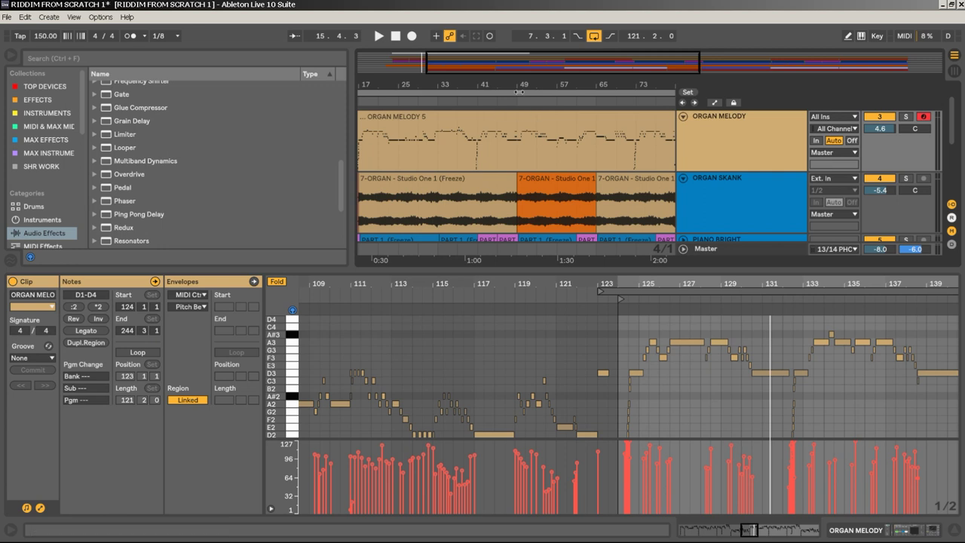
pyautogui.moveTo(508, 84); pyautogui.dragTo(487, 69)
pyautogui.moveTo(525, 104); pyautogui.dragTo(527, 107)
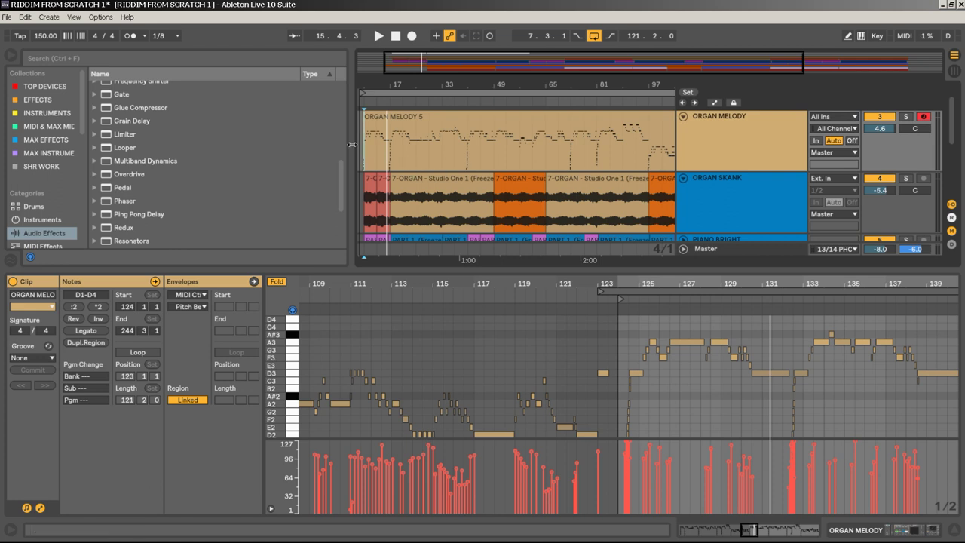
pyautogui.moveTo(364, 79); pyautogui.dragTo(364, 129)
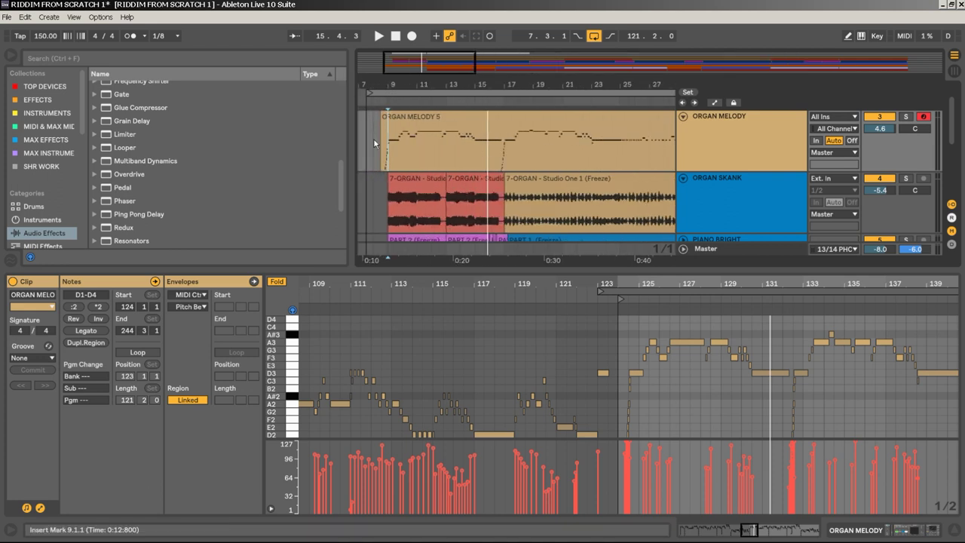
# Insert a new MIDI track below the last AUDIO track.
pyautogui.moveTo(466, 84); pyautogui.dragTo(420, 54)
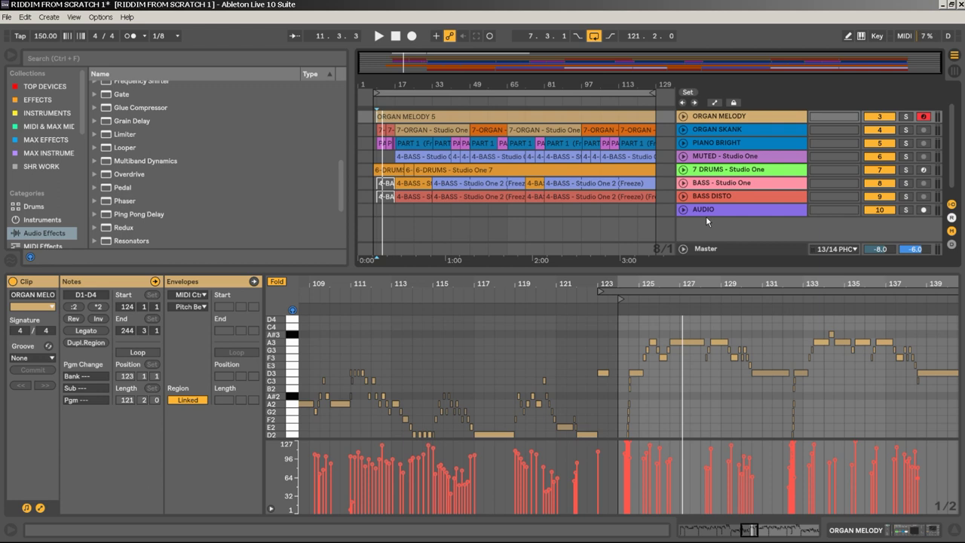
pyautogui.rightClick(706, 215)
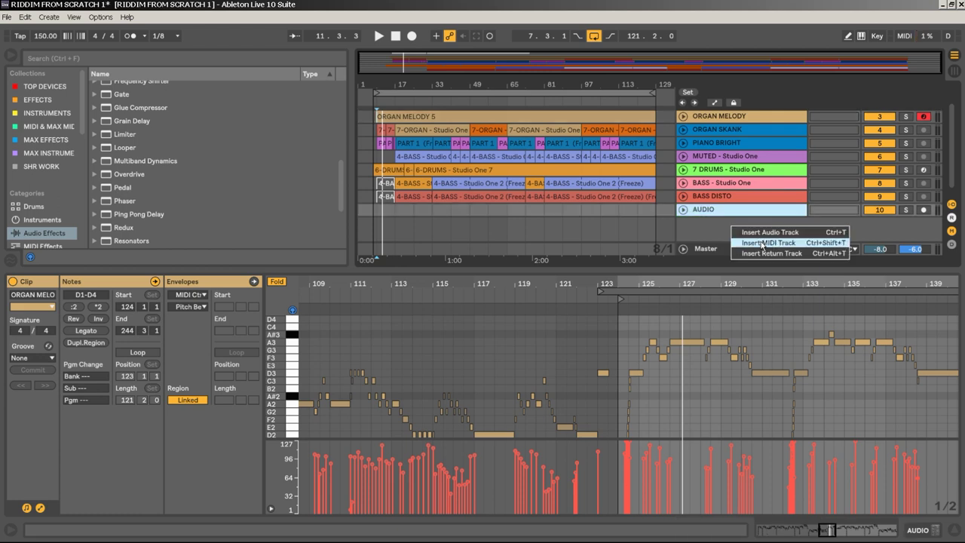
pyautogui.click(761, 242)
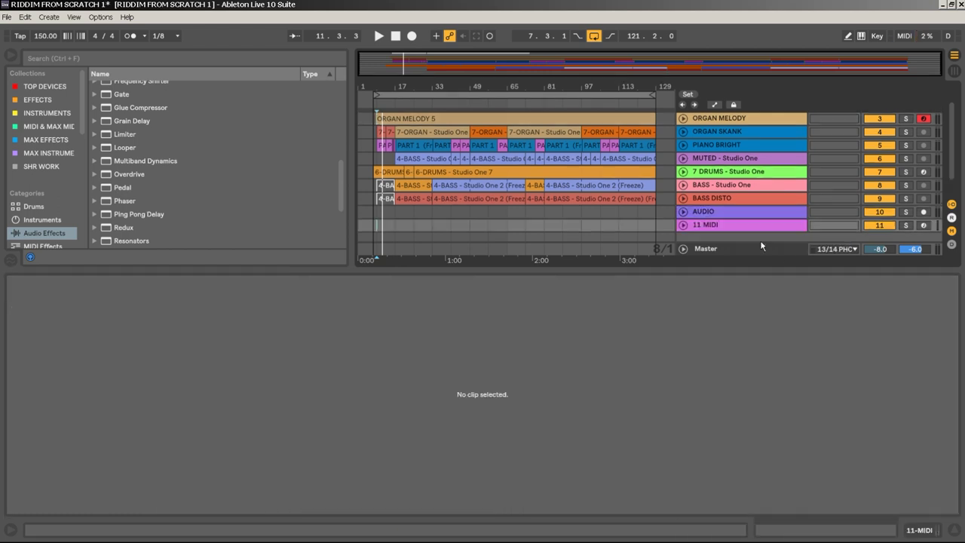
# Freeze the ORGAN MELODY track and flatten it to audio.
pyautogui.click(718, 118)
pyautogui.rightClick(718, 119)
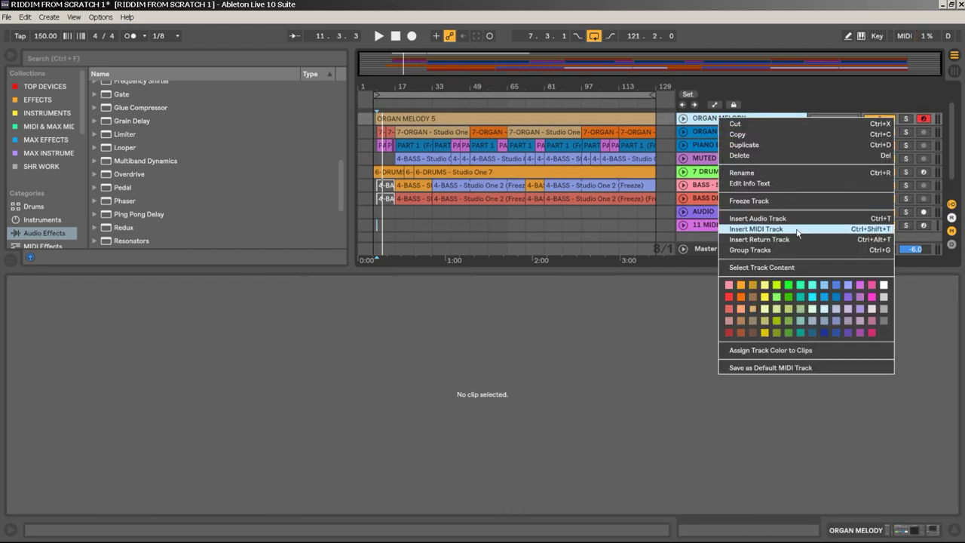
pyautogui.click(765, 201)
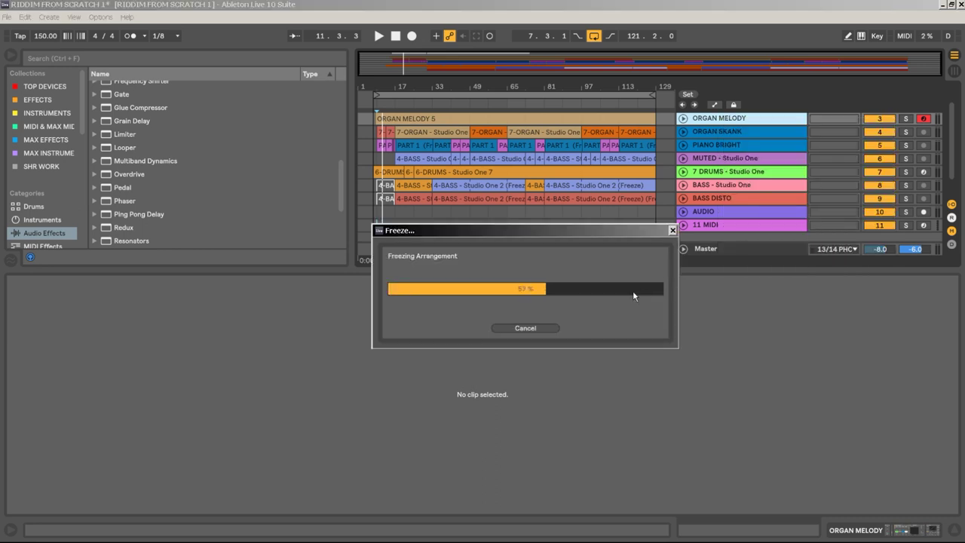
pyautogui.rightClick(745, 119)
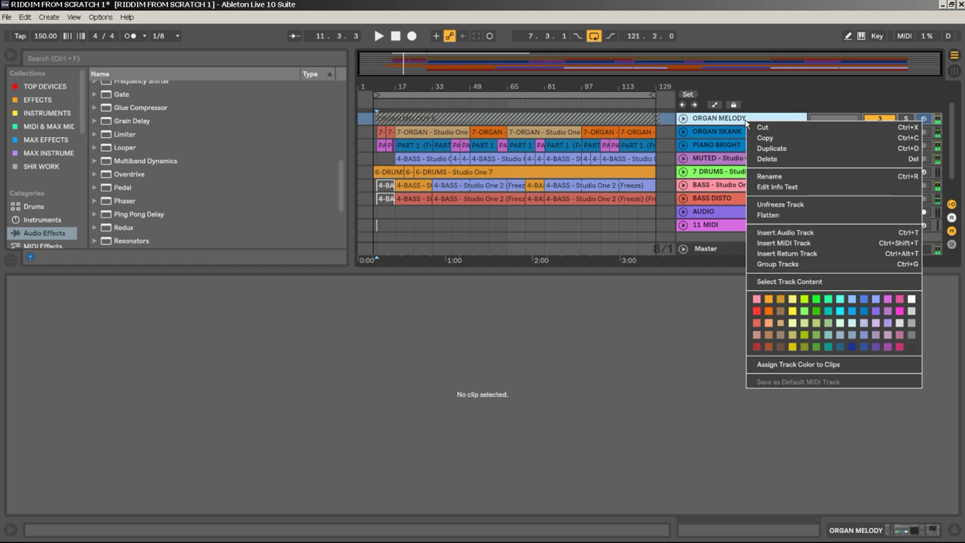
pyautogui.click(796, 216)
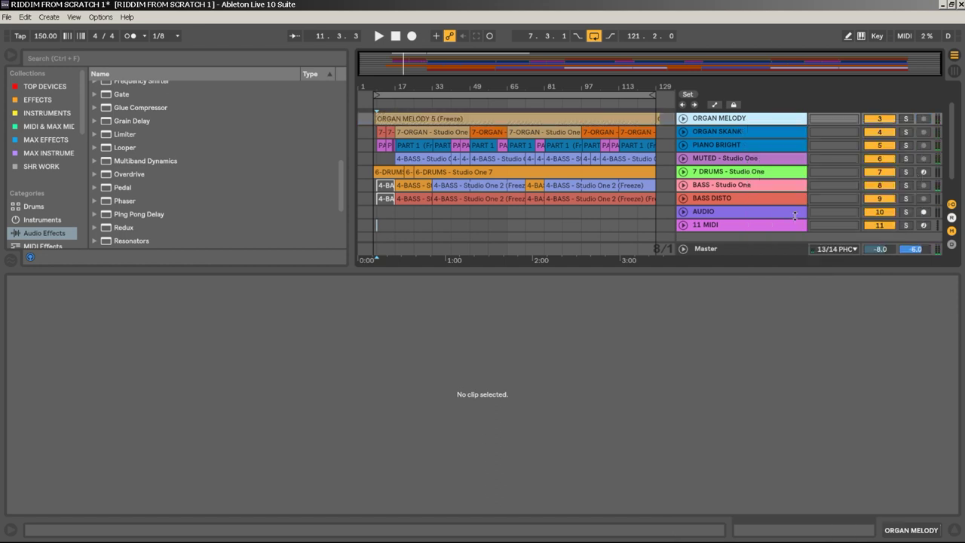
# Colour the unfolded ORGAN MELODY track bright yellow and assign the track colour to its clips.
pyautogui.click(683, 119)
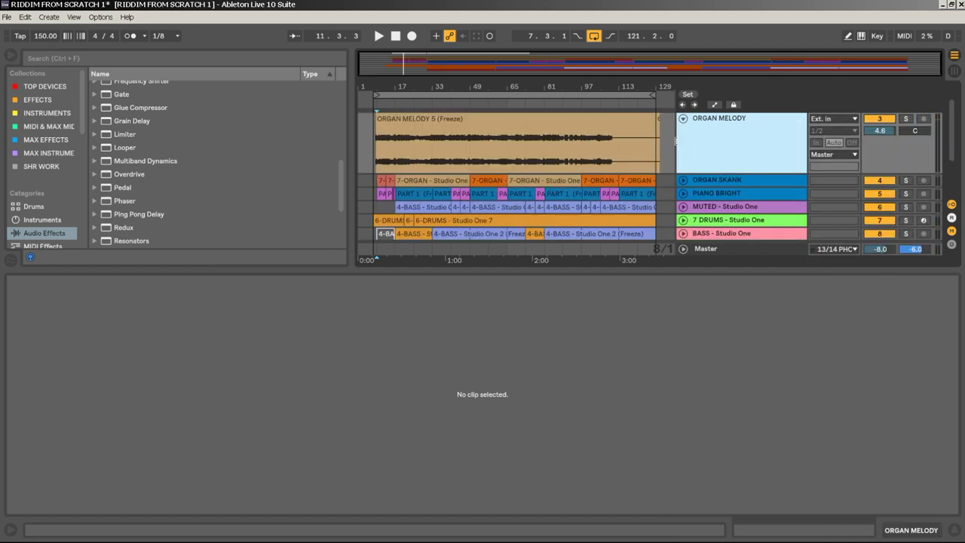
pyautogui.click(652, 122)
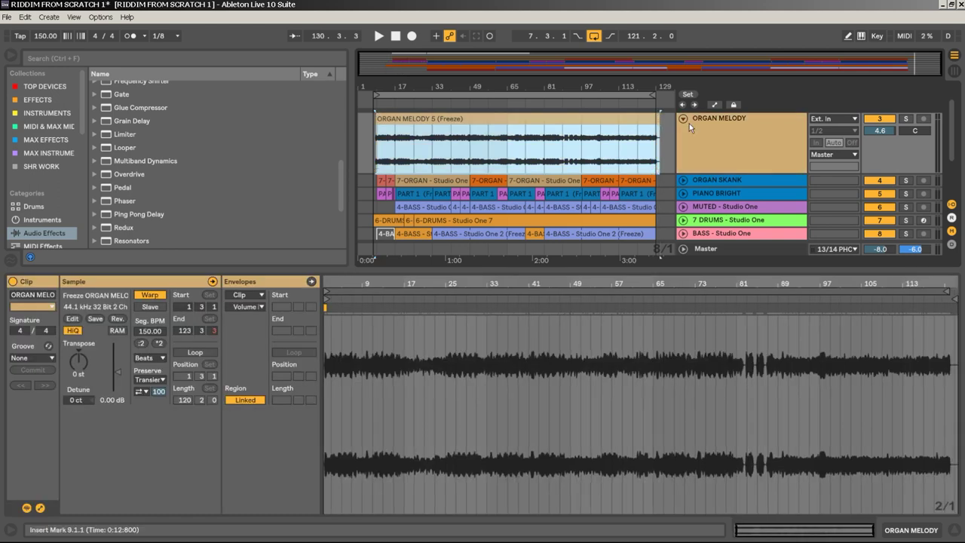
pyautogui.rightClick(749, 129)
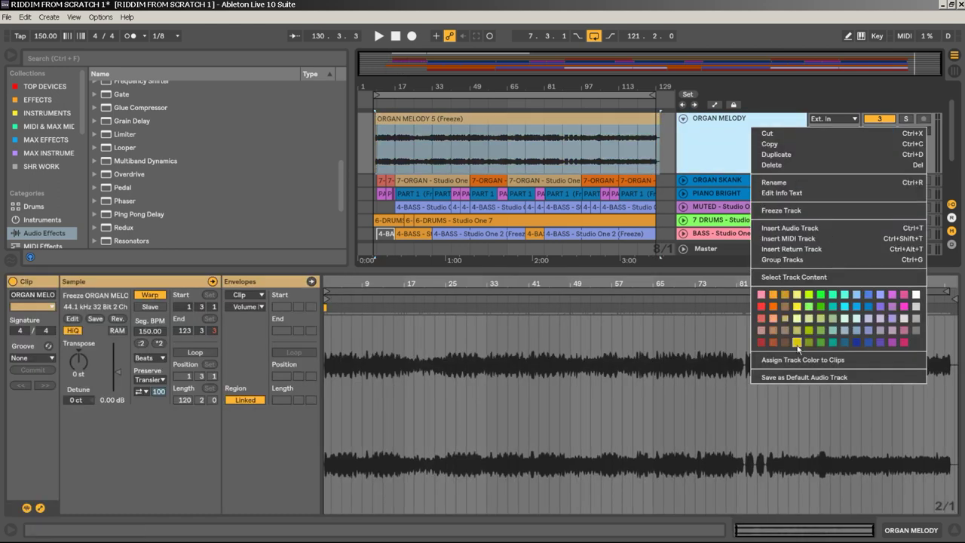
pyautogui.click(798, 312)
pyautogui.rightClick(733, 141)
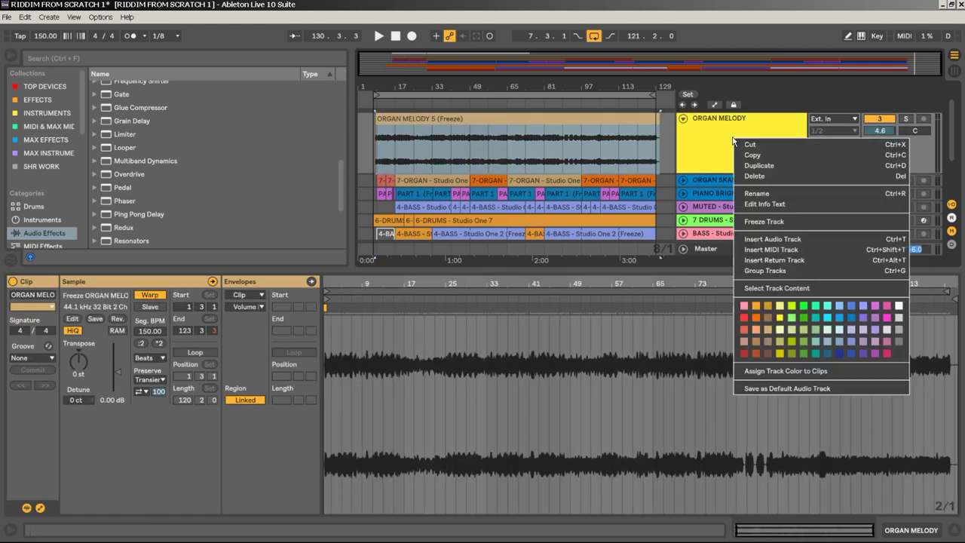
pyautogui.click(799, 370)
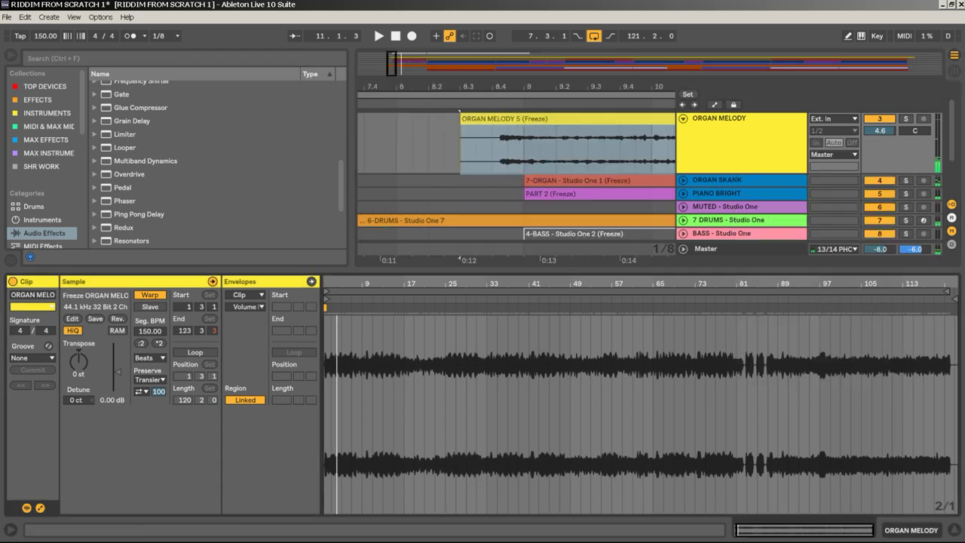
# Examine the opening of the flattened ORGAN MELODY audio up close and play it back.
pyautogui.moveTo(326, 282); pyautogui.dragTo(326, 392)
pyautogui.press('space')
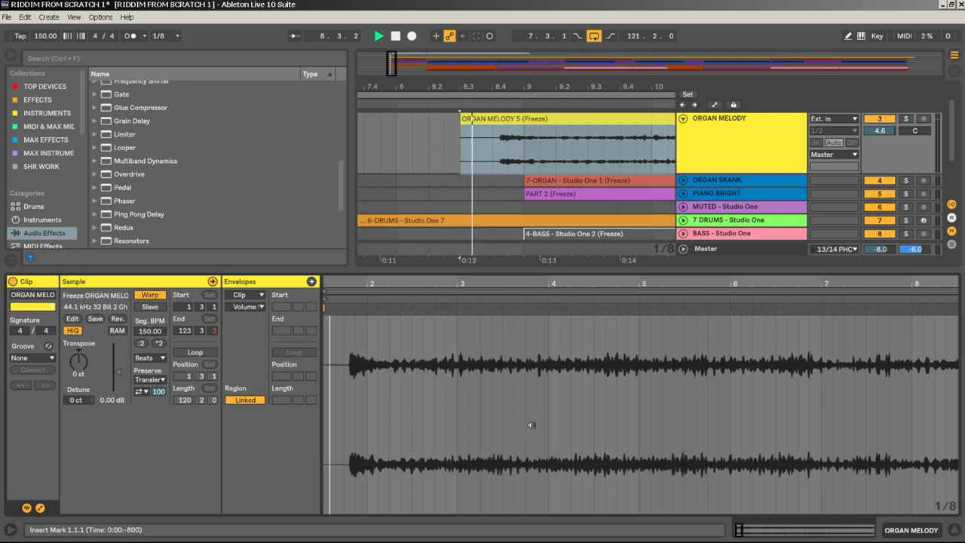
pyautogui.press('space')
pyautogui.press('space')
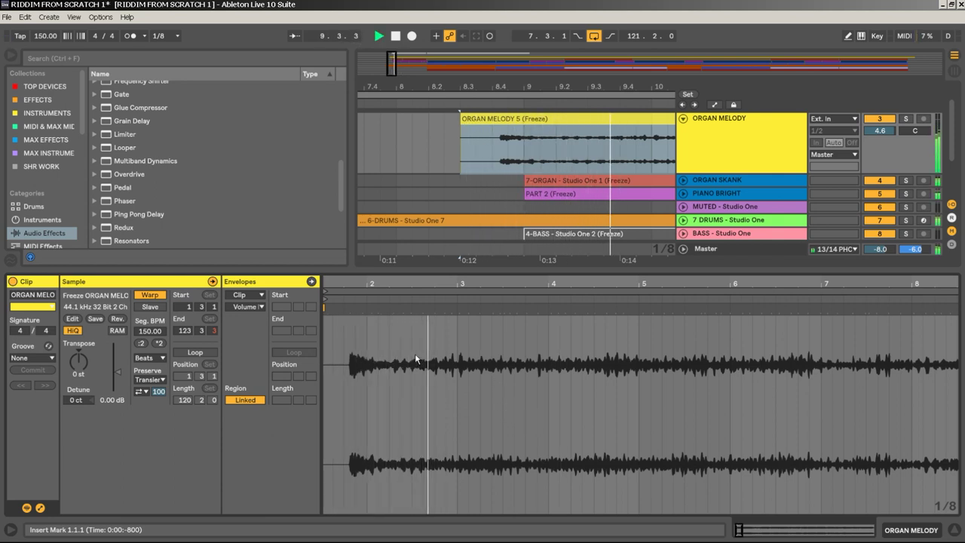
# Add warp markers around the first note of the ORGAN MELODY audio, shift its attack slightly later and check it by playback.
pyautogui.click(369, 312)
pyautogui.doubleClick(370, 311)
pyautogui.moveTo(351, 312); pyautogui.dragTo(346, 313)
pyautogui.press('space')
pyautogui.press('space')
pyautogui.press('space')
pyautogui.moveTo(345, 309); pyautogui.dragTo(355, 309)
pyautogui.press('space')
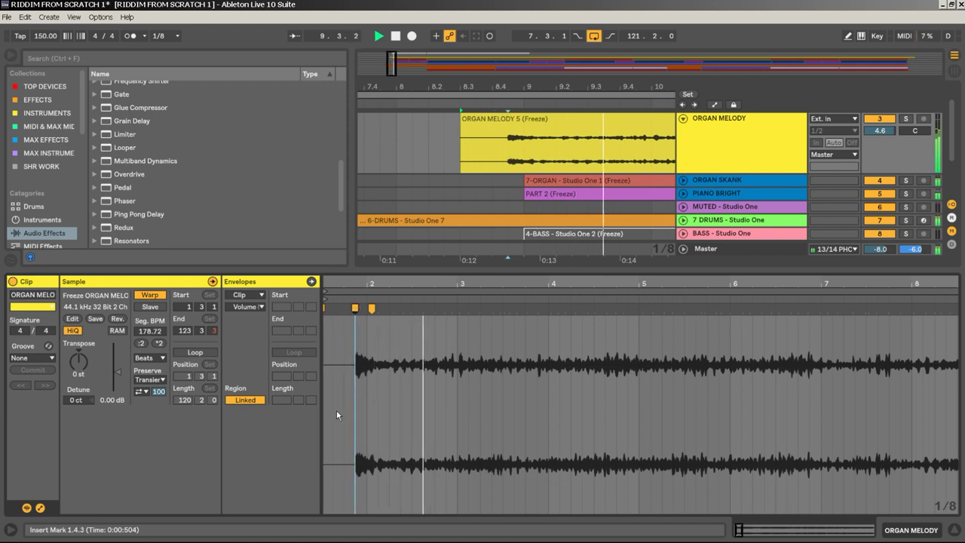
pyautogui.press('space')
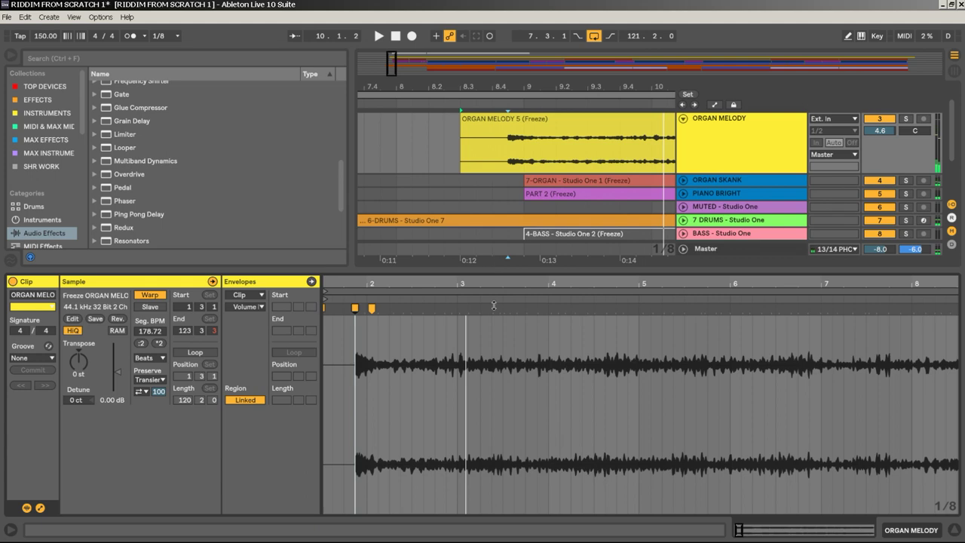
# Hide the clip editor, fold the ORGAN MELODY track and rename the new MIDI track as HORNS.
pyautogui.hotkey('ctrl', 'alt', 'l')
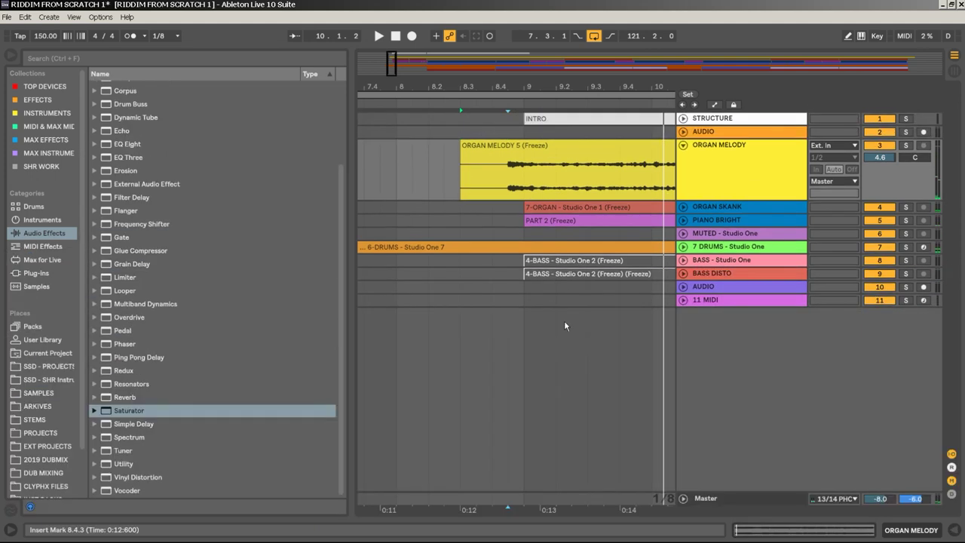
pyautogui.click(683, 145)
pyautogui.click(716, 256)
pyautogui.hotkey('ctrl', 'r')
pyautogui.write('HORNS')
pyautogui.press('Return')
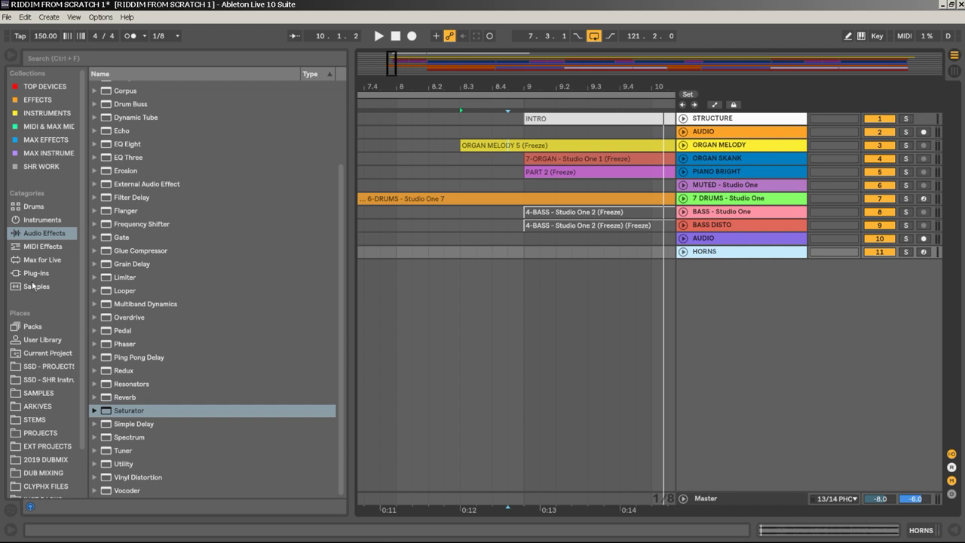
# Load the HORNS - Studio One.adg preset from the Studio One Kit onto the HORNS track and arm it.
pyautogui.click(58, 383)
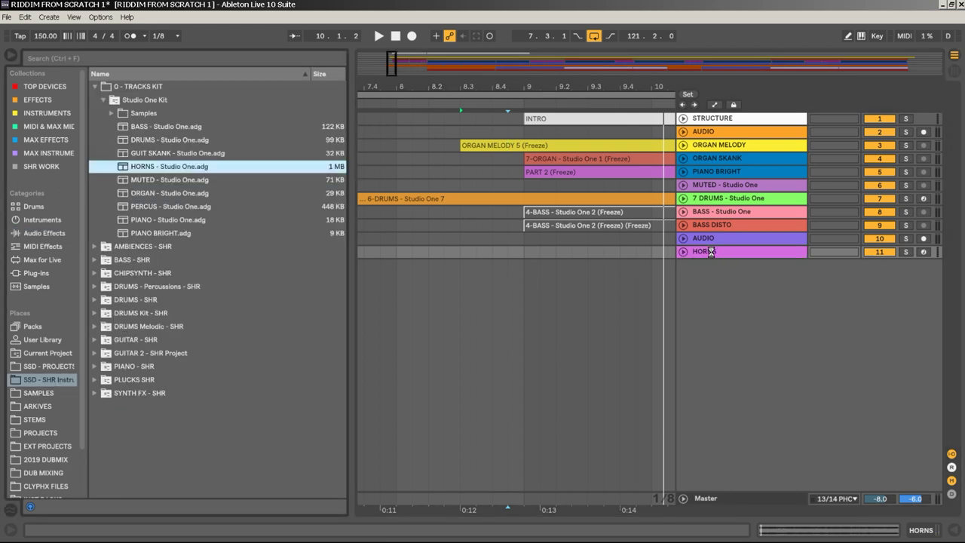
pyautogui.moveTo(711, 251); pyautogui.dragTo(711, 251)
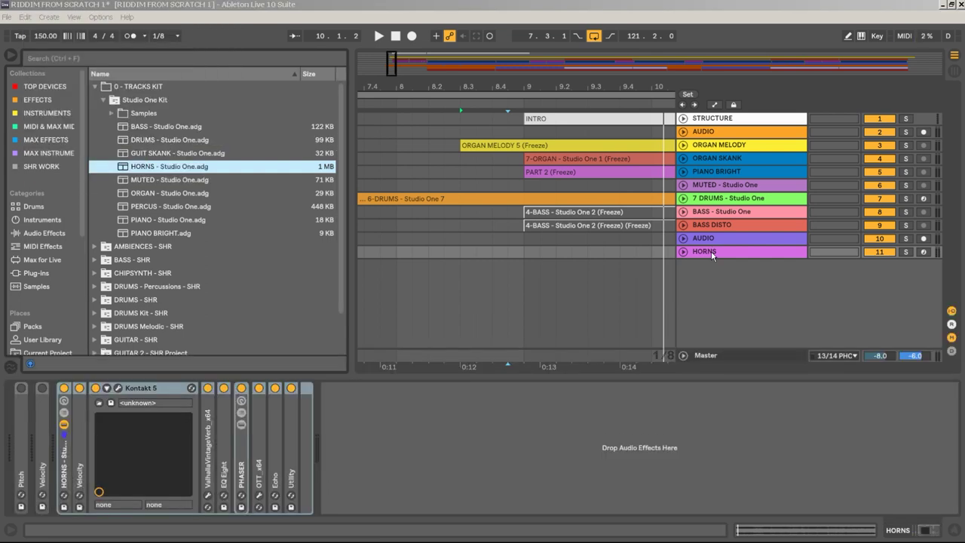
pyautogui.click(711, 251)
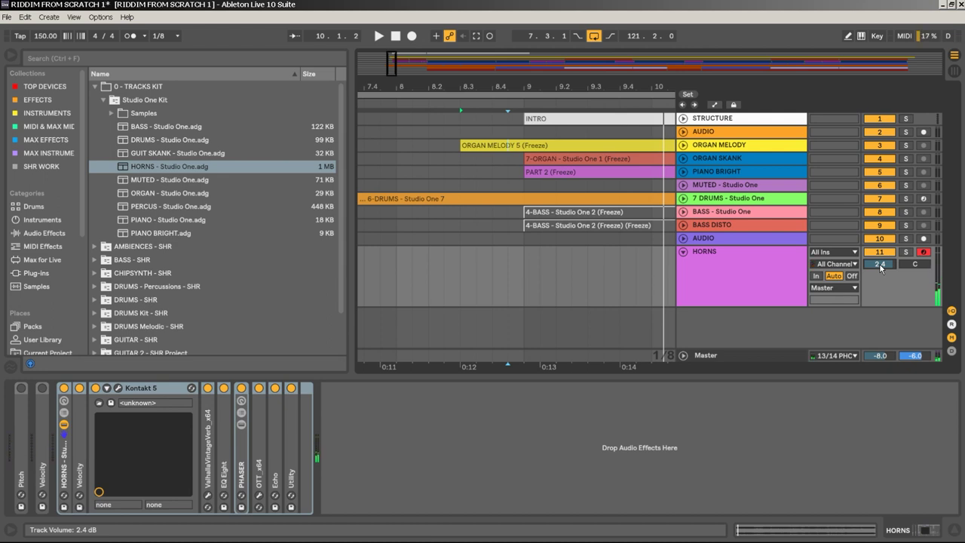
# Record a HORNS take across the whole arrangement starting from 7.3.1.
pyautogui.click(494, 199)
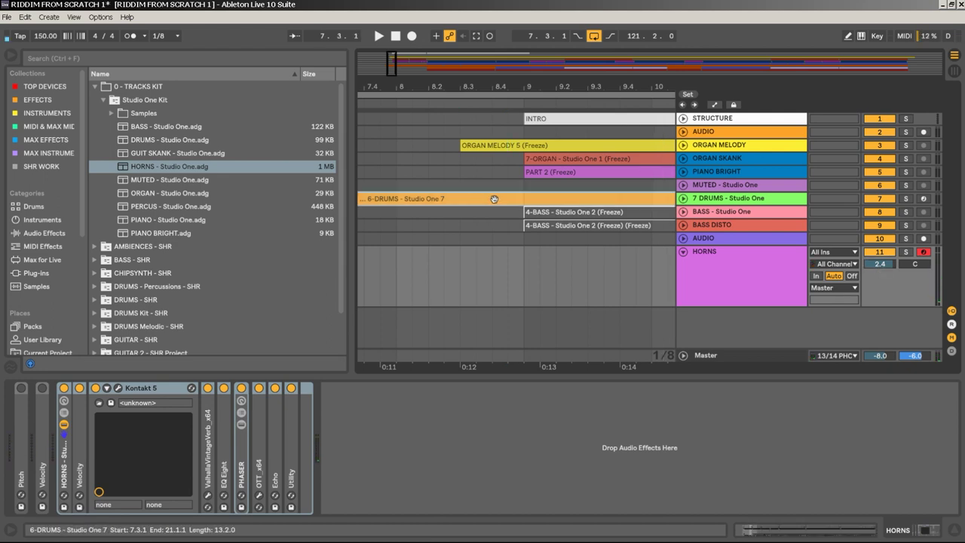
pyautogui.click(412, 36)
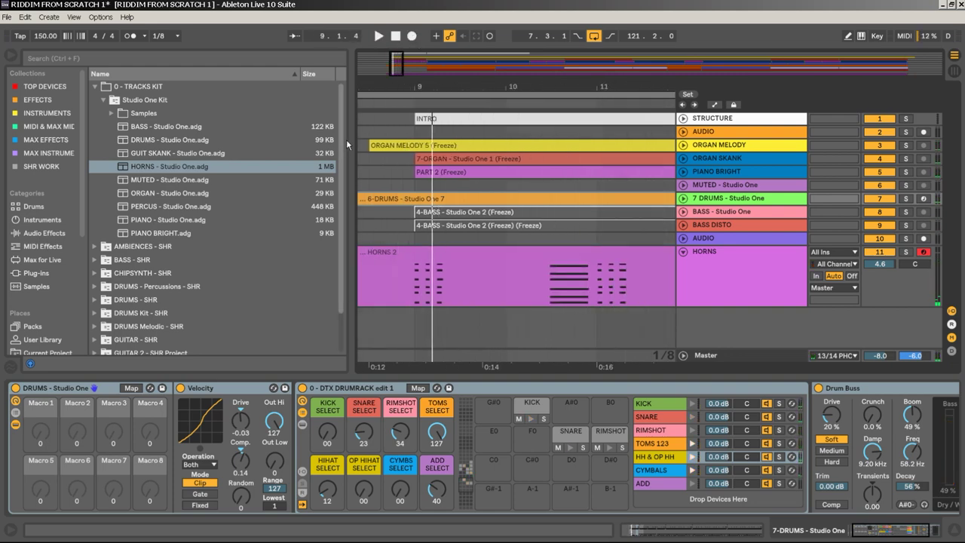
# Widen the arrangement by narrowing the browser and view the recorded HORNS clip's notes in an enlarged editor.
pyautogui.moveTo(351, 140); pyautogui.dragTo(202, 140)
pyautogui.moveTo(340, 86); pyautogui.dragTo(261, 15)
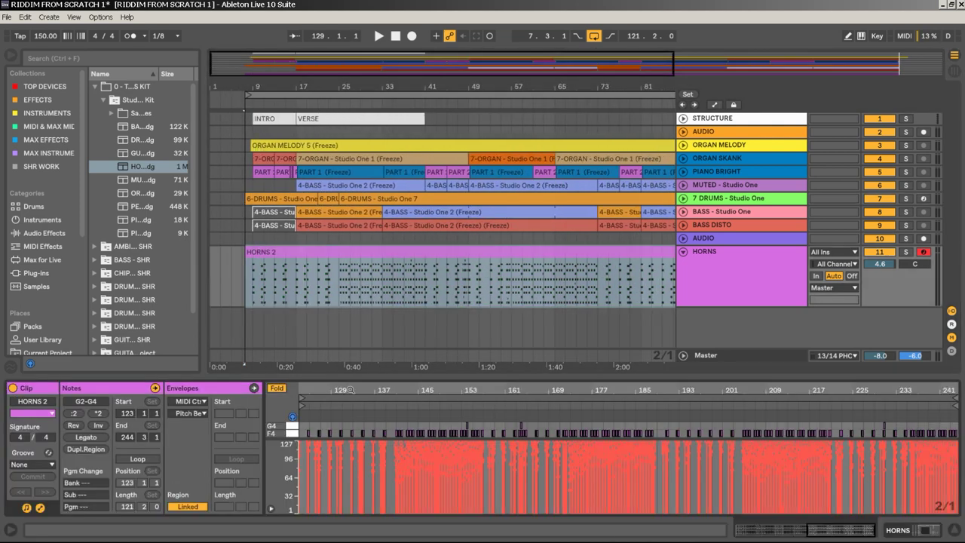
pyautogui.moveTo(355, 375); pyautogui.dragTo(363, 203)
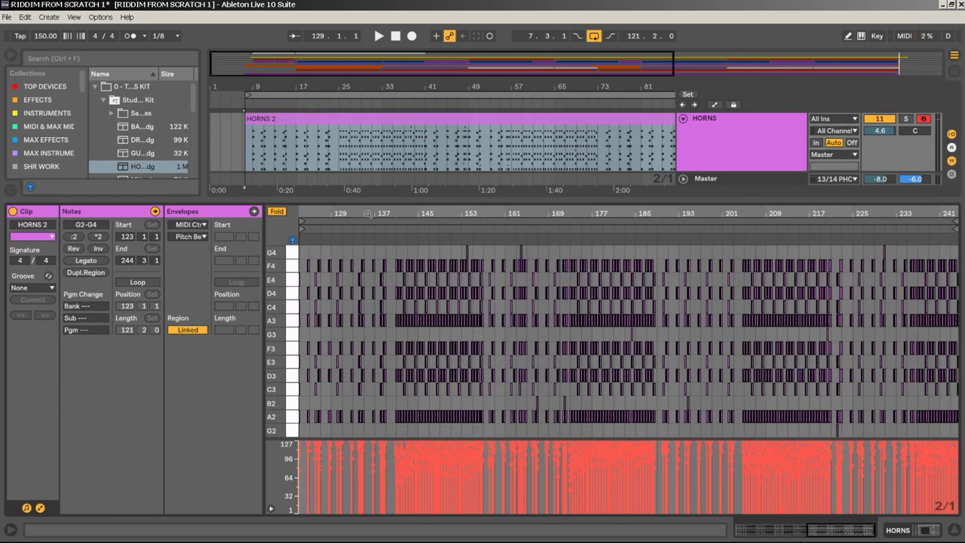
# Delete the stray G4 and B2 notes from the recorded HORNS clip.
pyautogui.click(293, 253)
pyautogui.hotkey('ctrl', 'a')
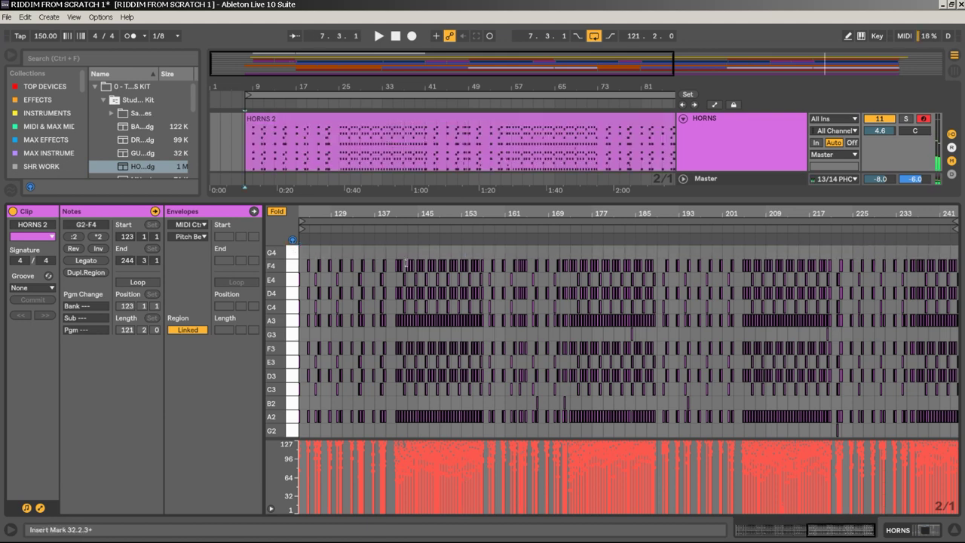
pyautogui.click(293, 404)
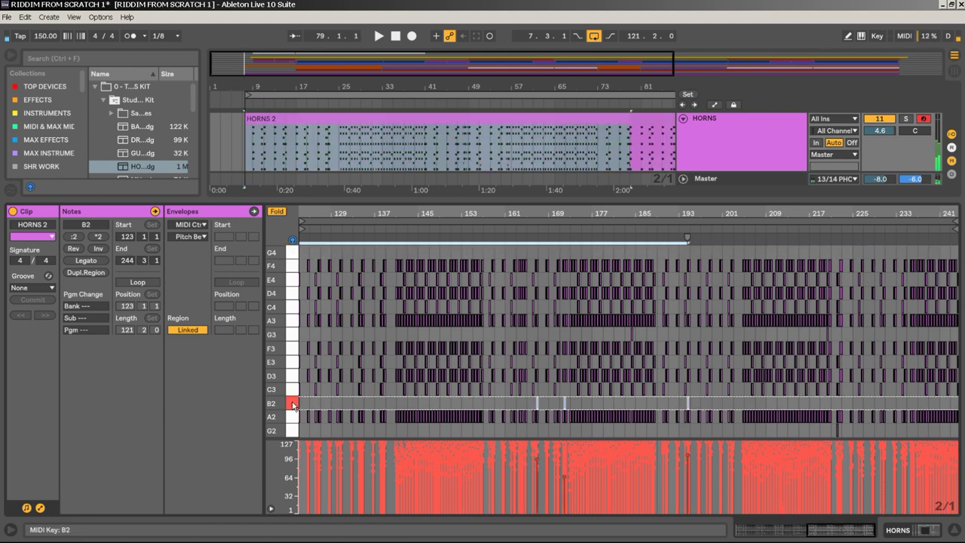
pyautogui.press('Delete')
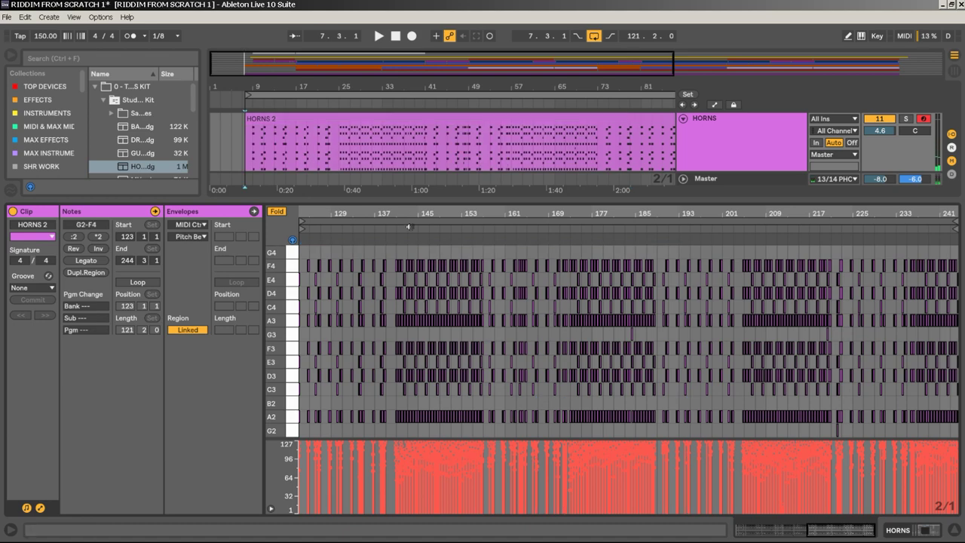
# Quantize the start of the HORNS clip's notes to the current grid at 74% and play the result.
pyautogui.moveTo(417, 210); pyautogui.dragTo(542, 339)
pyautogui.moveTo(543, 249)
pyautogui.mouseDown()
pyautogui.moveTo(543, 260)
pyautogui.moveTo(448, 232)
pyautogui.moveTo(432, 212)
pyautogui.moveTo(392, 215)
pyautogui.mouseUp()
pyautogui.rightClick(621, 275)
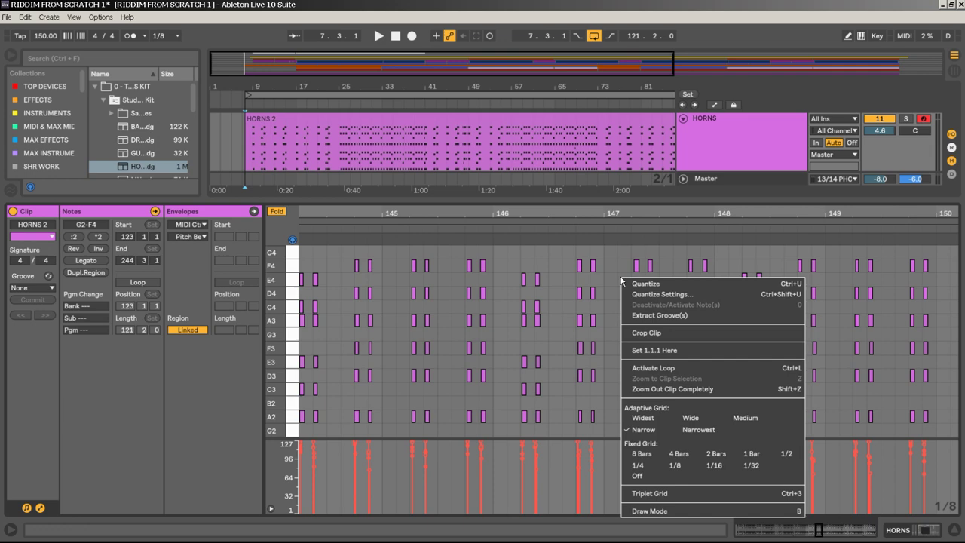
pyautogui.click(651, 295)
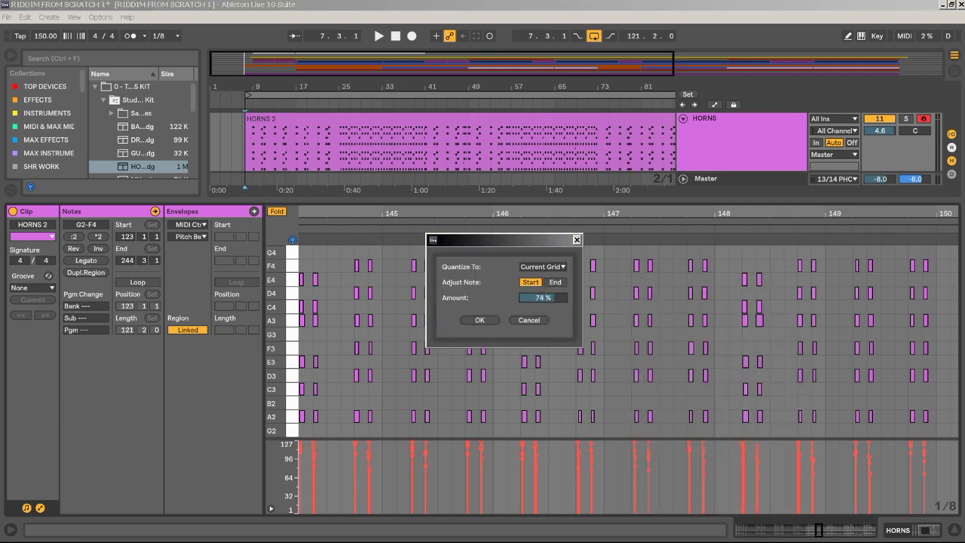
pyautogui.click(478, 320)
pyautogui.press('space')
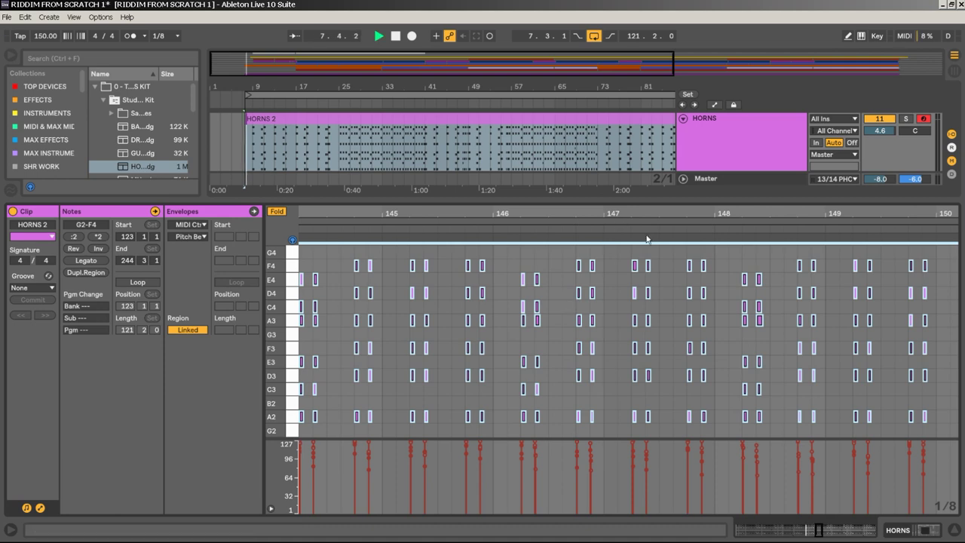
# Raise the velocities of the softer notes across the HORNS clip to about 106–118.
pyautogui.moveTo(444, 213); pyautogui.dragTo(443, 162)
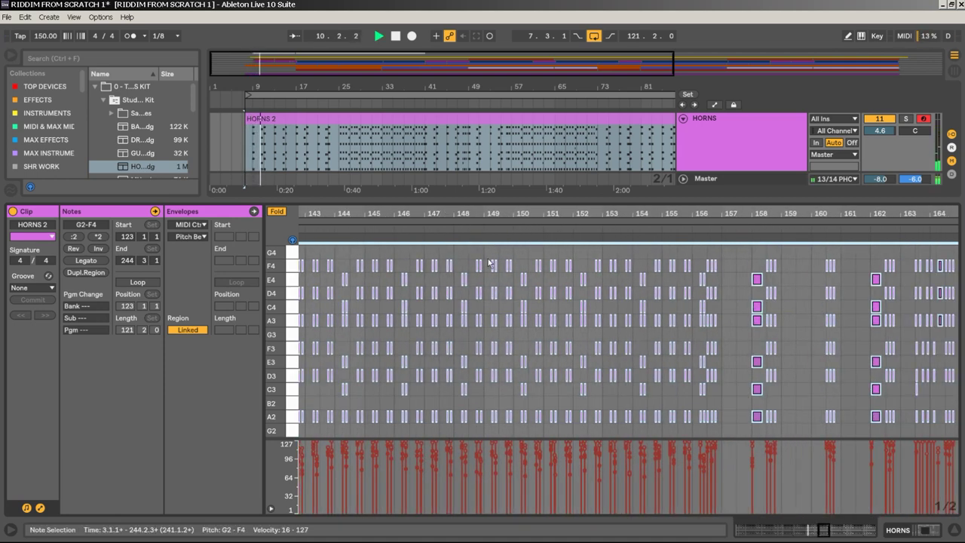
pyautogui.moveTo(514, 208); pyautogui.dragTo(571, 491)
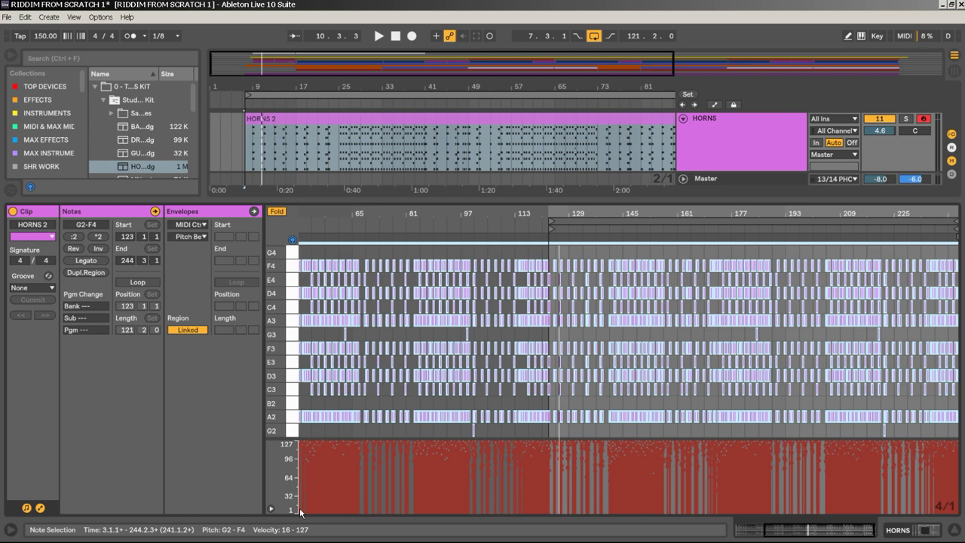
pyautogui.moveTo(300, 510)
pyautogui.mouseDown()
pyautogui.moveTo(890, 471)
pyautogui.moveTo(959, 478)
pyautogui.mouseUp()
pyautogui.moveTo(879, 482); pyautogui.dragTo(879, 448)
pyautogui.moveTo(300, 496); pyautogui.dragTo(940, 445)
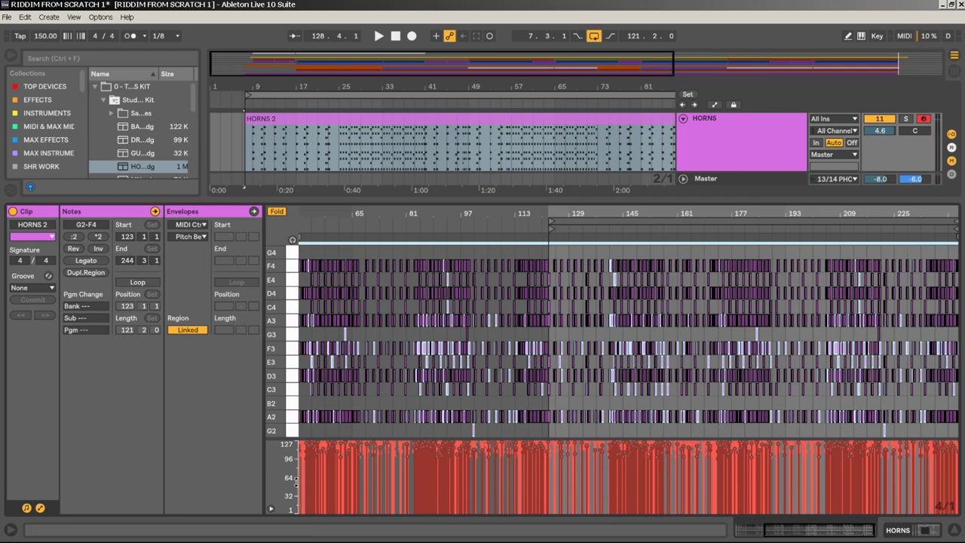
pyautogui.moveTo(299, 483); pyautogui.dragTo(953, 459)
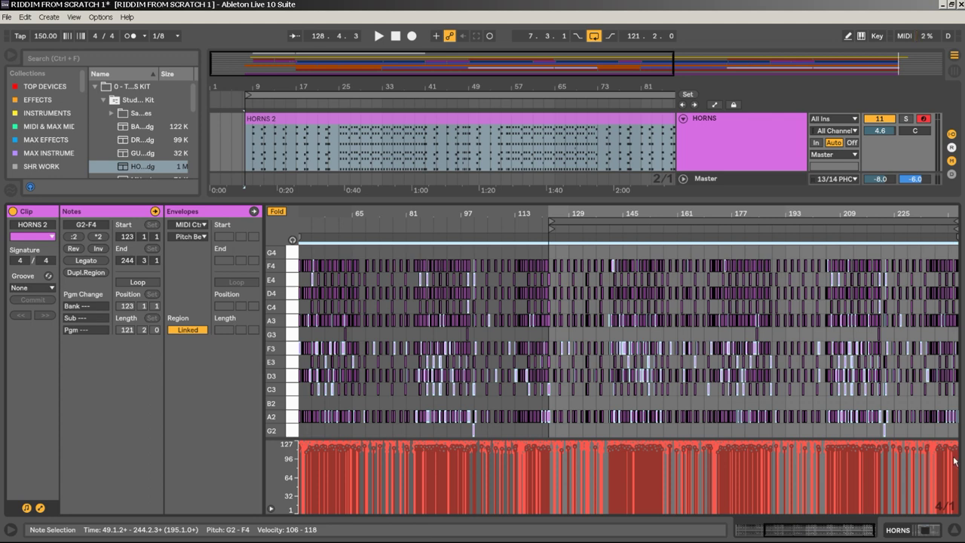
# Shrink the clip editor to reveal all the tracks, and freeze and flatten the HORNS track to audio.
pyautogui.press('space')
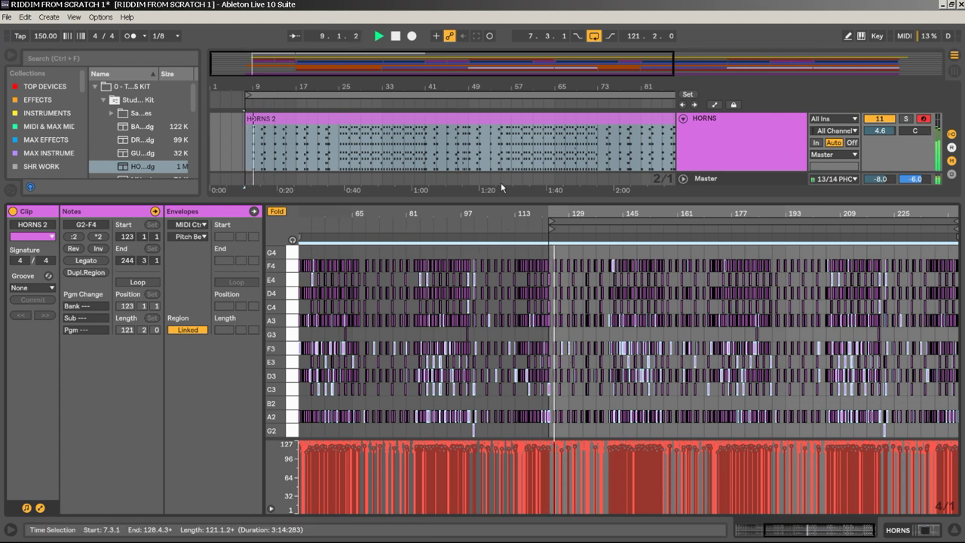
pyautogui.moveTo(498, 332); pyautogui.dragTo(498, 381)
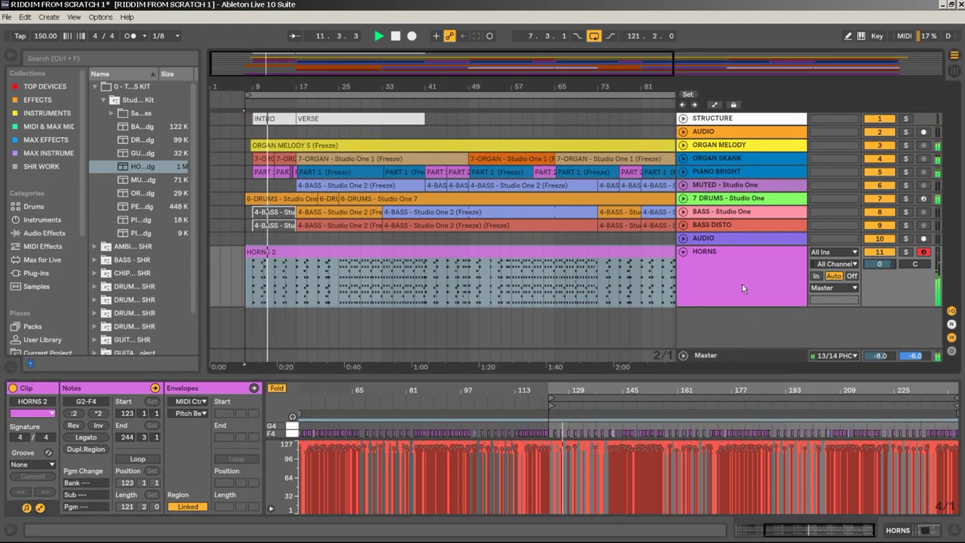
pyautogui.click(724, 260)
pyautogui.rightClick(723, 260)
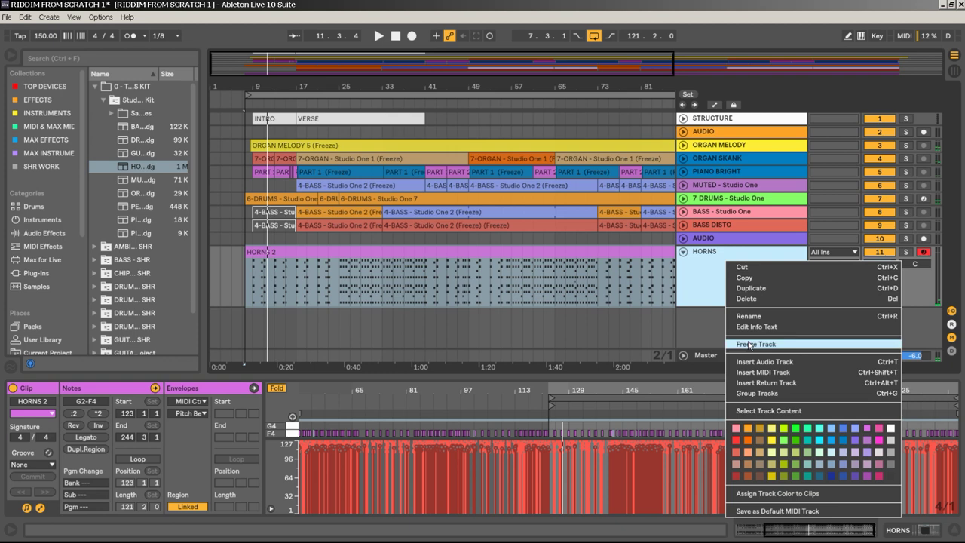
pyautogui.click(750, 344)
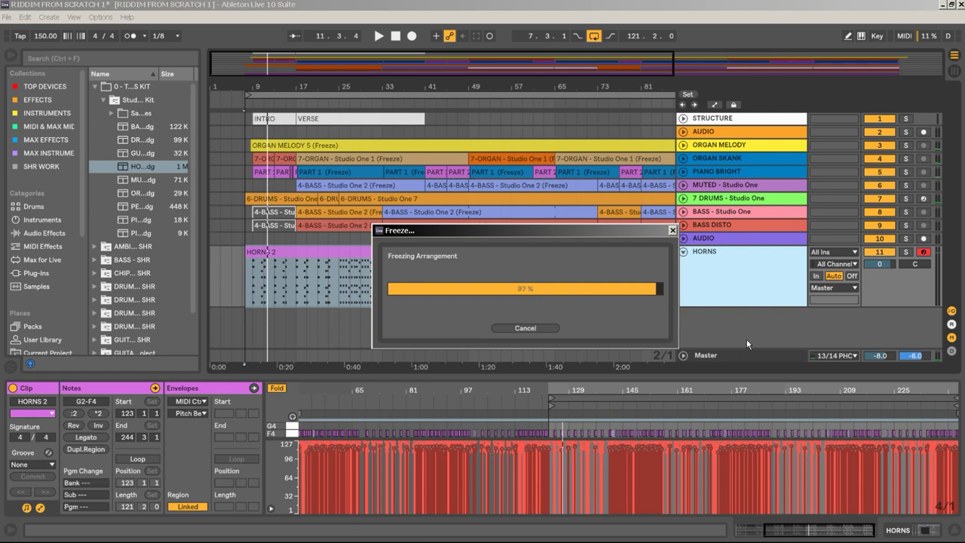
pyautogui.rightClick(758, 268)
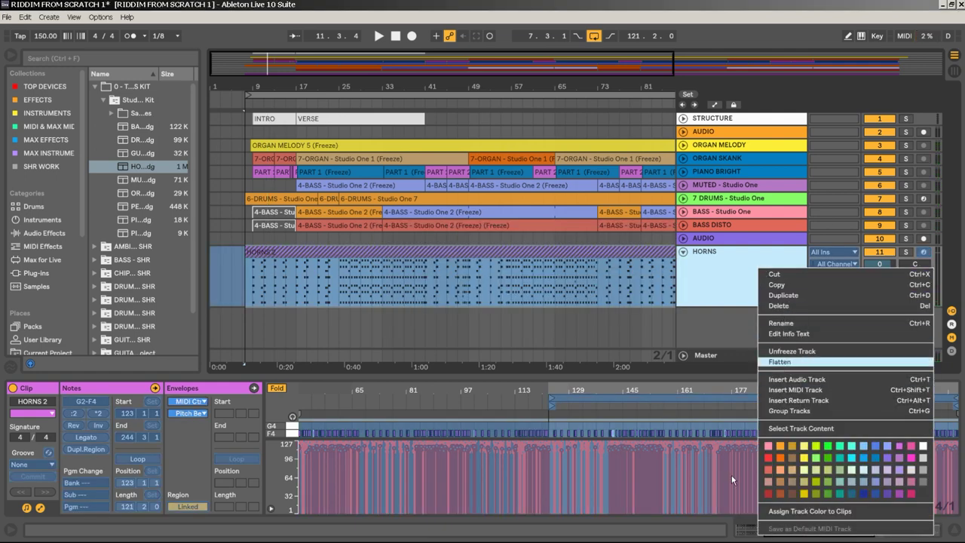
pyautogui.press('Return')
pyautogui.press('Return')
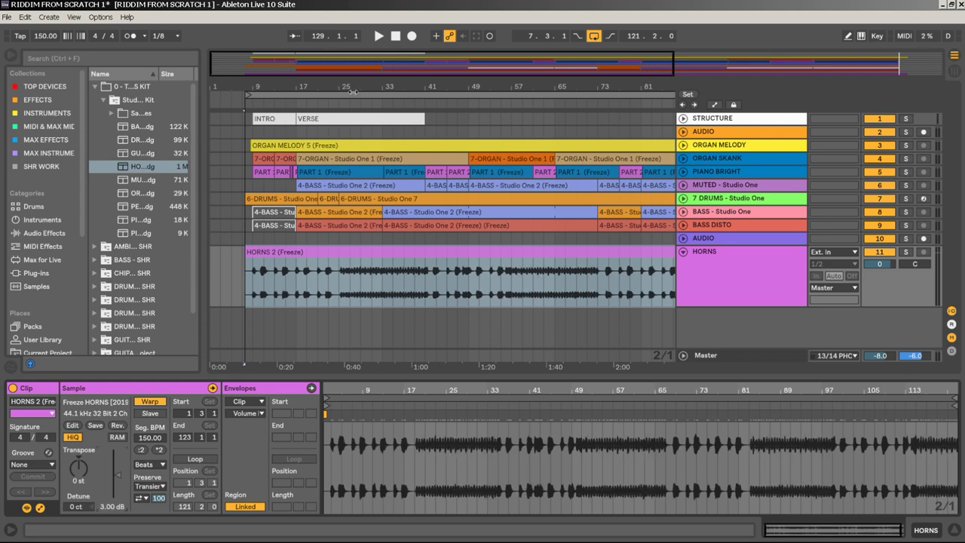
# Extend the end of the flattened HORNS clip to 130.3.1 and fold the HORNS track.
pyautogui.moveTo(365, 84); pyautogui.dragTo(364, 53)
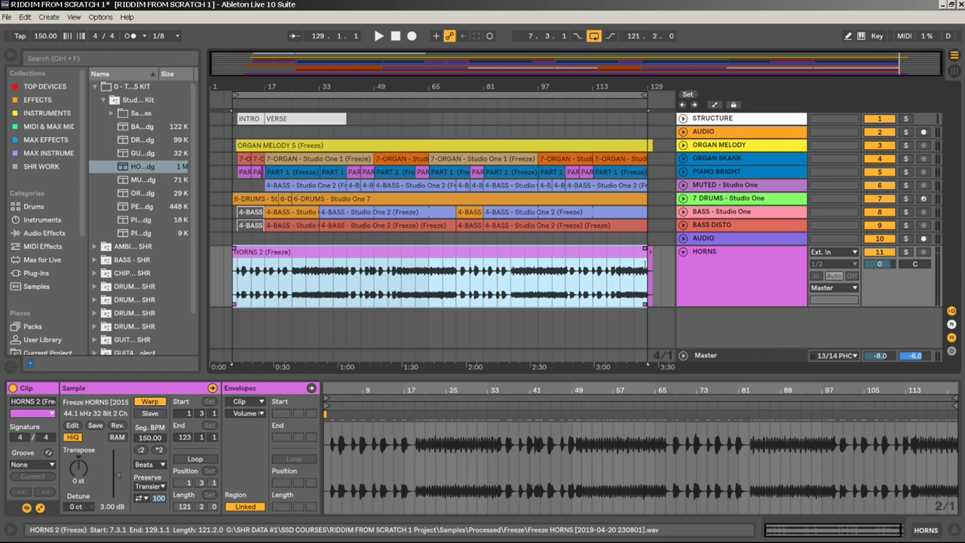
pyautogui.moveTo(645, 262); pyautogui.dragTo(652, 261)
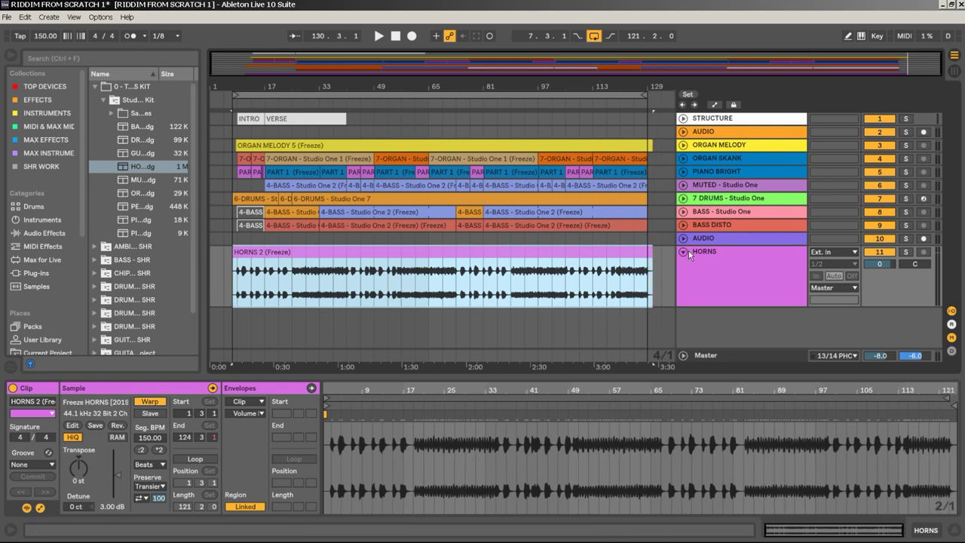
pyautogui.click(683, 253)
# Delete the empty AUDIO track between BASS DISTO and HORNS.
pyautogui.click(706, 238)
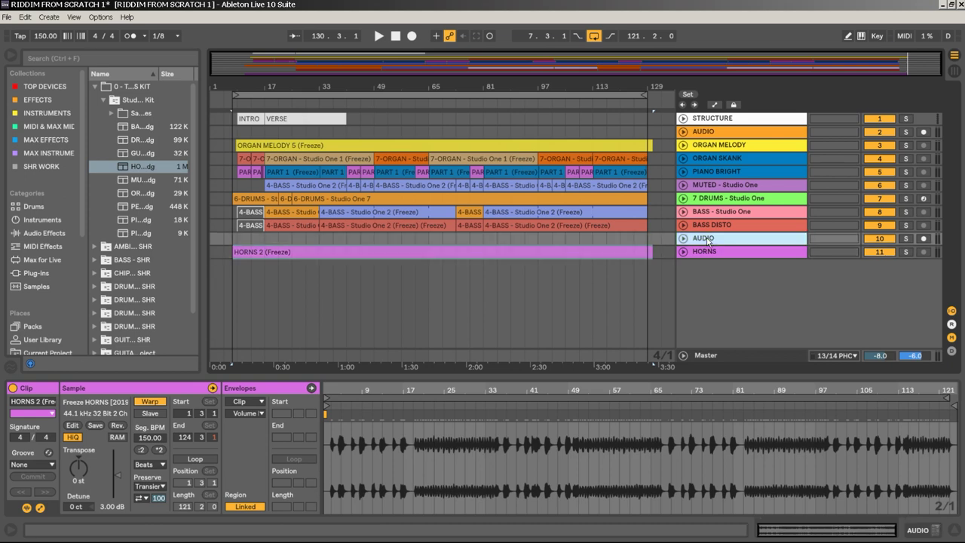
pyautogui.press('Delete')
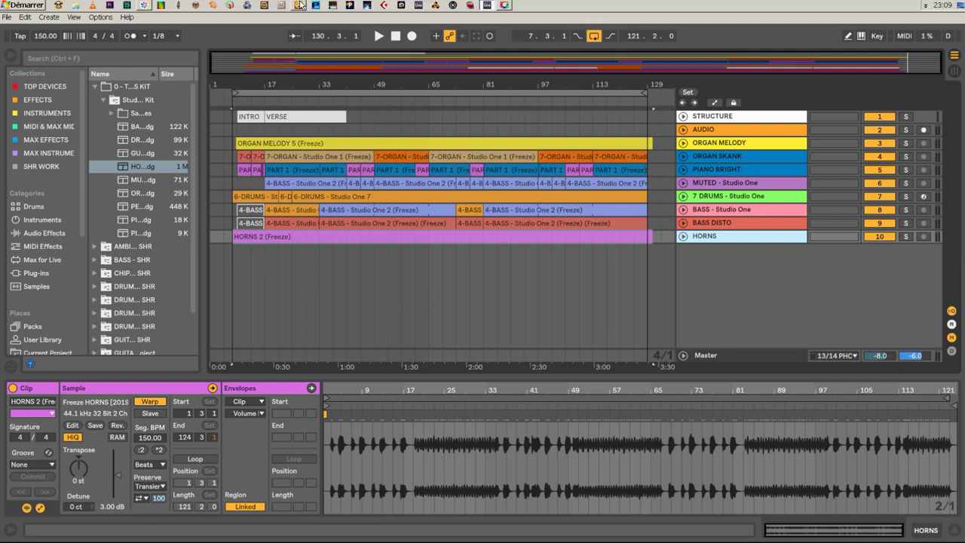
pyautogui.click(300, 4)
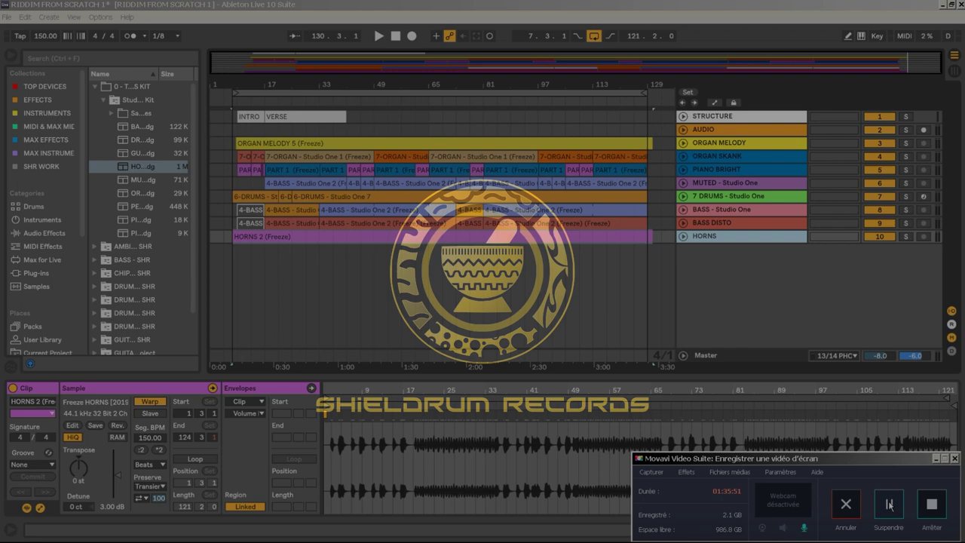
pyautogui.click(888, 515)
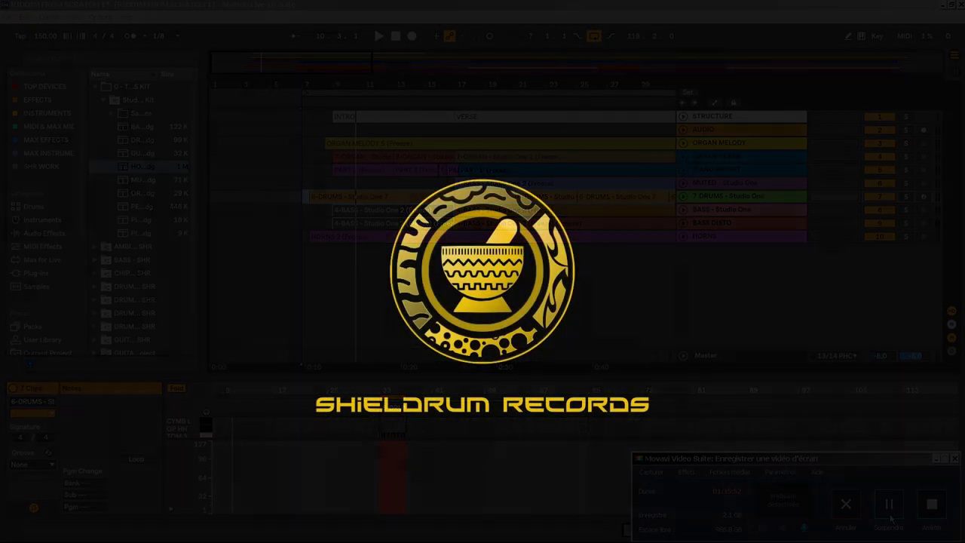